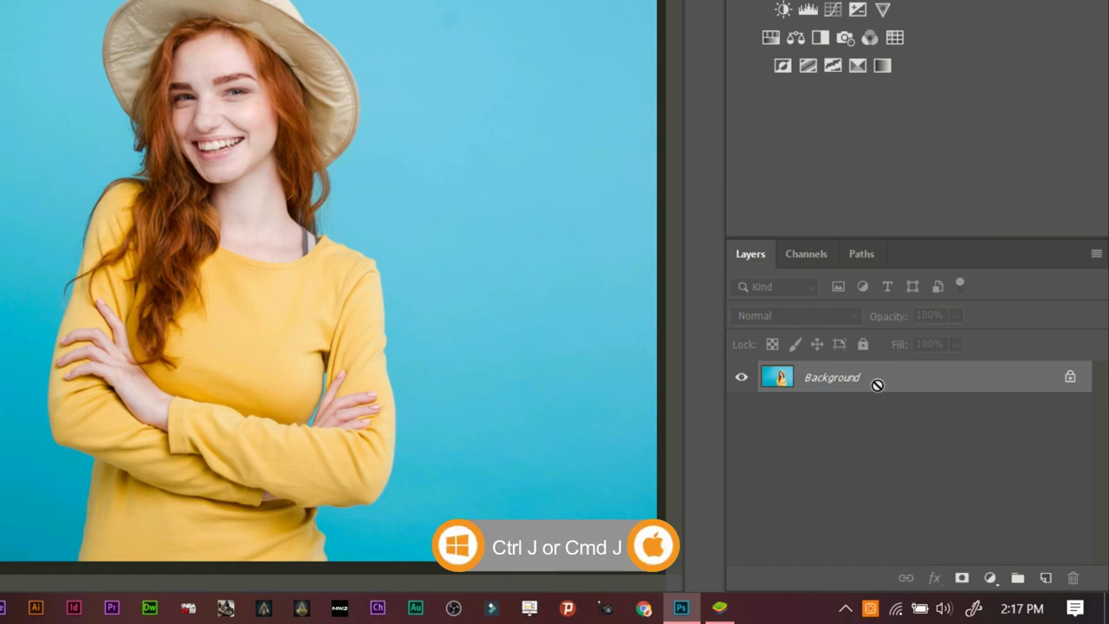
Duplicate the Background to Layer 1, hide the Background, and briefly check the Channels panel.
key("ctrl+j")
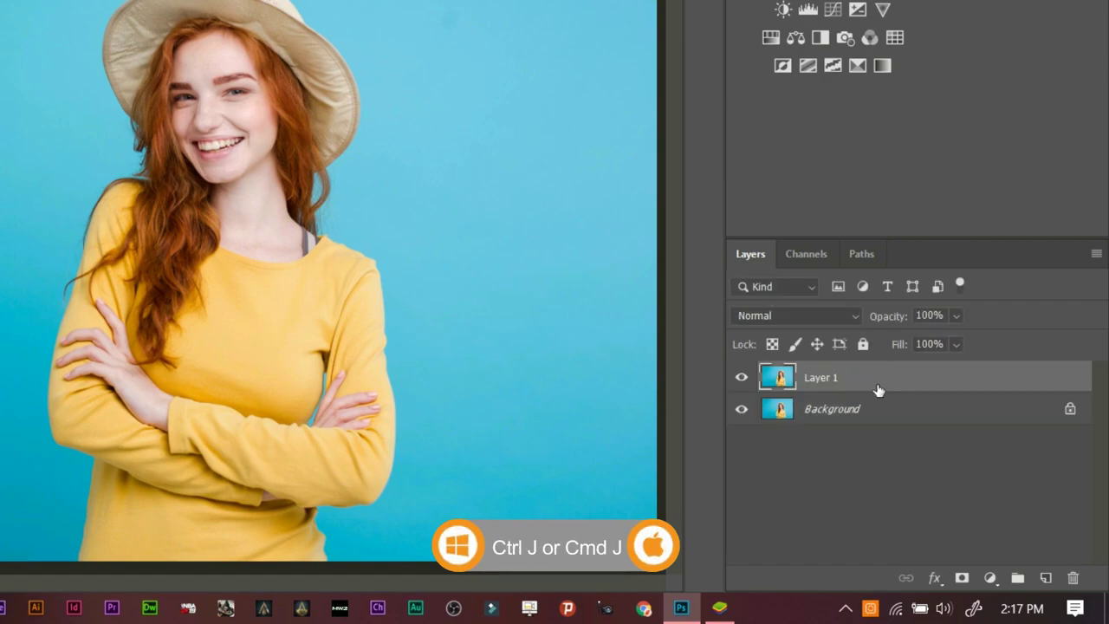
left_click(741, 414)
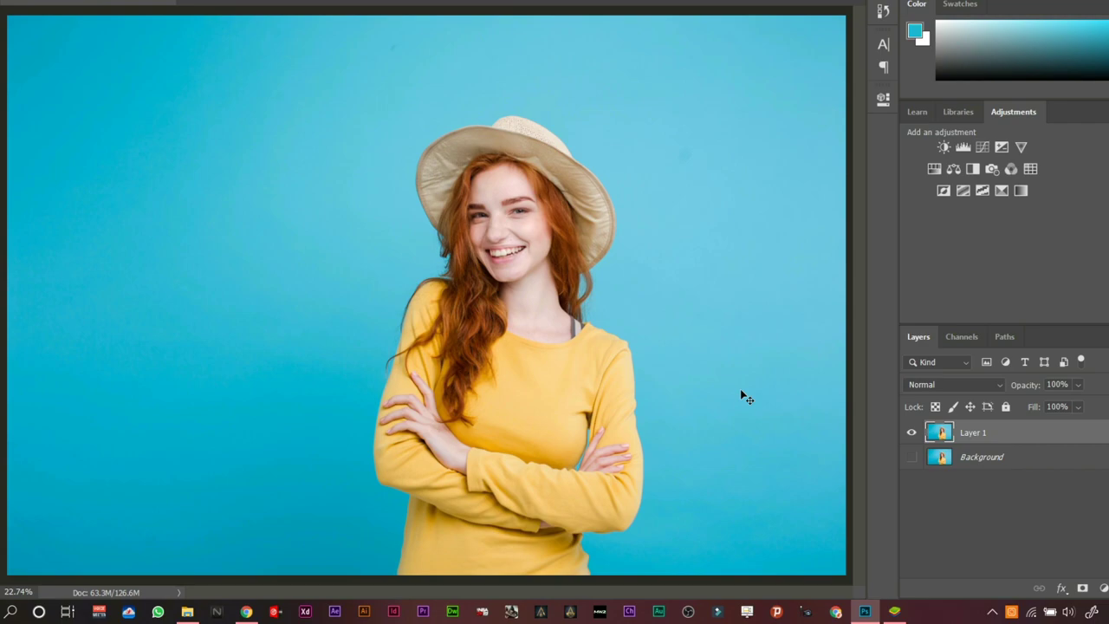
left_click(959, 340)
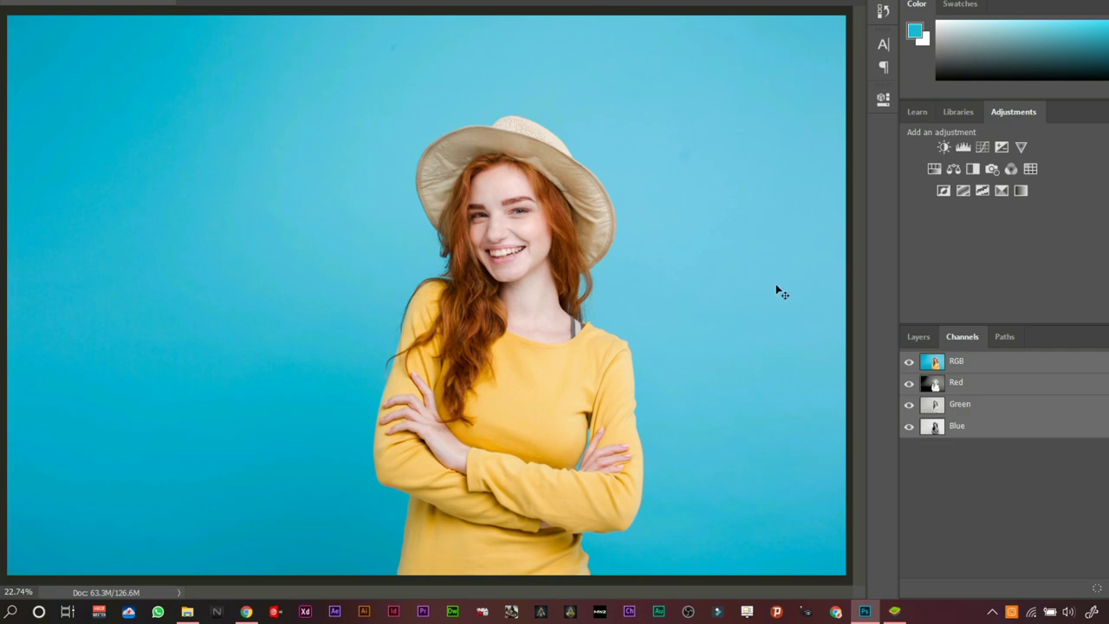
left_click(920, 339)
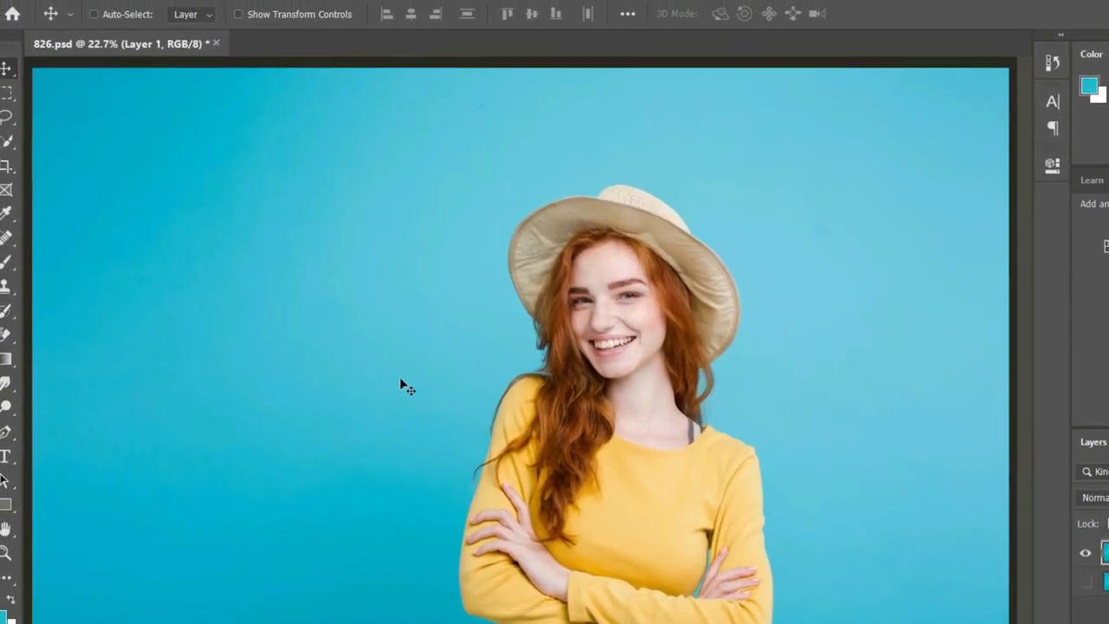
Open Color Range, sample the blue backdrop, and preview the selection in Grayscale.
left_click(267, 14)
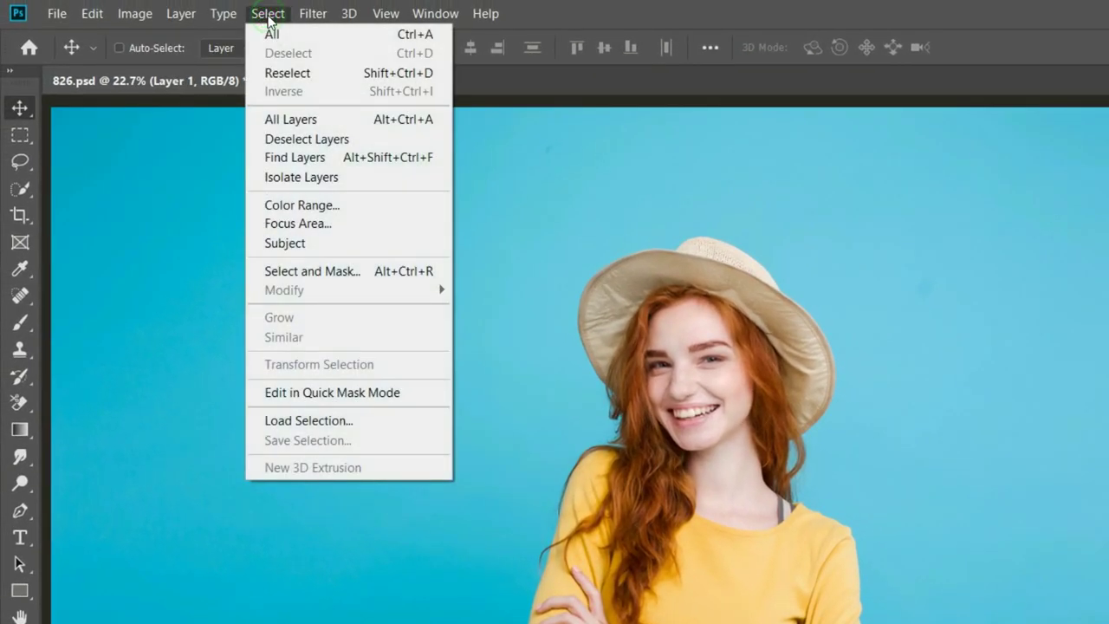
left_click(300, 206)
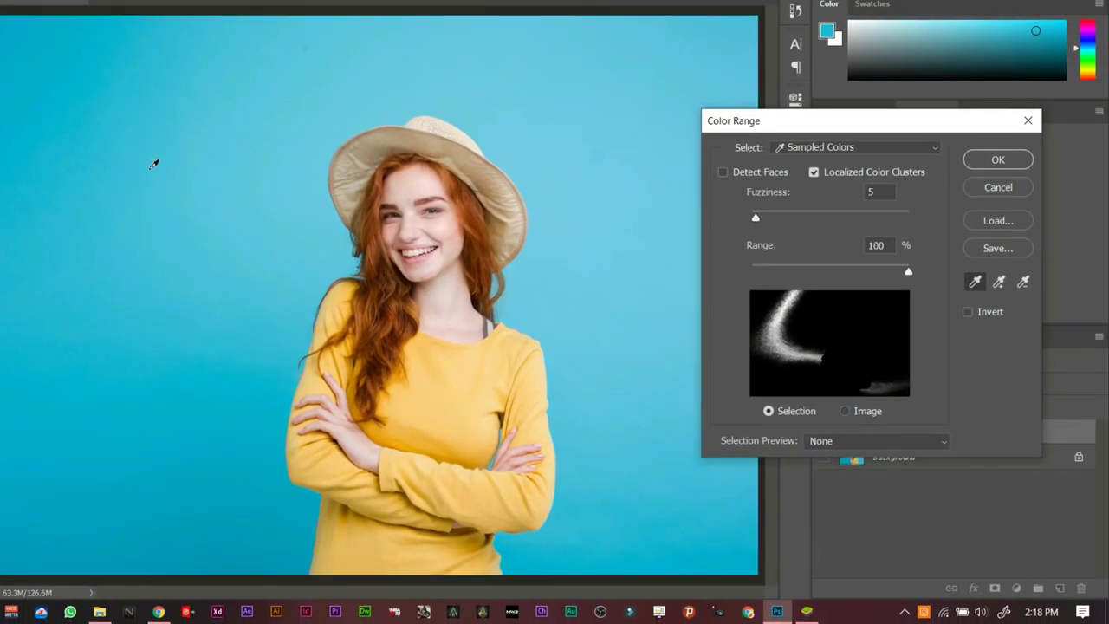
left_click(151, 165)
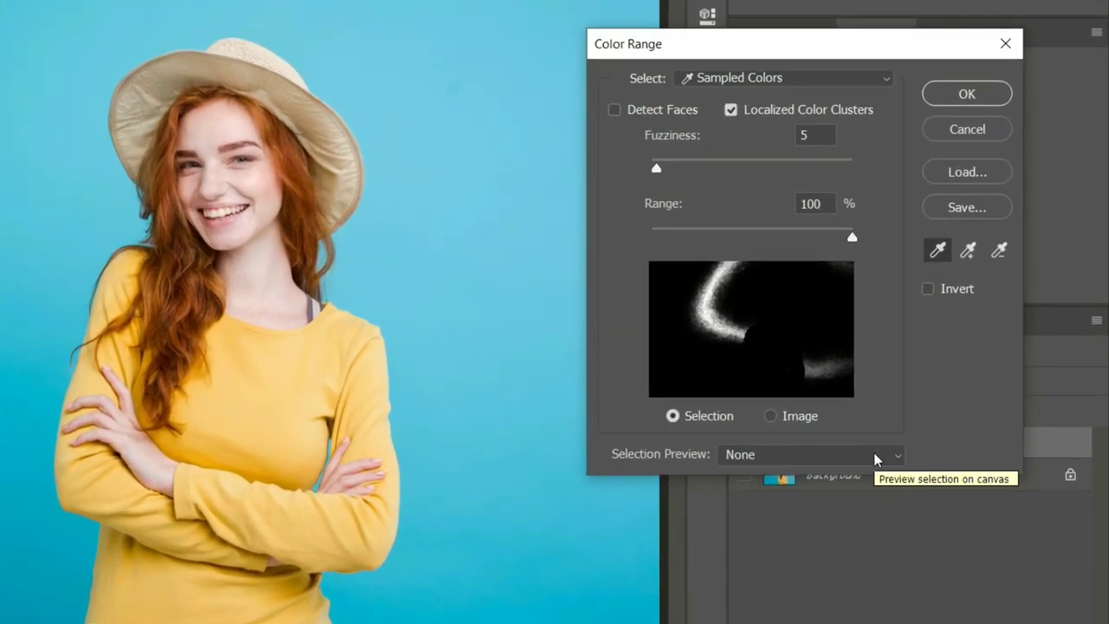
left_click(875, 459)
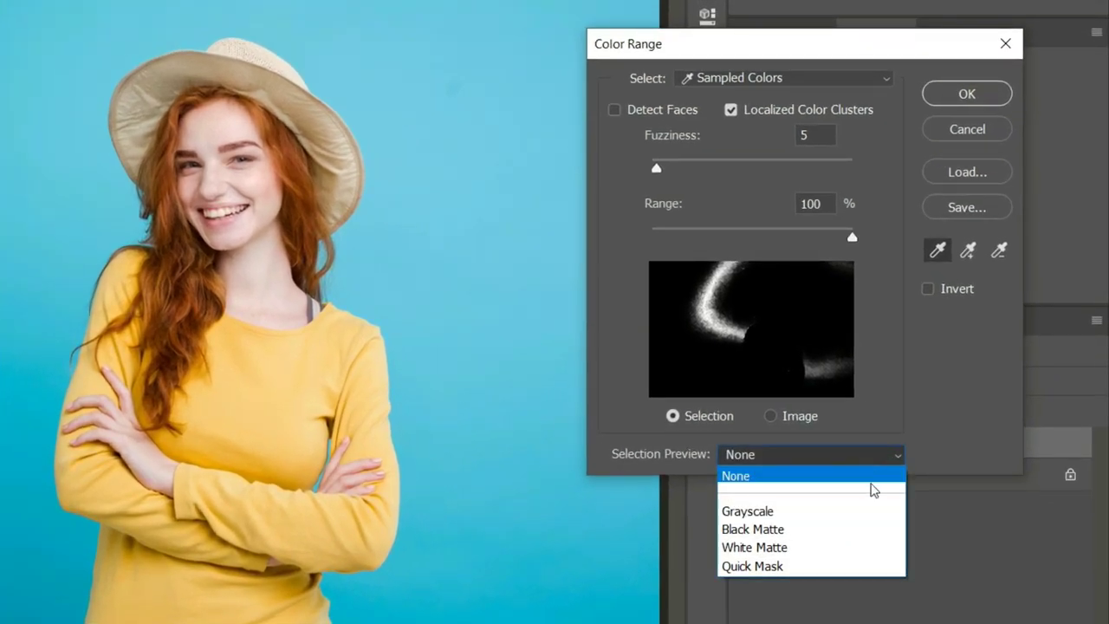
left_click(861, 512)
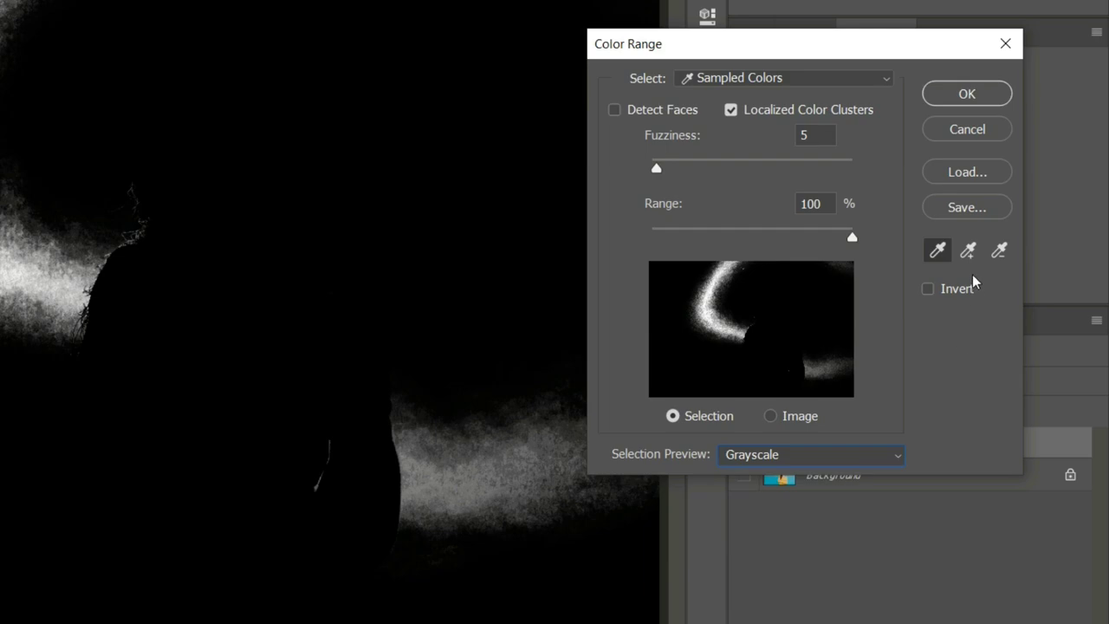
Add the light band, corners, upper sky and grey backdrop areas to the colour sample.
left_click(972, 250)
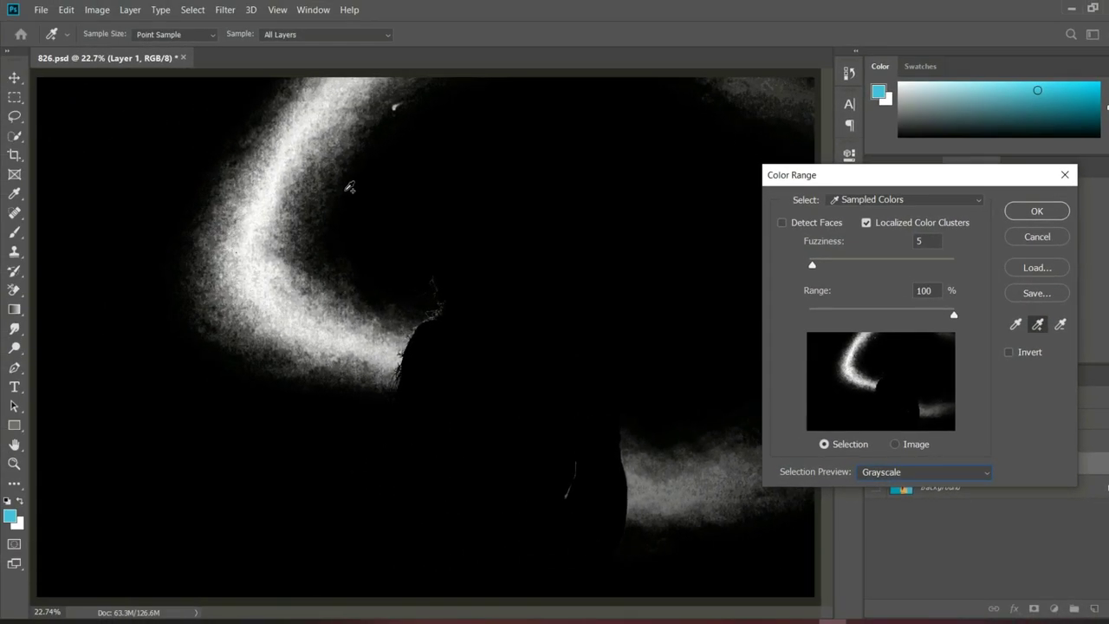
mouse_move(349, 188)
left_mouse_down()
mouse_move(169, 323)
mouse_move(116, 433)
left_mouse_up()
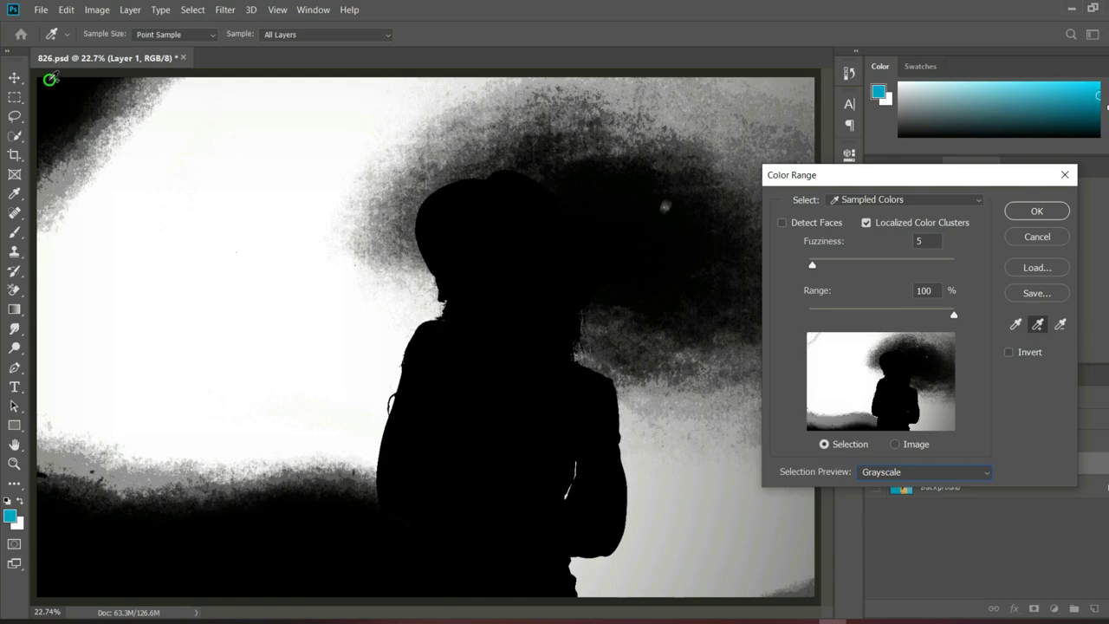
left_click_drag(119, 415, 52, 78)
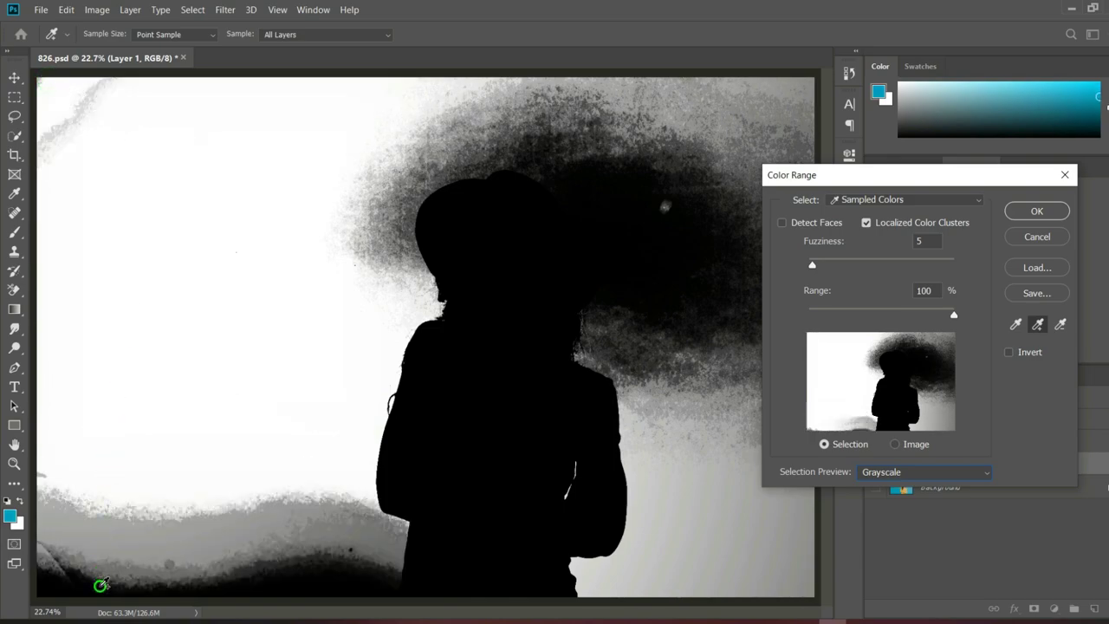
left_click_drag(98, 584, 104, 598)
left_click_drag(155, 212, 615, 102)
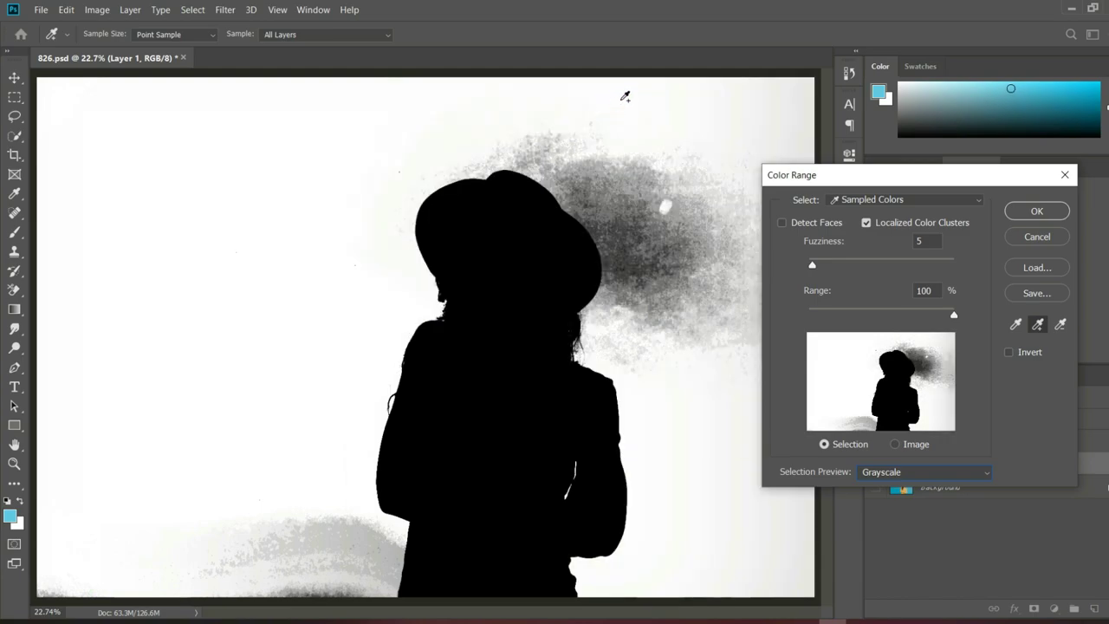
left_click_drag(625, 96, 716, 481)
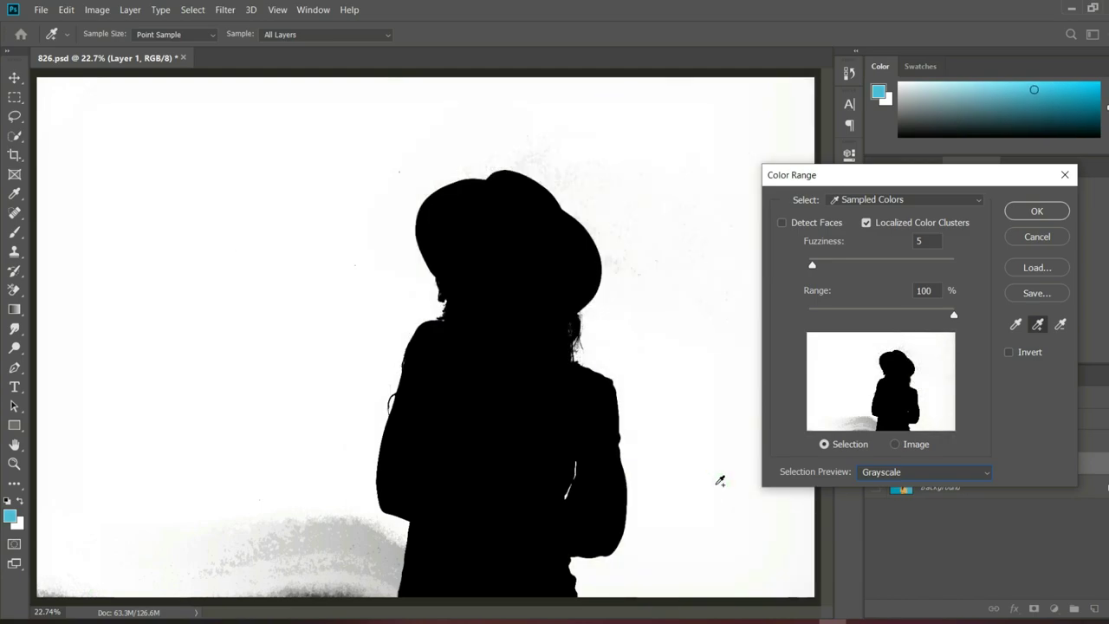
left_click_drag(265, 498, 298, 596)
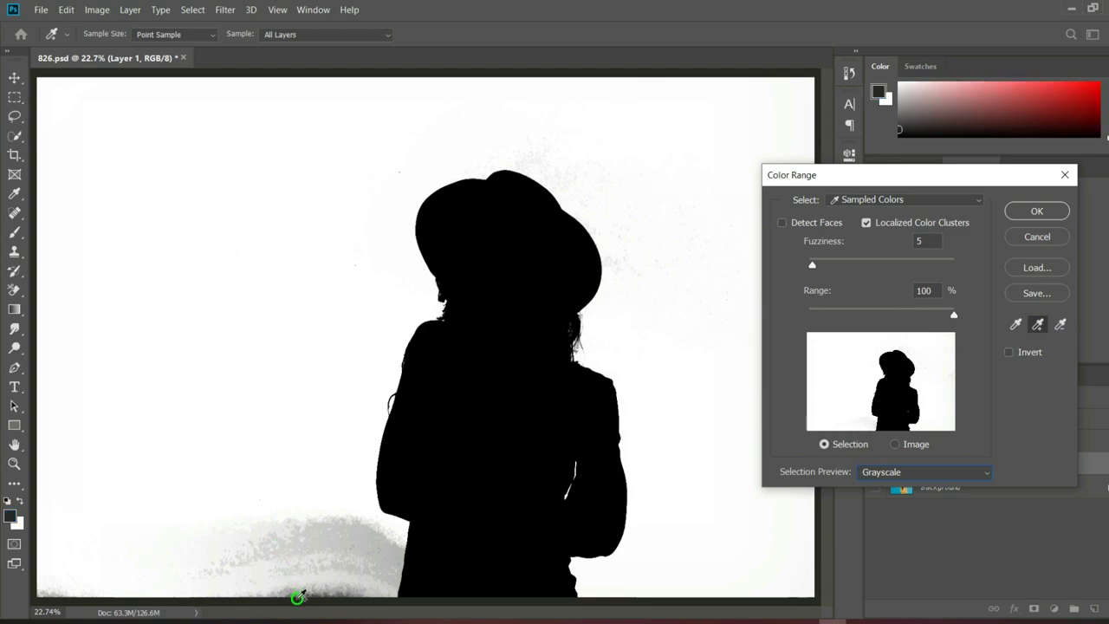
left_click_drag(652, 191, 506, 134)
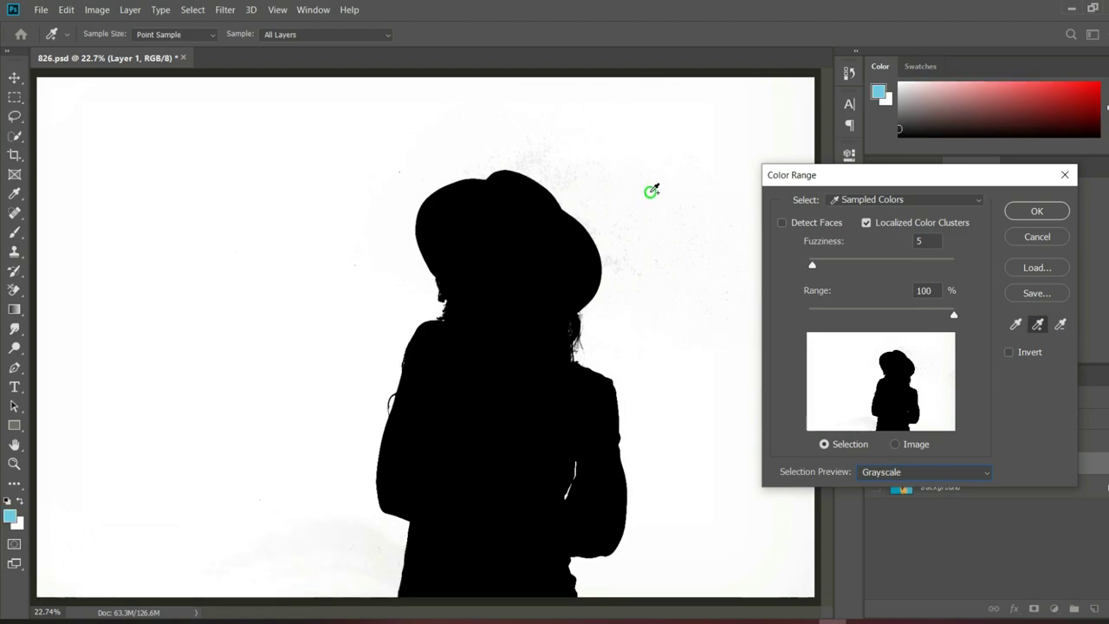
Sample the leftover backdrop specks, set Fuzziness to 10, and apply the Color Range.
left_click(410, 62)
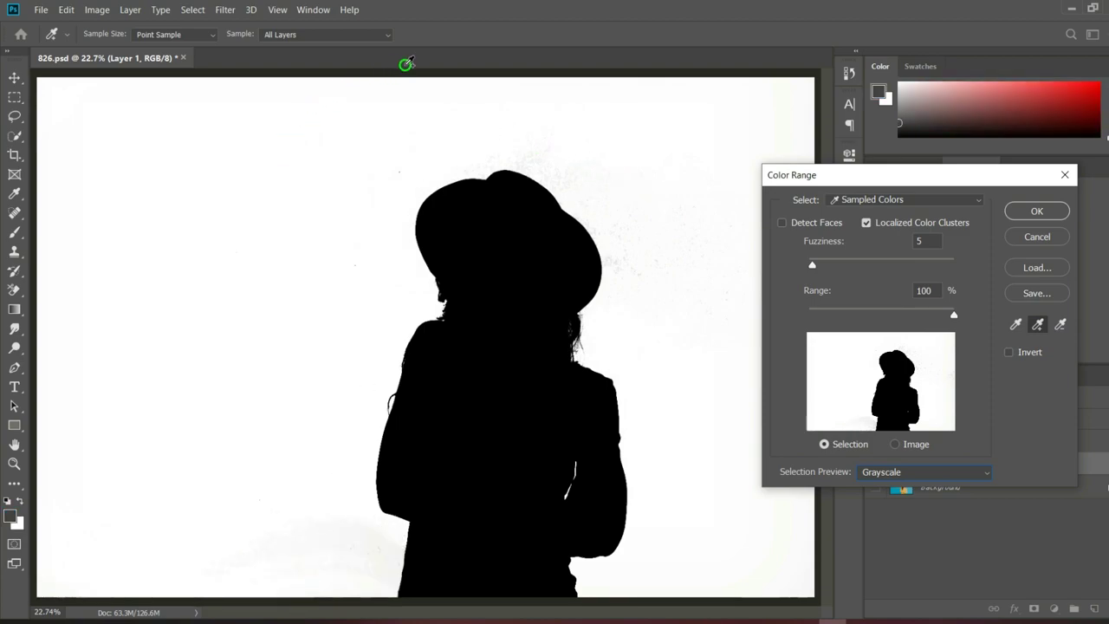
left_click(651, 114)
left_click(814, 156)
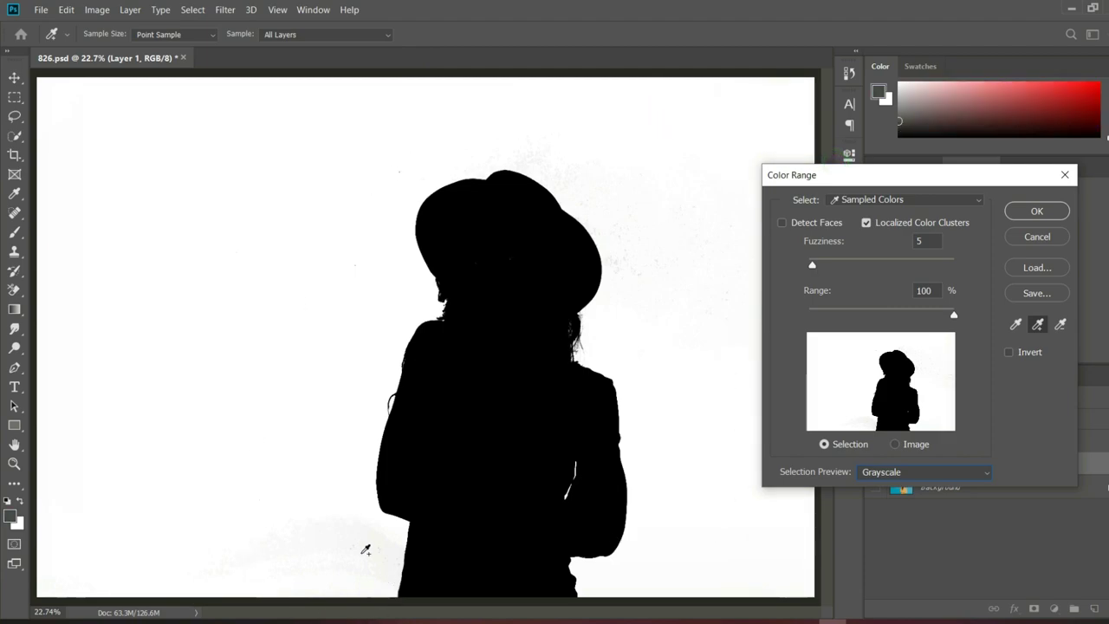
left_click_drag(315, 564, 320, 589)
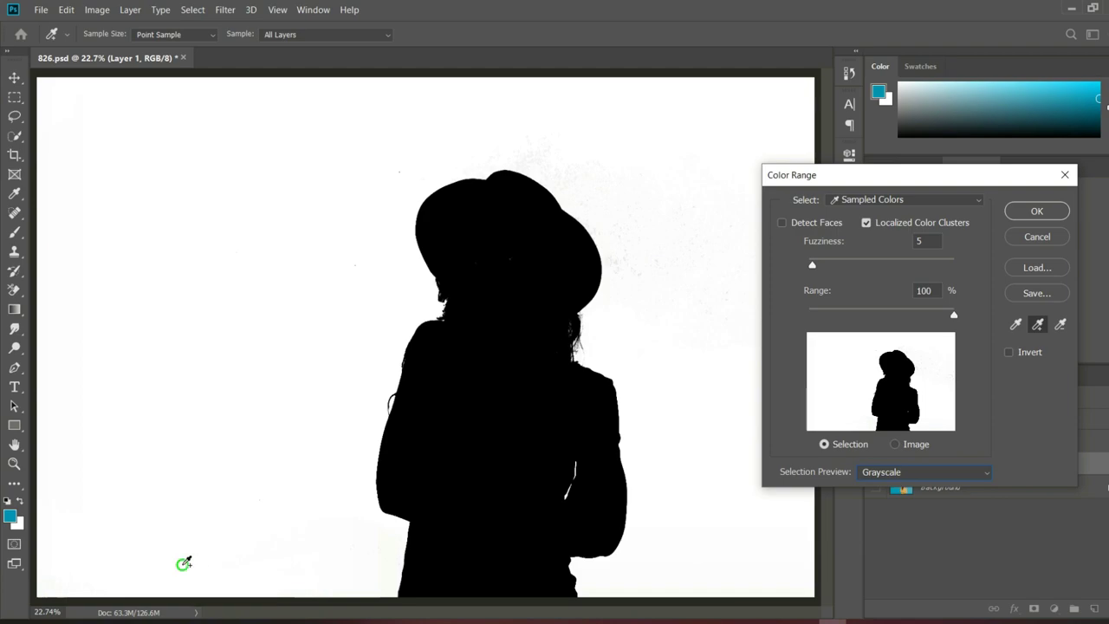
left_click(54, 564)
left_click(57, 169)
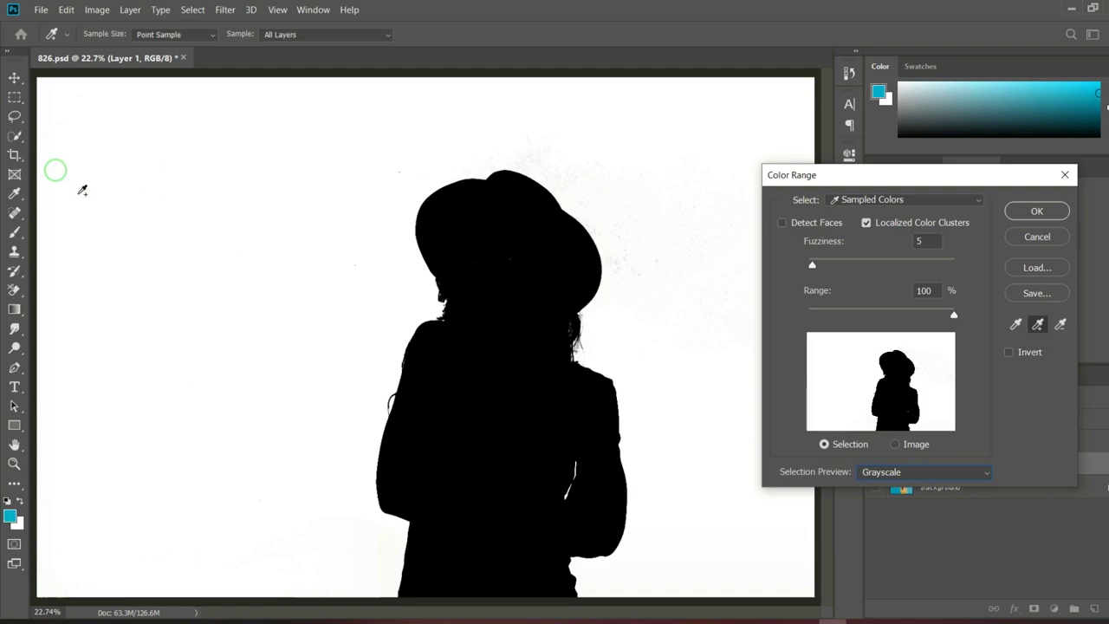
left_click(614, 183)
left_click(681, 264)
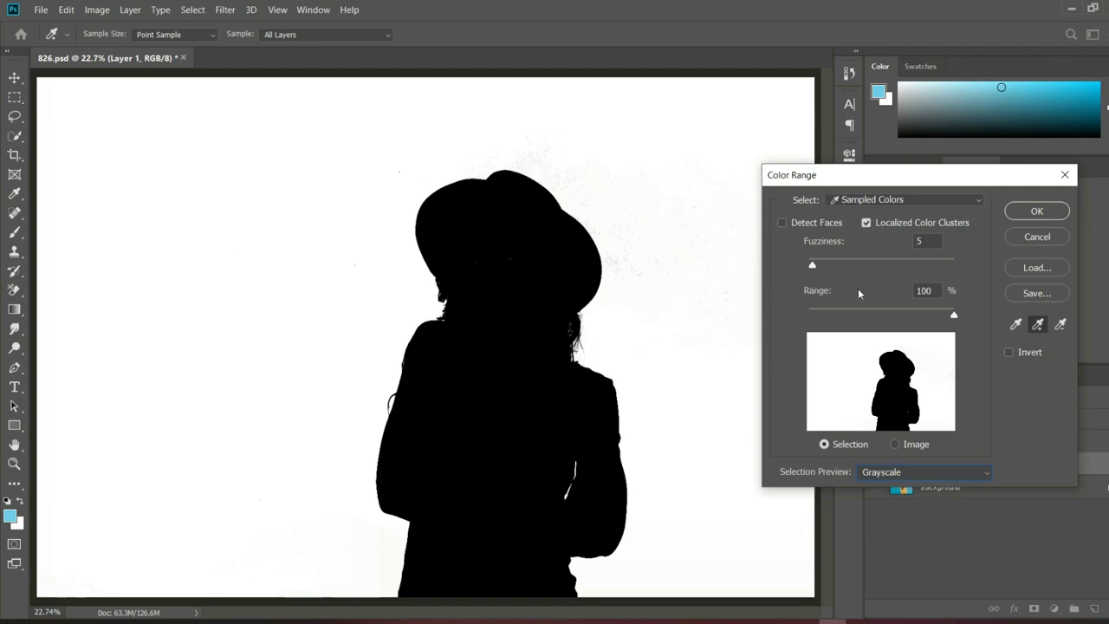
left_click(811, 266)
left_click_drag(818, 272, 817, 273)
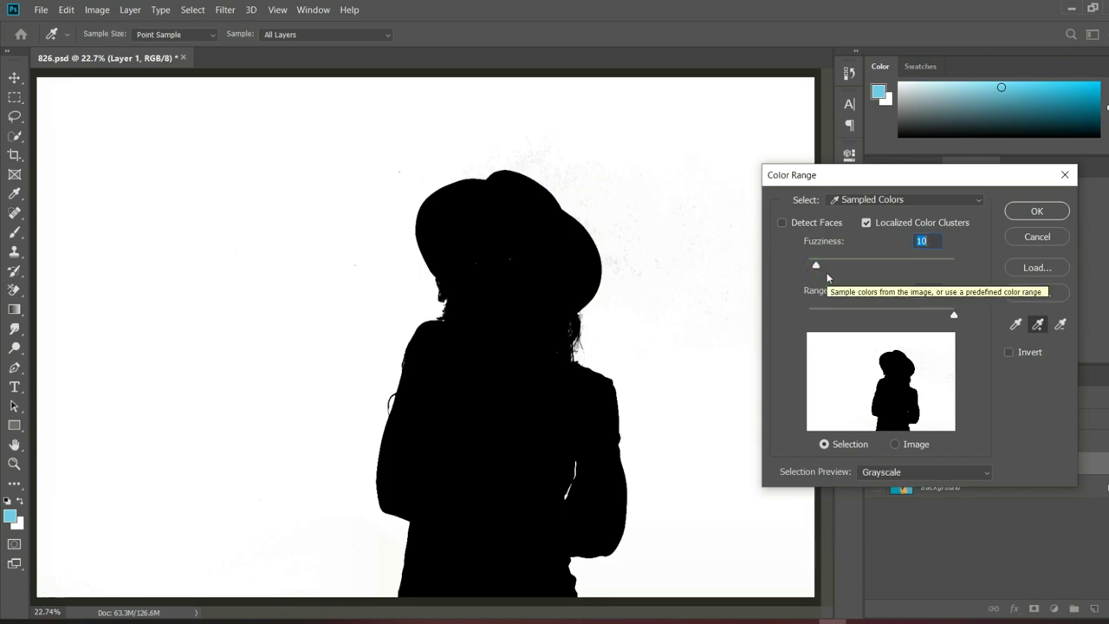
left_click(1031, 215)
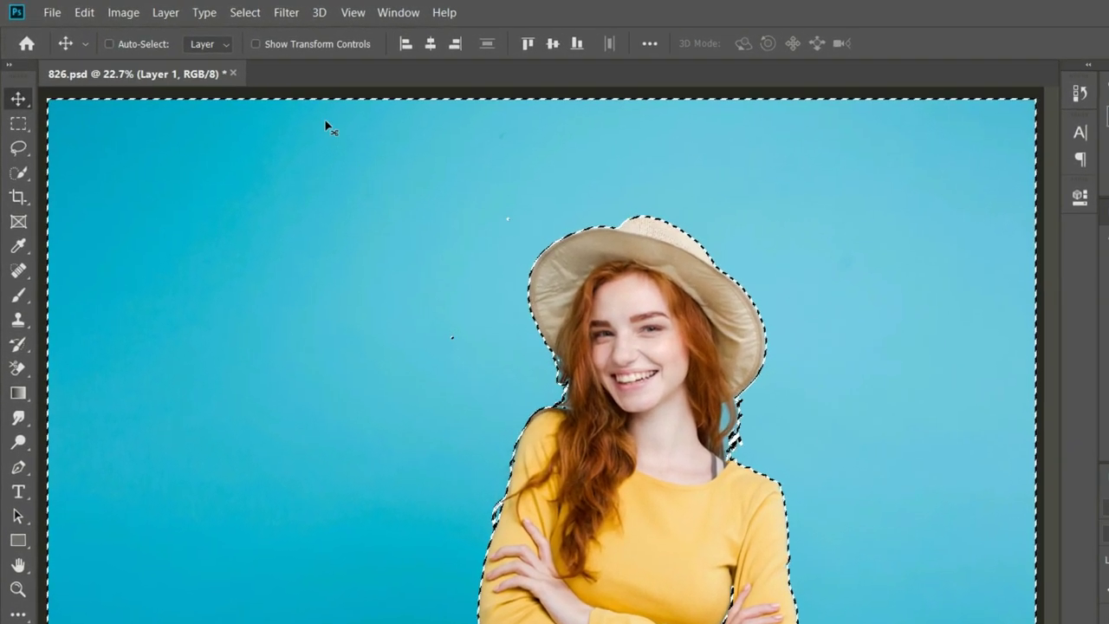
Invert the selection onto the woman, add a layer mask to Layer 1, and view the mask alone.
left_click(281, 19)
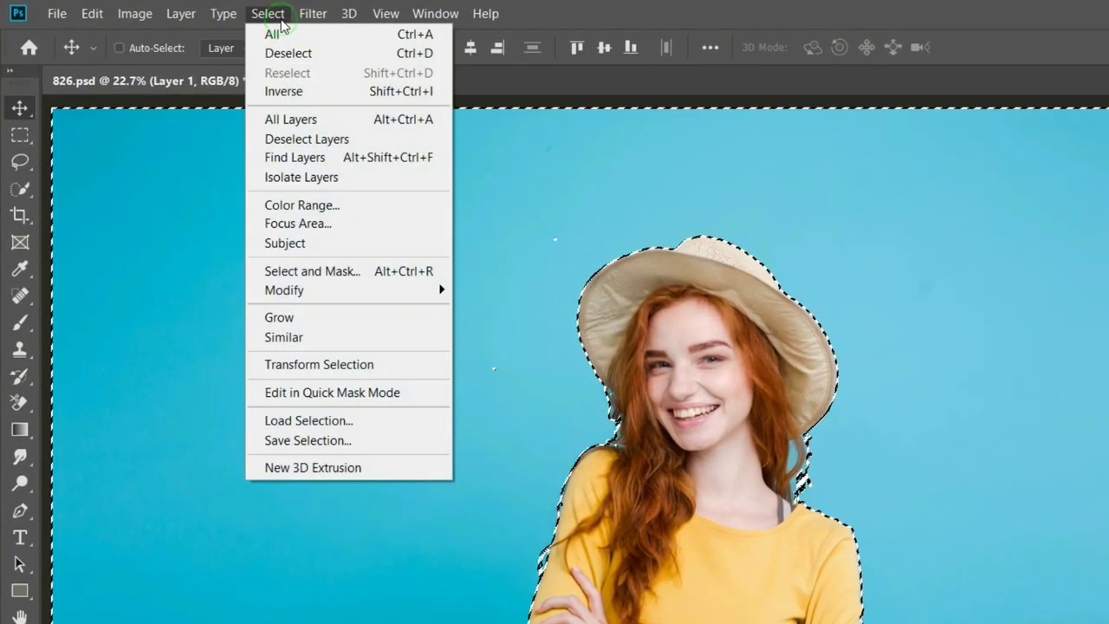
left_click(299, 84)
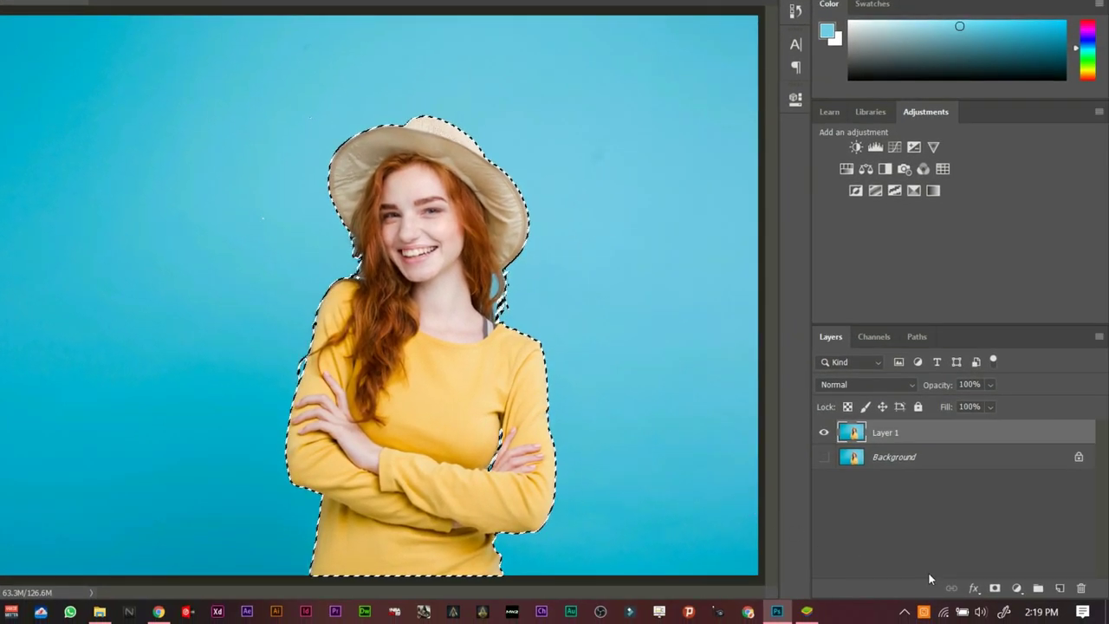
left_click(994, 589)
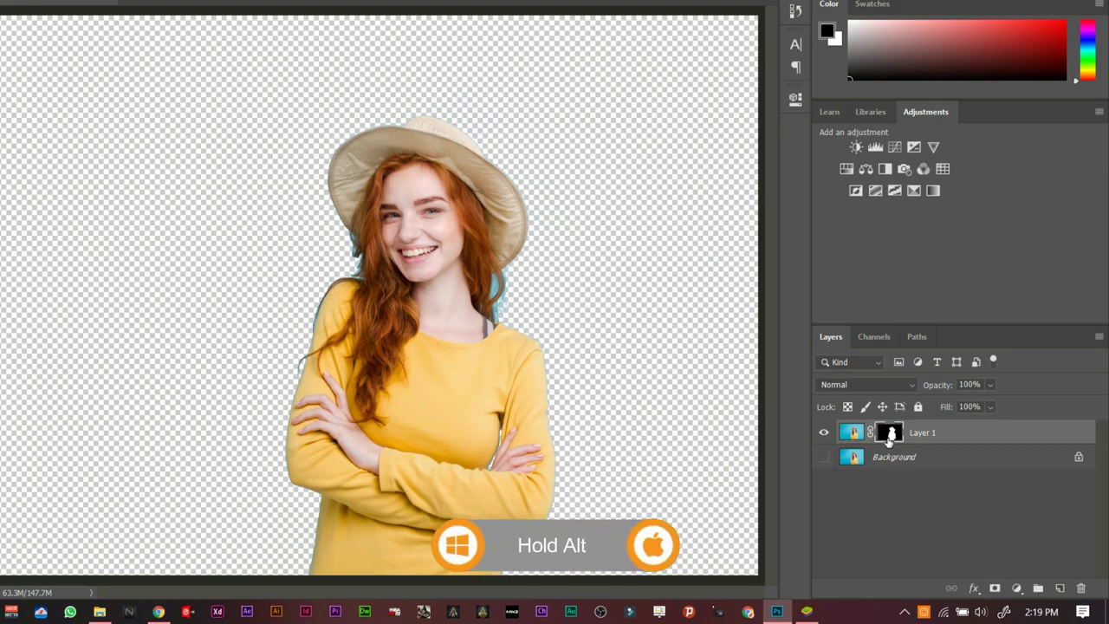
left_click(891, 436, "alt")
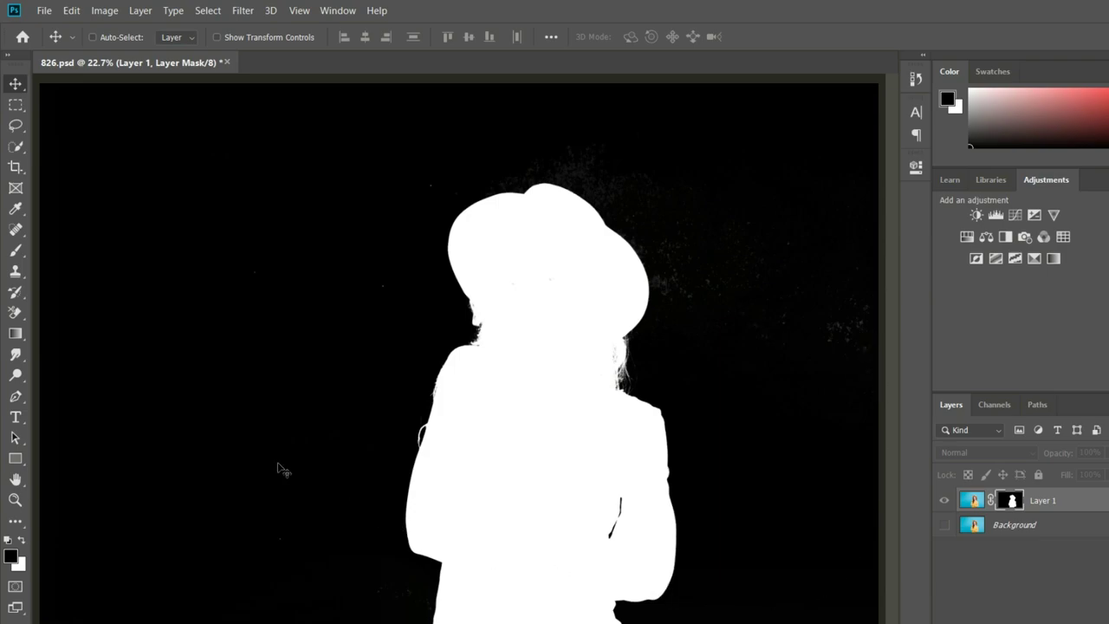
Set up the Brush in Overlay mode at about 495 px.
left_click(12, 250)
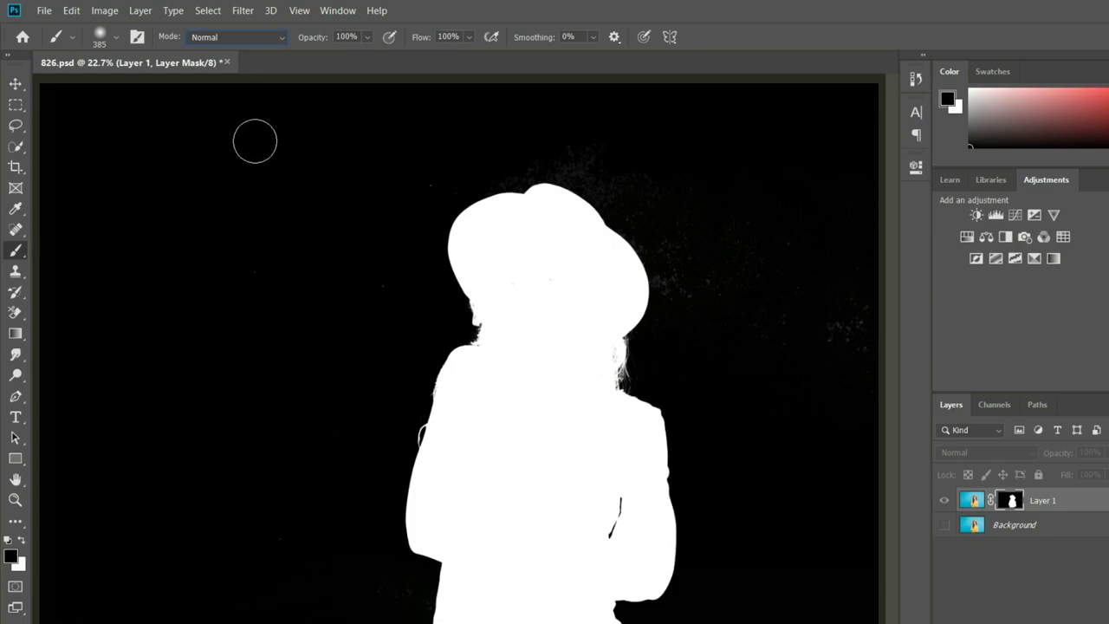
left_click(256, 42)
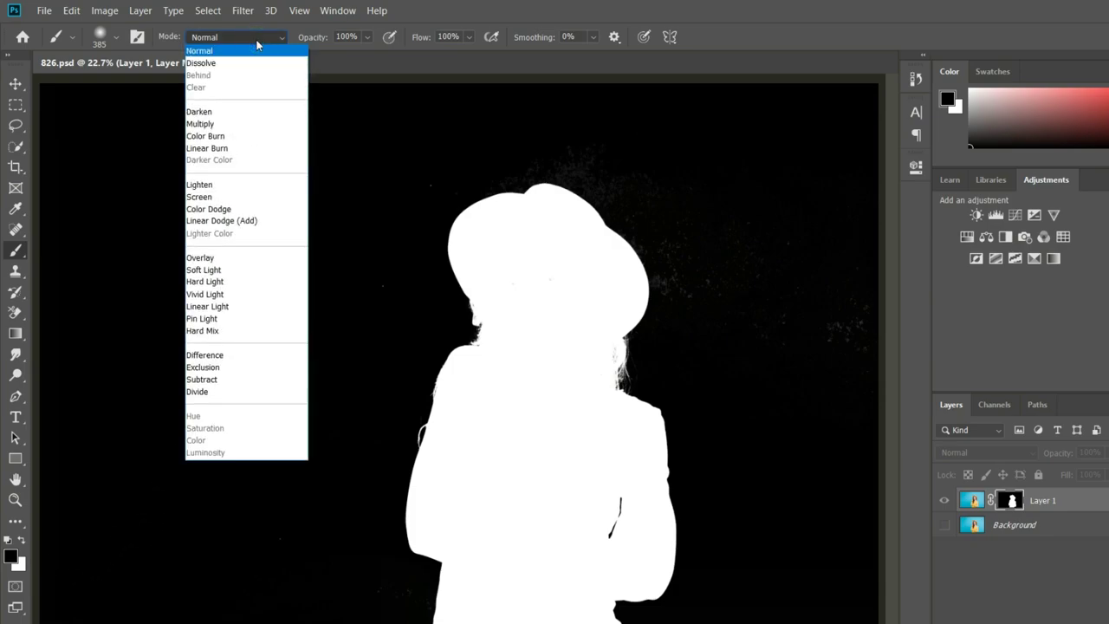
left_click(252, 264)
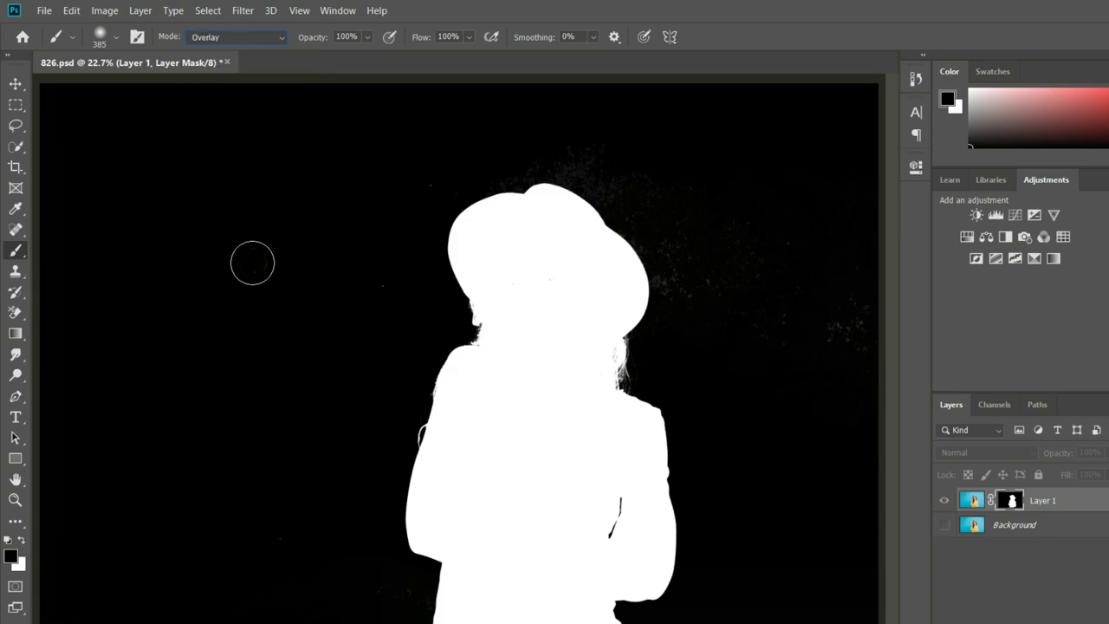
right_click(253, 264)
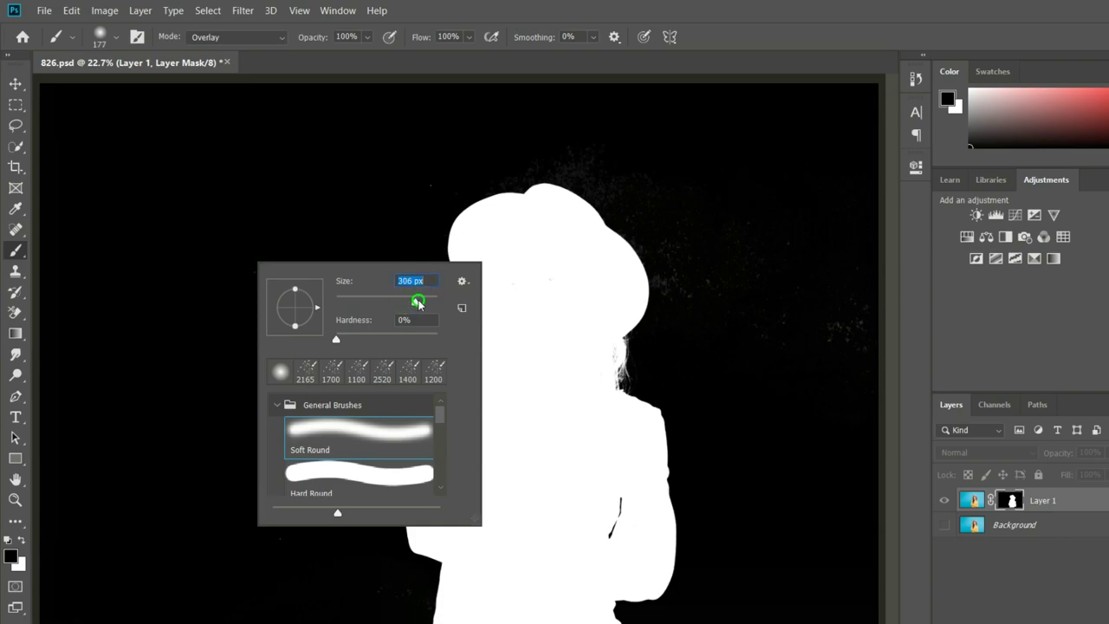
left_click_drag(428, 190, 406, 200)
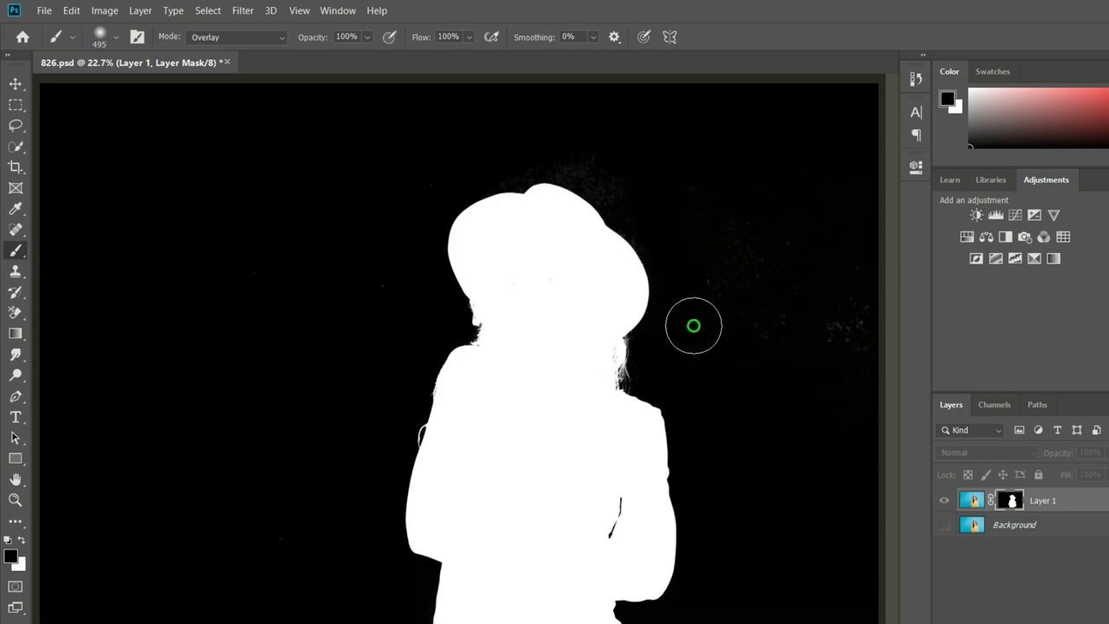
Paint black over the speckles right of the hat, then return the brush mode to Normal.
mouse_move(693, 324)
left_mouse_down()
mouse_move(647, 150)
mouse_move(842, 339)
mouse_move(874, 404)
mouse_move(661, 148)
mouse_move(875, 508)
left_mouse_up()
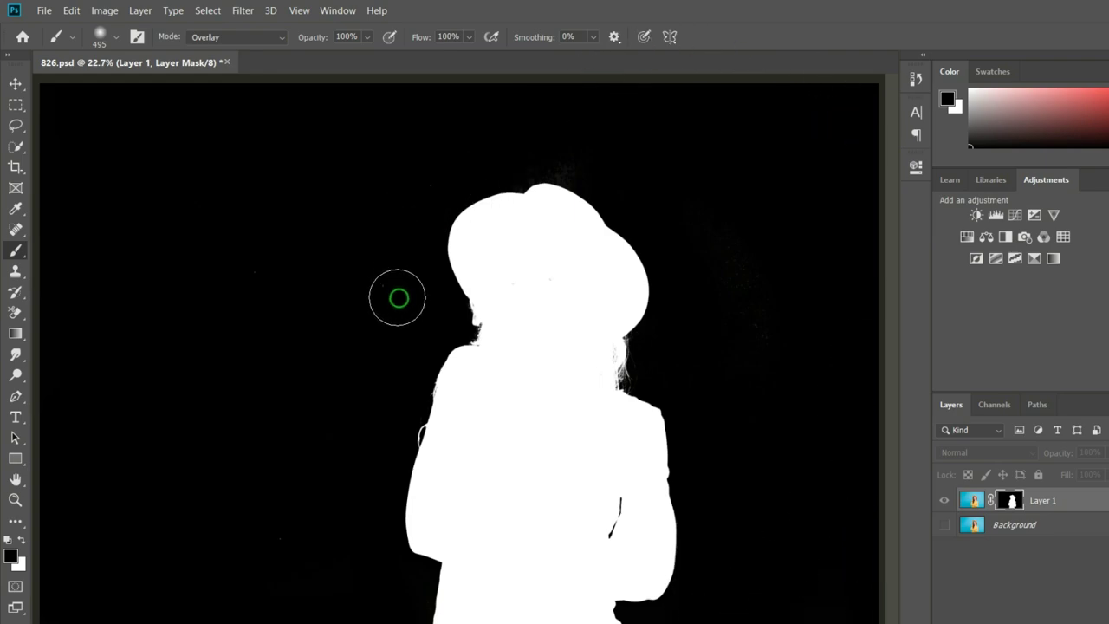
left_click(261, 40)
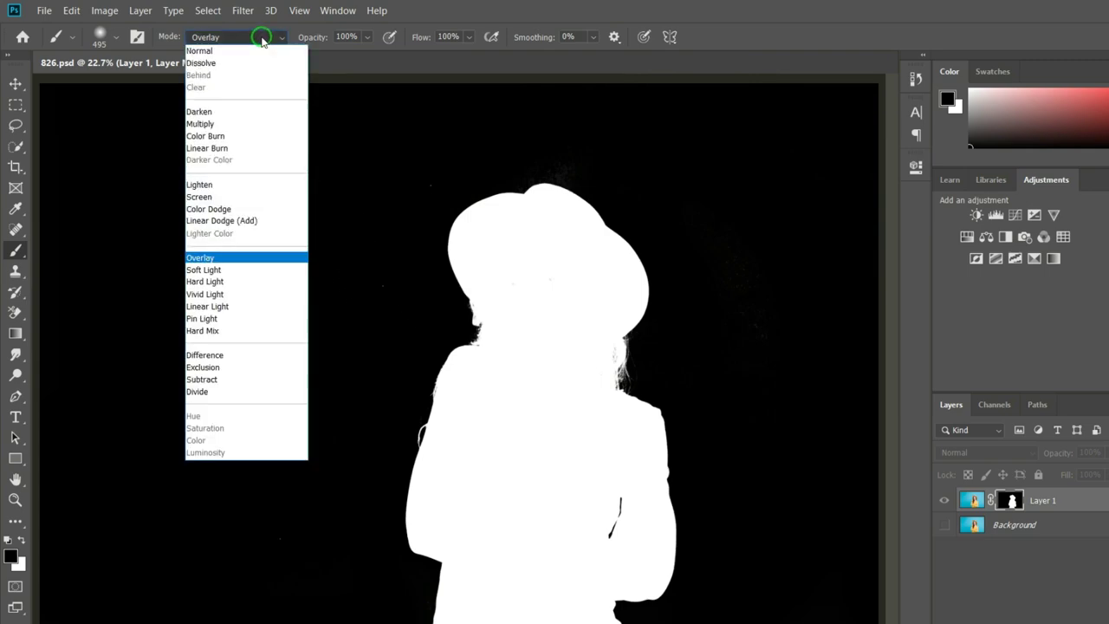
left_click(252, 50)
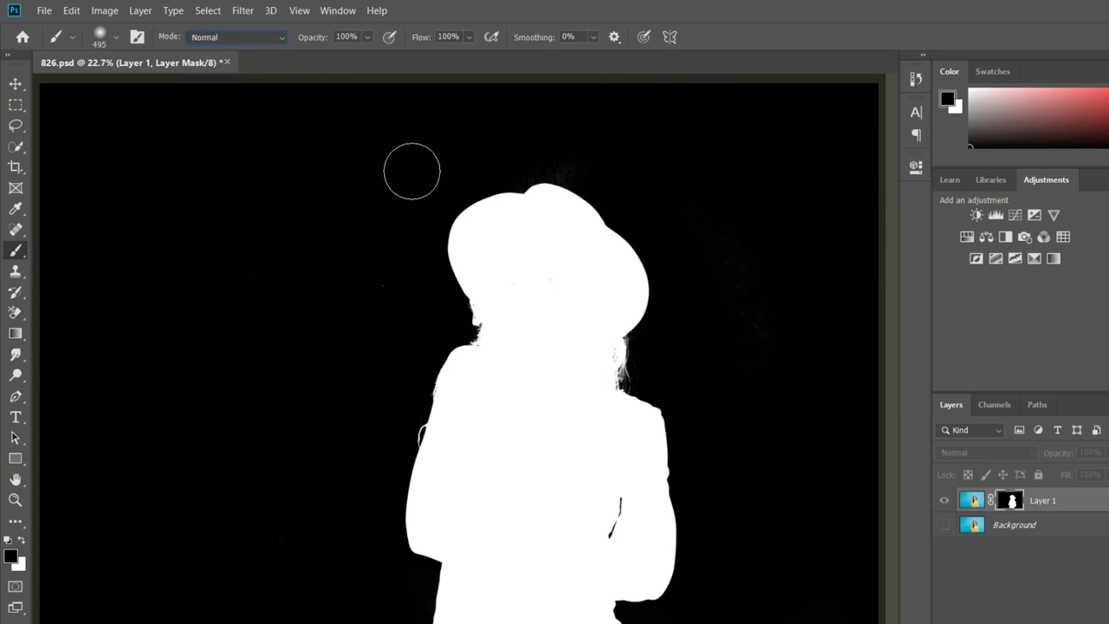
mouse_move(414, 173)
left_mouse_down()
mouse_move(423, 179)
mouse_move(376, 305)
left_mouse_up()
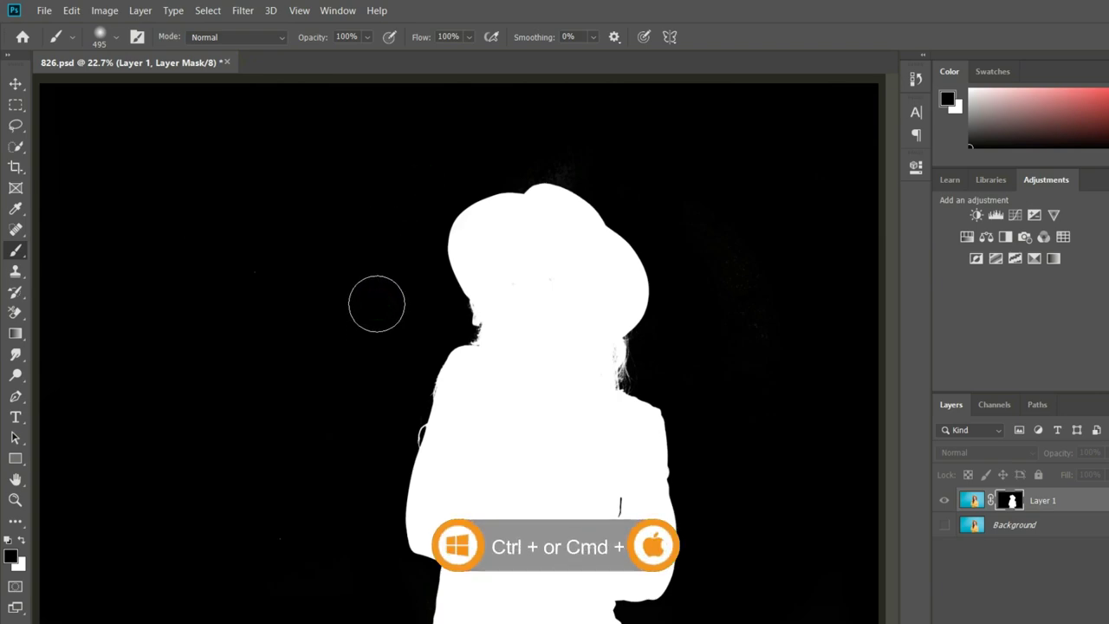
Zoom in and paint white with a 187 px brush over grey gaps inside the silhouette.
key("ctrl+plus")
key("ctrl+plus")
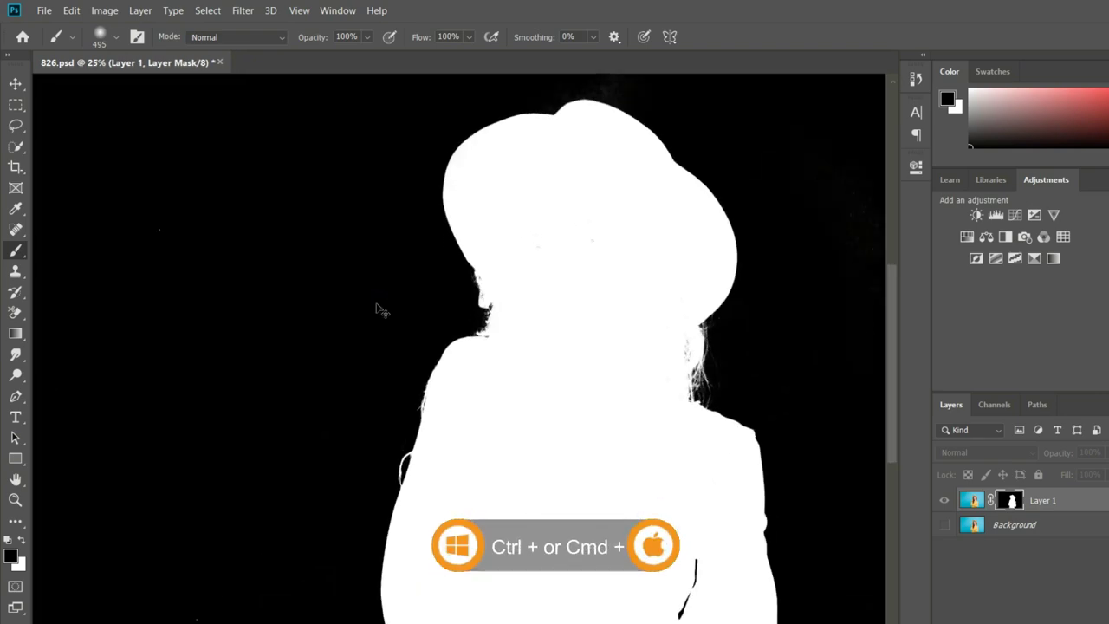
key("ctrl+plus")
left_click_drag(718, 347, 558, 454)
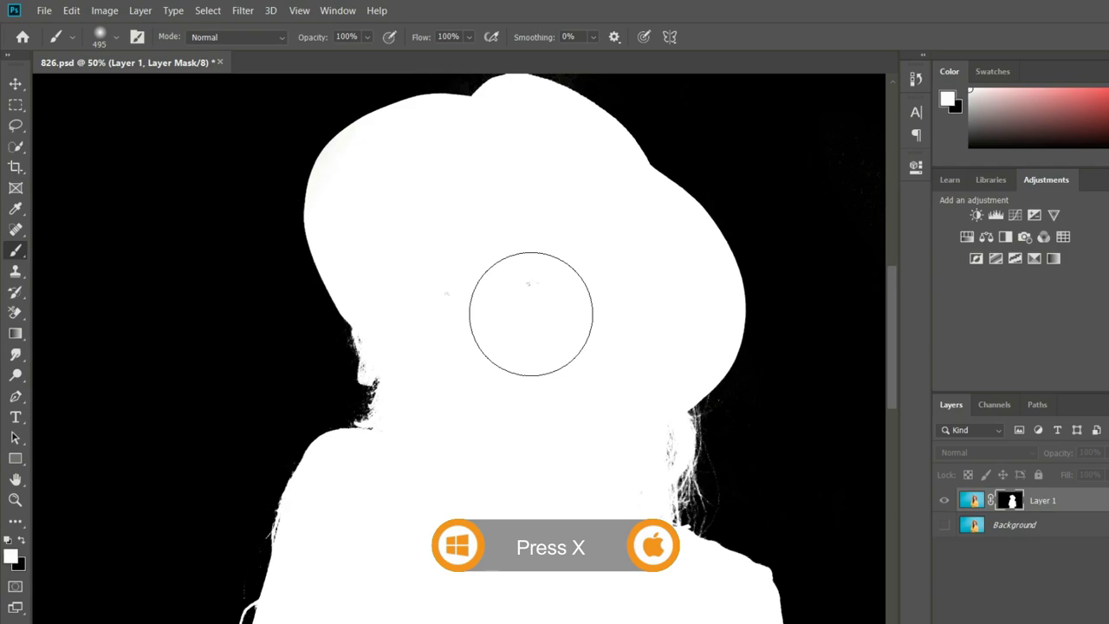
right_click(532, 313)
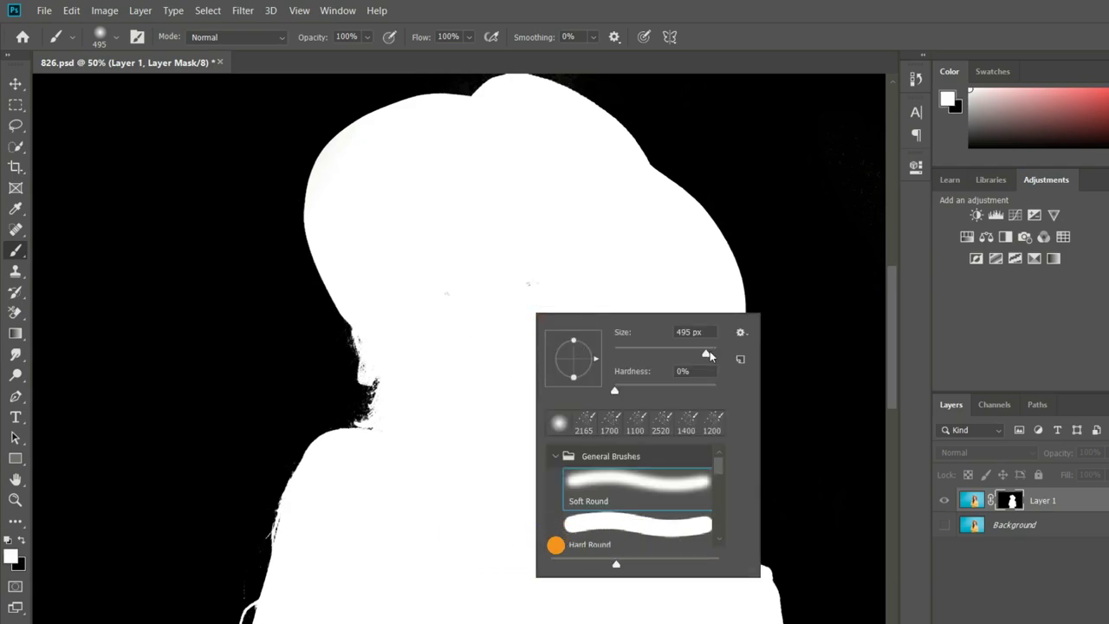
left_click_drag(710, 353, 694, 356)
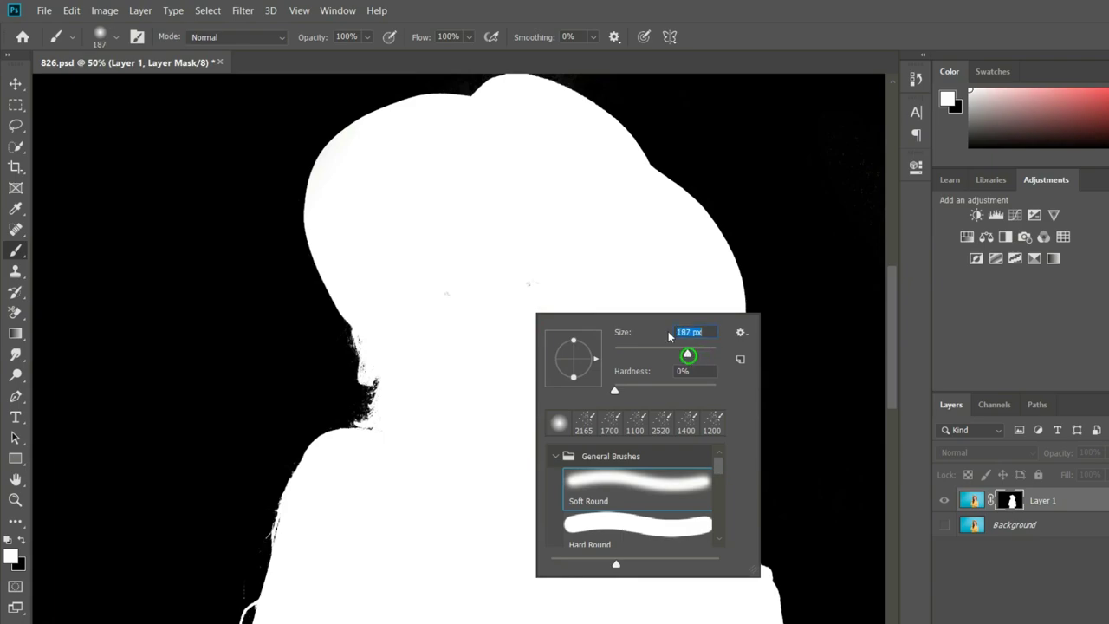
left_click_drag(542, 271, 460, 296)
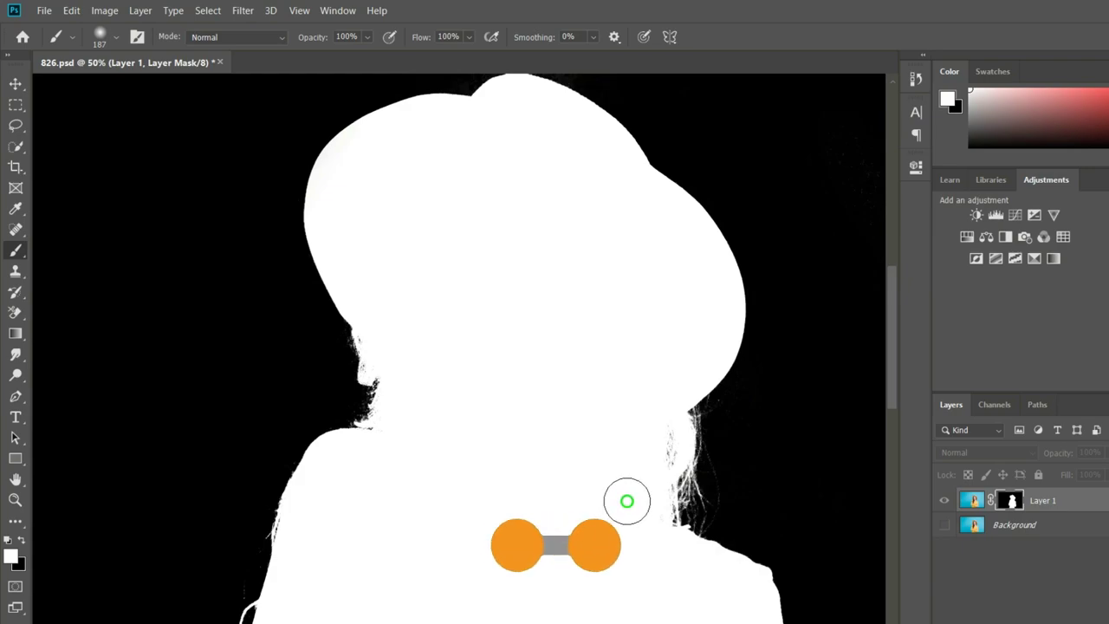
mouse_move(627, 500)
left_mouse_down()
mouse_move(595, 164)
mouse_move(587, 425)
left_mouse_up()
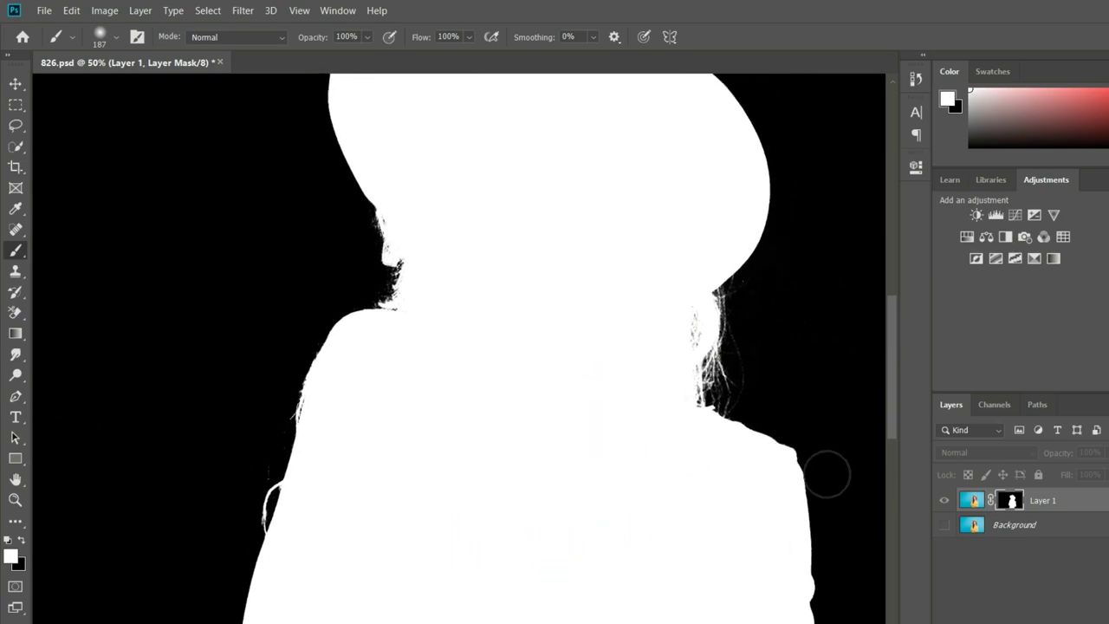
Switch to Layer 1's image and zoom in to inspect the blue fringe along the shoulder and sleeve.
left_click(972, 502)
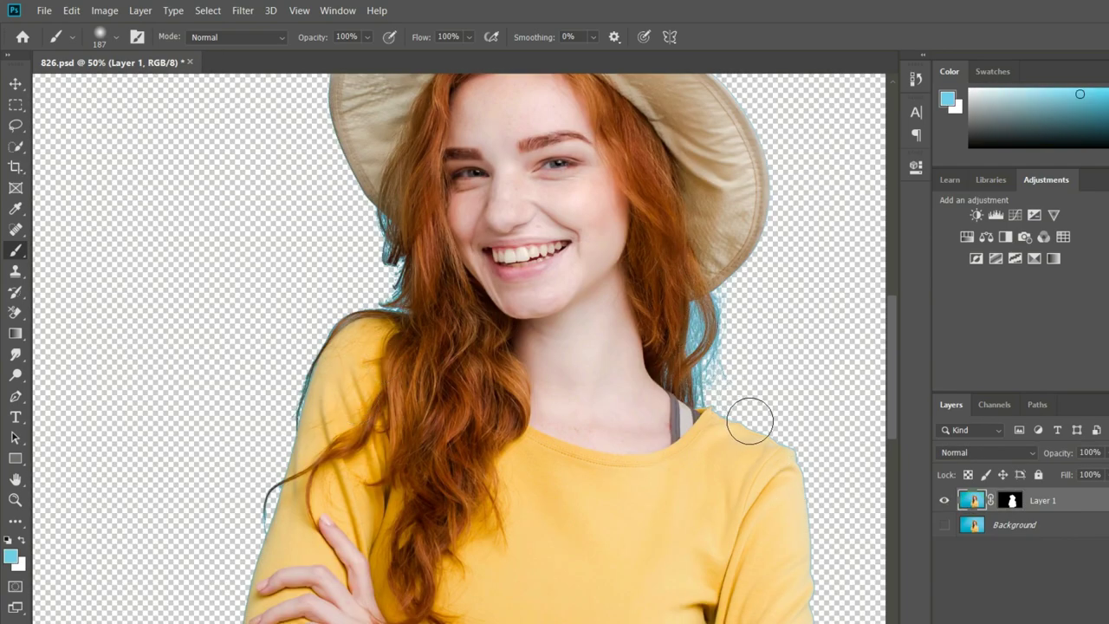
left_click_drag(749, 422, 544, 342)
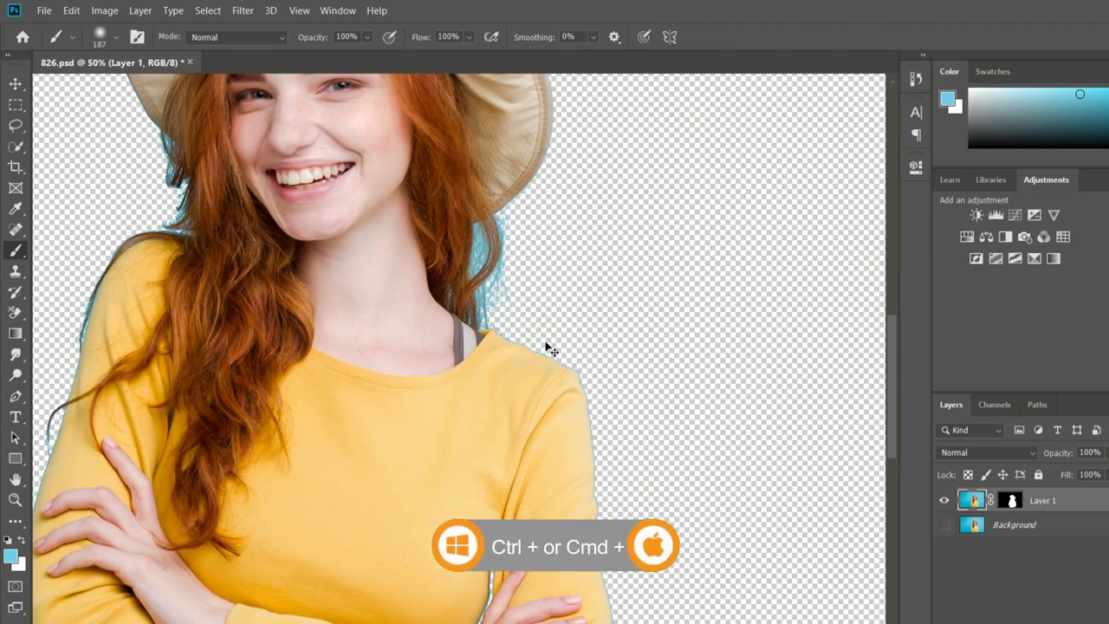
key("ctrl+plus")
key("ctrl+plus")
key("ctrl+plus")
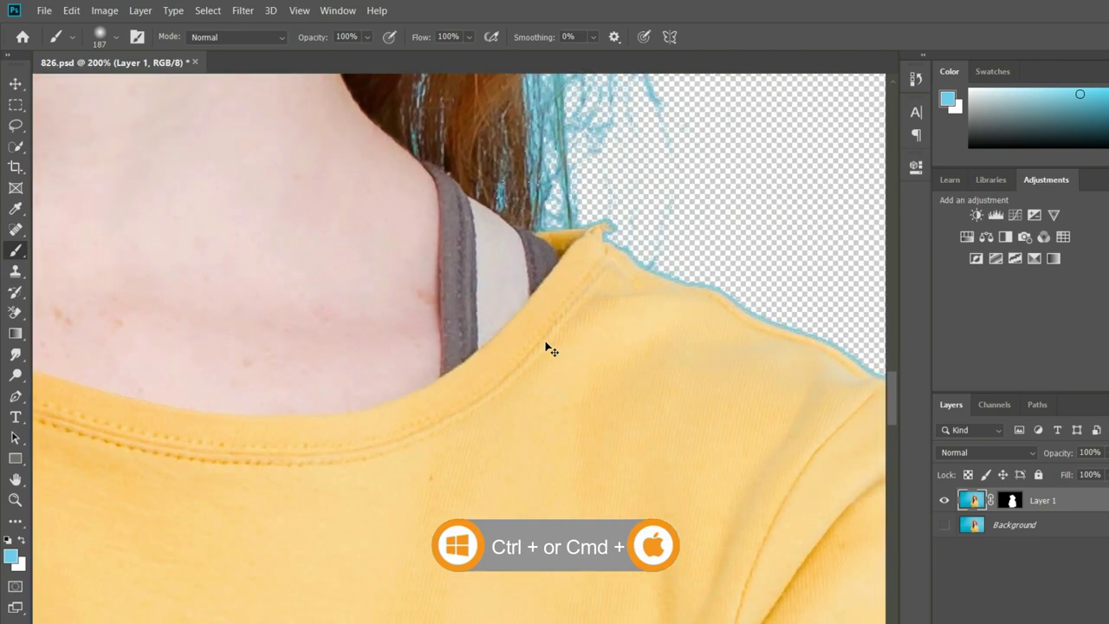
mouse_move(713, 371)
left_mouse_down()
mouse_move(619, 581)
mouse_move(371, 251)
mouse_move(419, 356)
left_mouse_up()
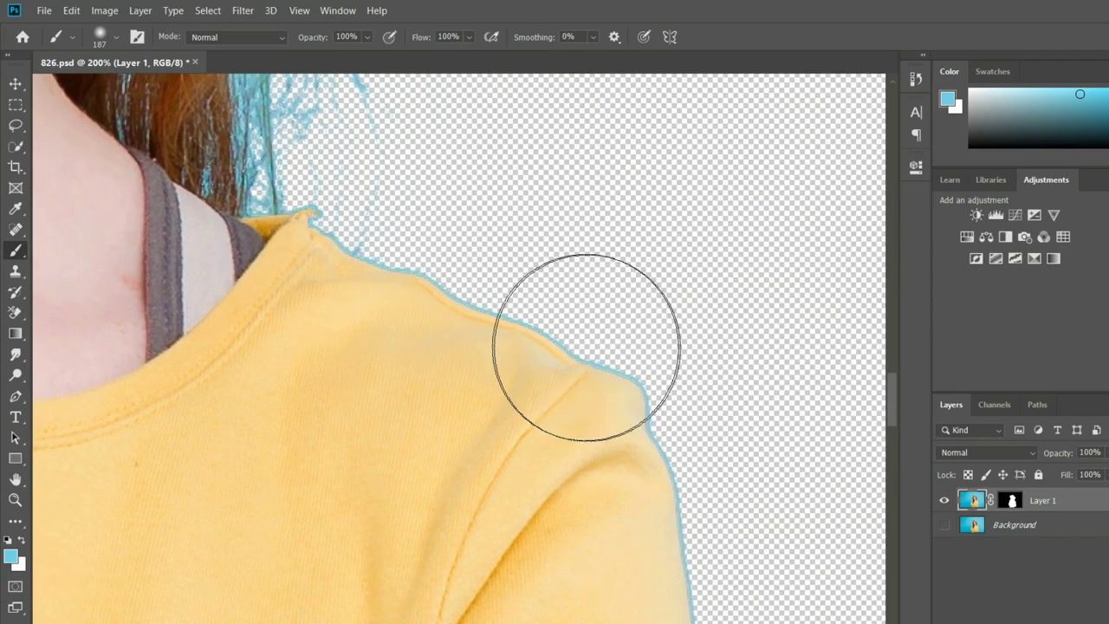
left_click_drag(644, 475, 599, 45)
mouse_move(626, 441)
left_mouse_down()
mouse_move(626, 366)
mouse_move(583, 109)
mouse_move(636, 124)
mouse_move(619, 512)
mouse_move(582, 543)
left_mouse_up()
scroll(577, 498, "up", 3)
left_click_drag(572, 453, 570, 440)
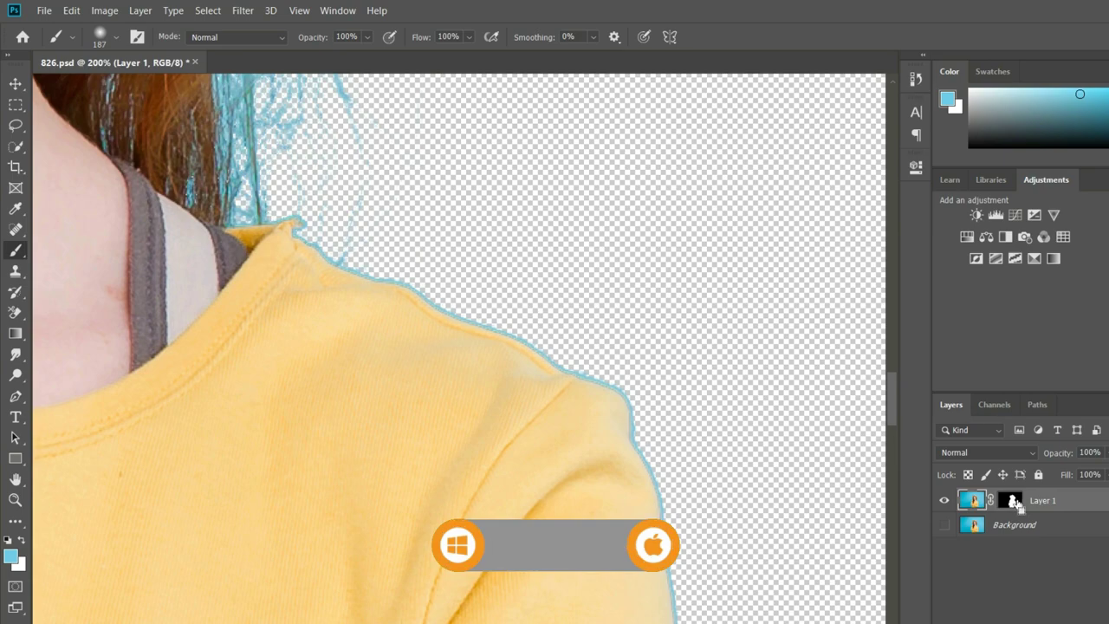
Load the mask as a selection, invert it, and expand it by 4 pixels.
left_click(1019, 506, "ctrl")
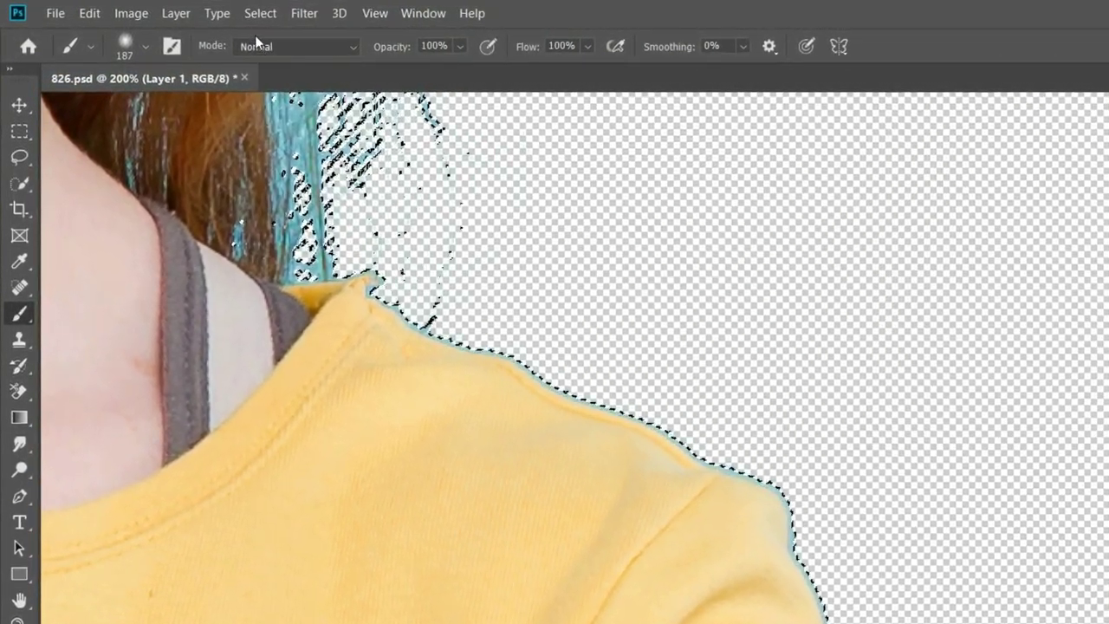
left_click(258, 13)
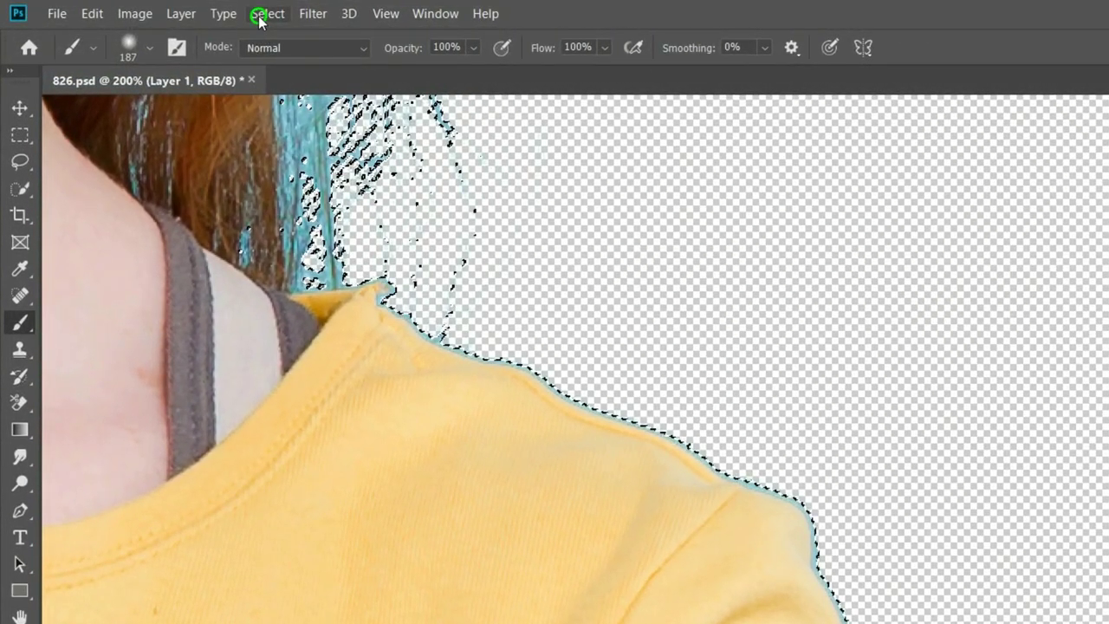
left_click(286, 91)
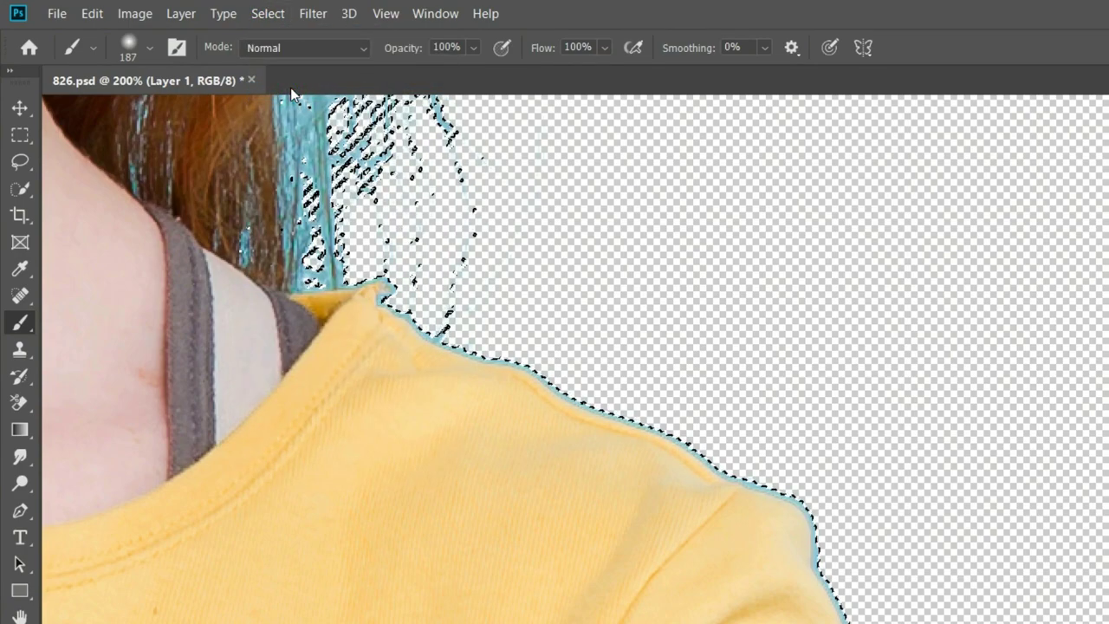
left_click(267, 14)
mouse_move(286, 291)
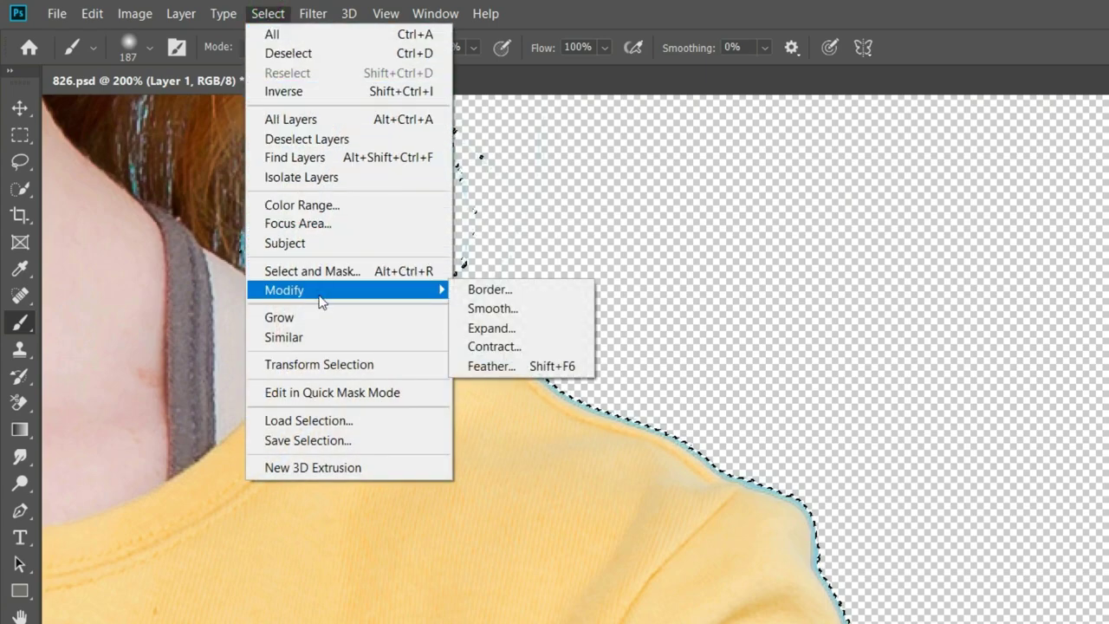
left_click(503, 325)
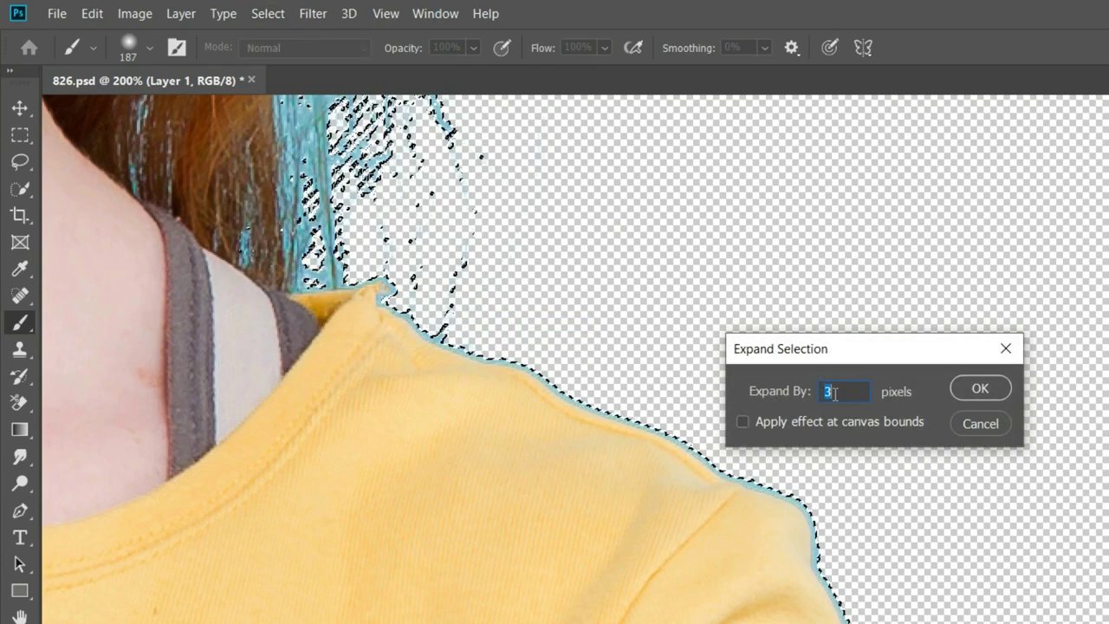
type("4")
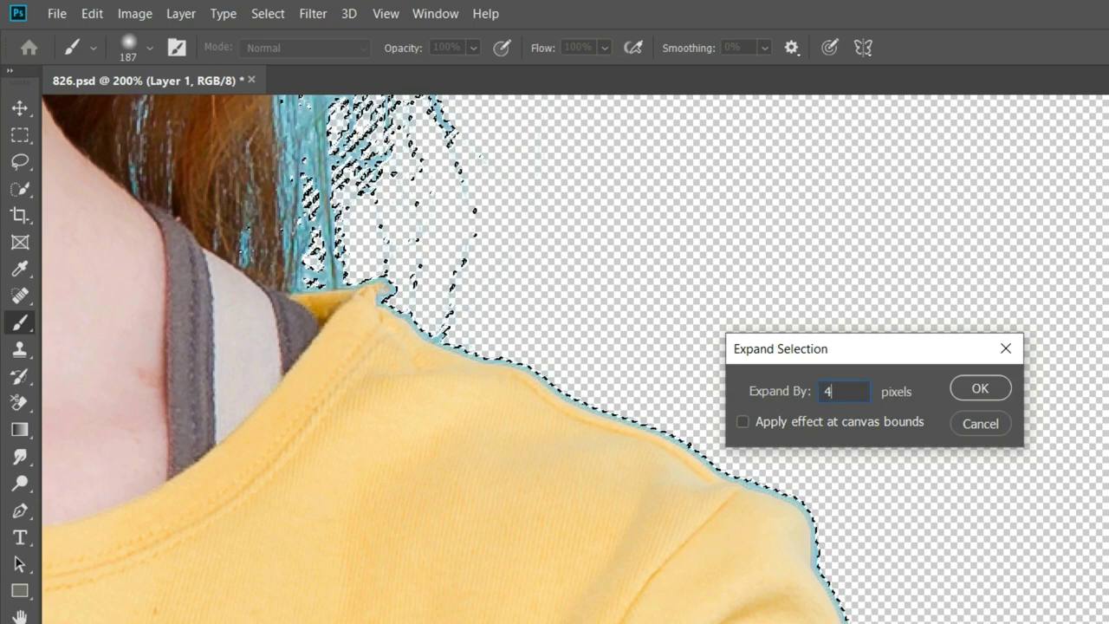
left_click(985, 391)
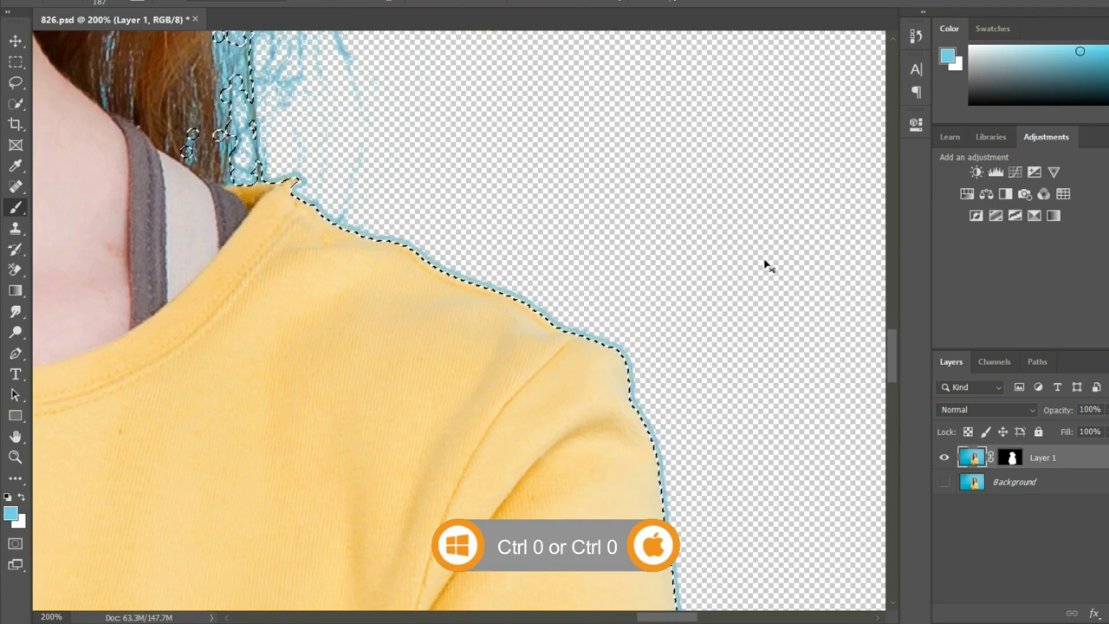
Paint black on Layer 1's mask with a 338 px, 0% hardness brush along the left hair and shoulder.
key("ctrl+0")
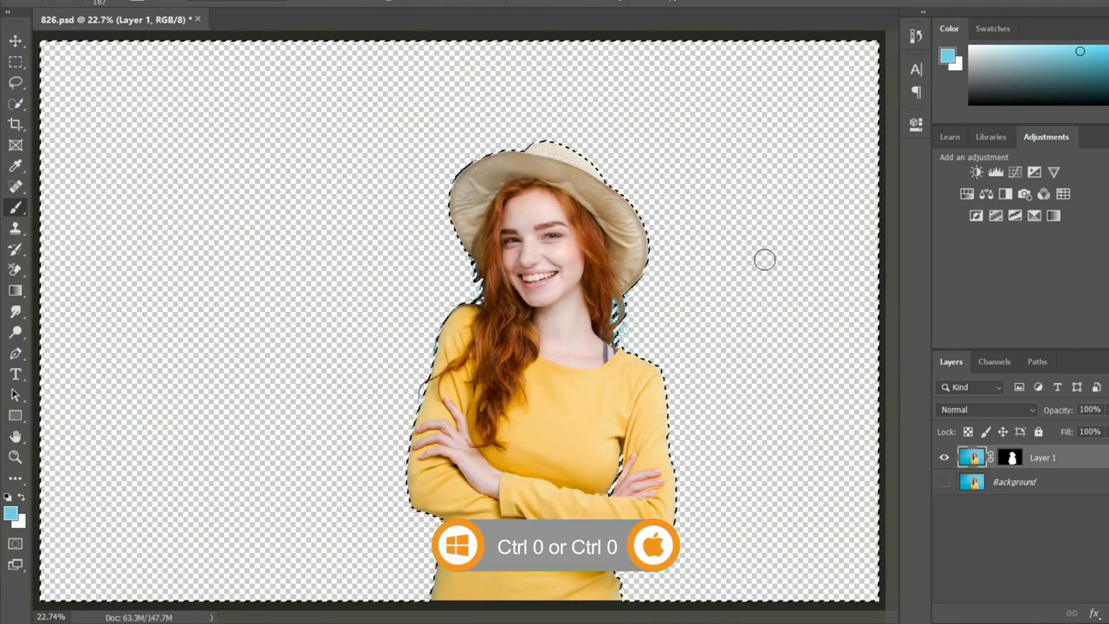
left_click(14, 209)
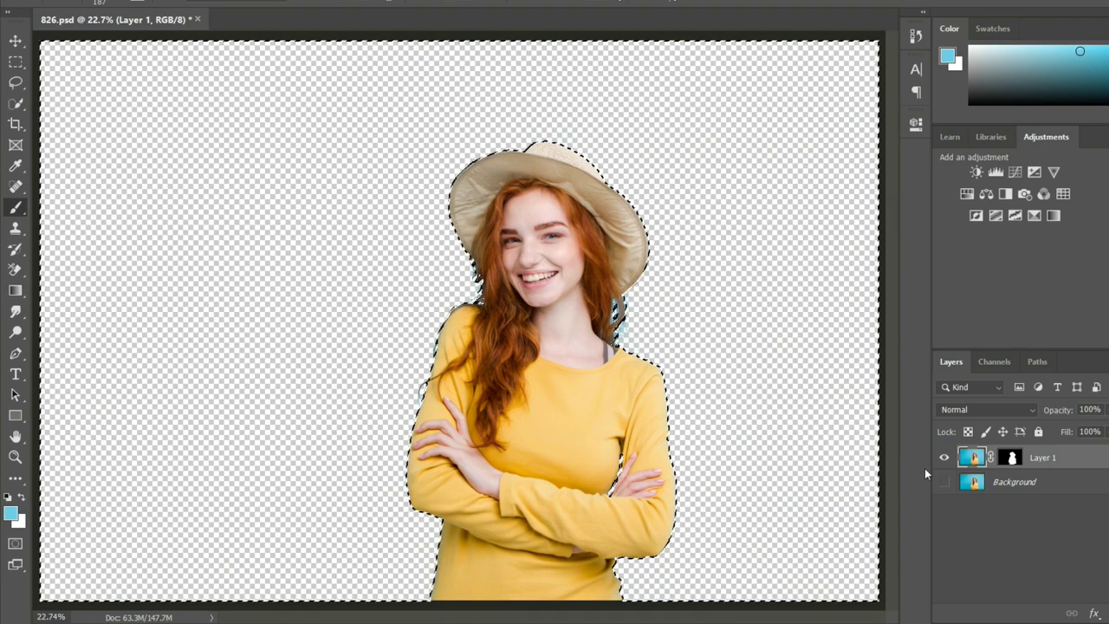
left_click(1012, 461)
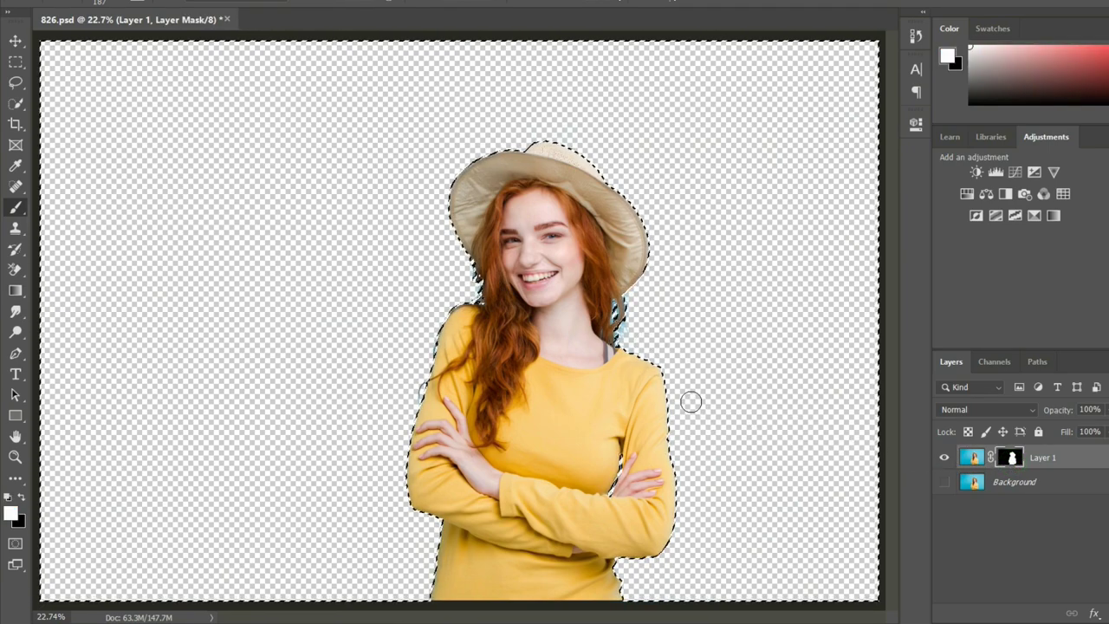
key("x")
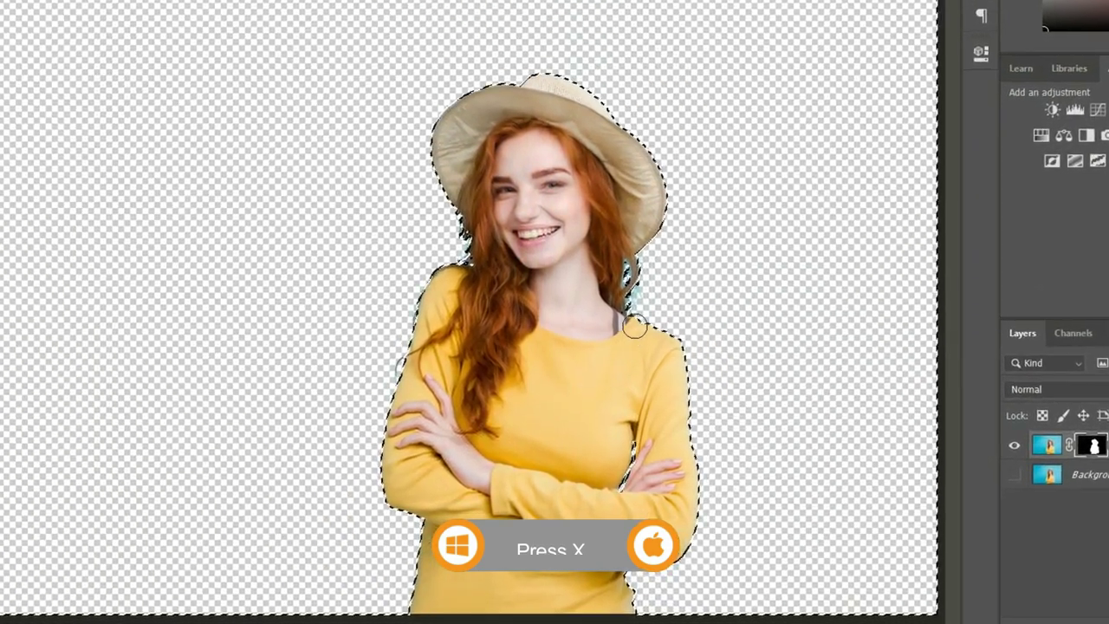
right_click(620, 357)
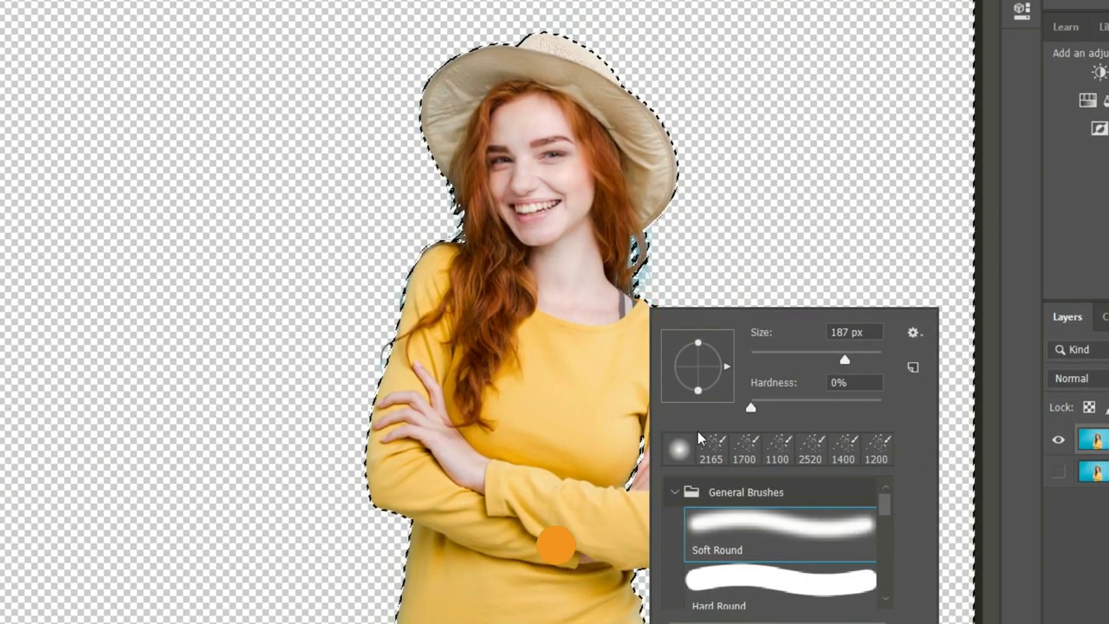
left_click_drag(840, 359, 855, 359)
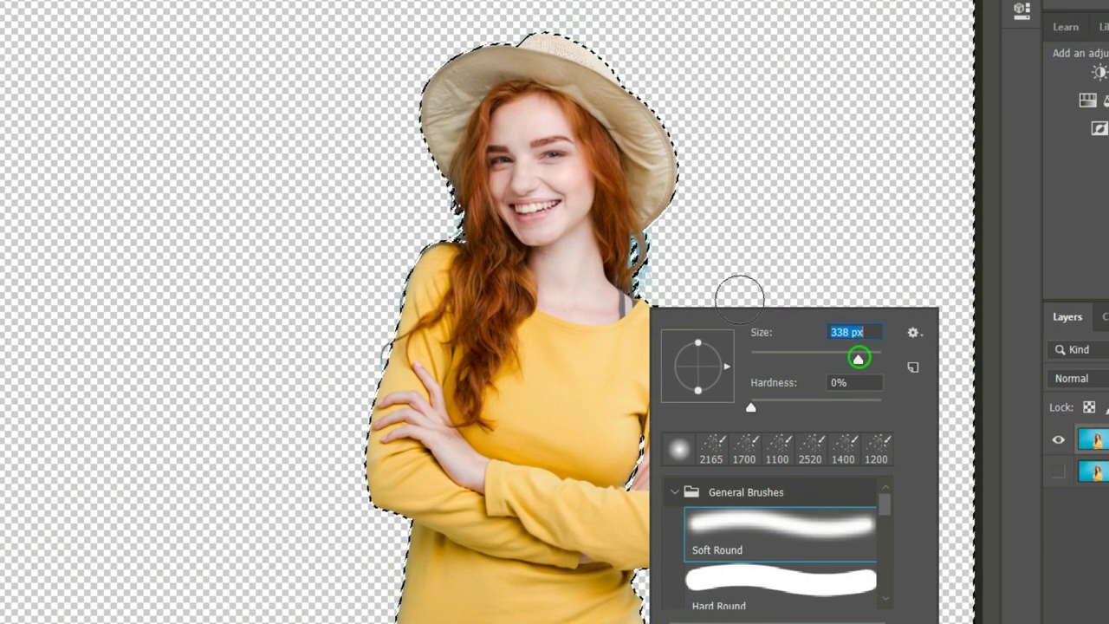
left_click(664, 184)
mouse_move(450, 206)
left_mouse_down()
mouse_move(396, 304)
mouse_move(408, 525)
mouse_move(421, 168)
mouse_move(635, 262)
mouse_move(705, 433)
mouse_move(617, 443)
left_mouse_up()
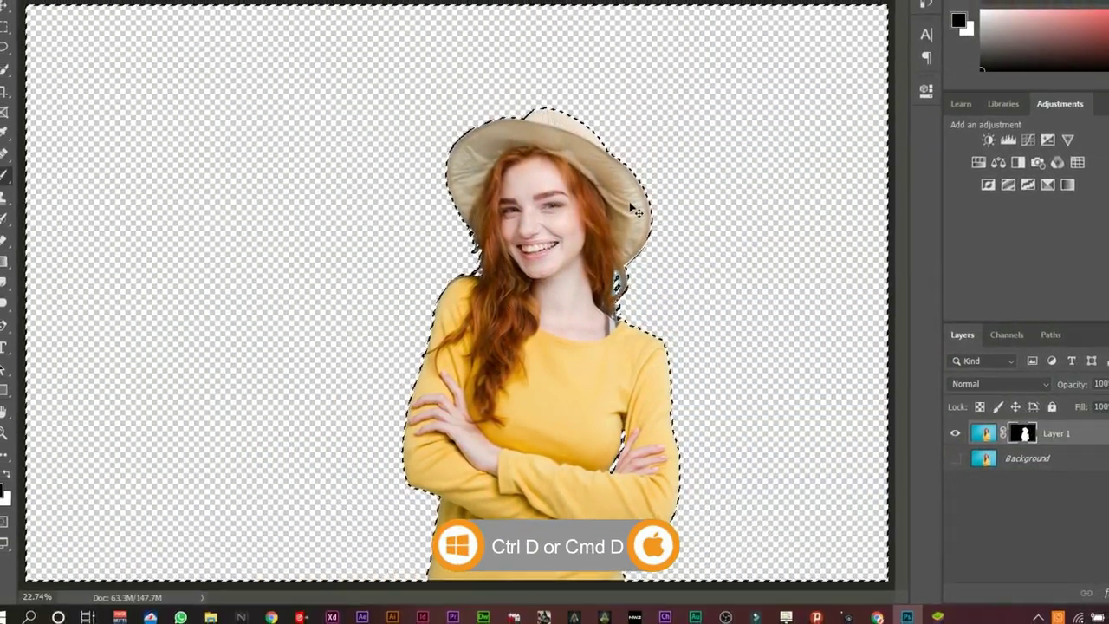
Deselect, inspect the shoulder, shirt, hand and collar edges up close, then fit the image on screen.
key("ctrl+d")
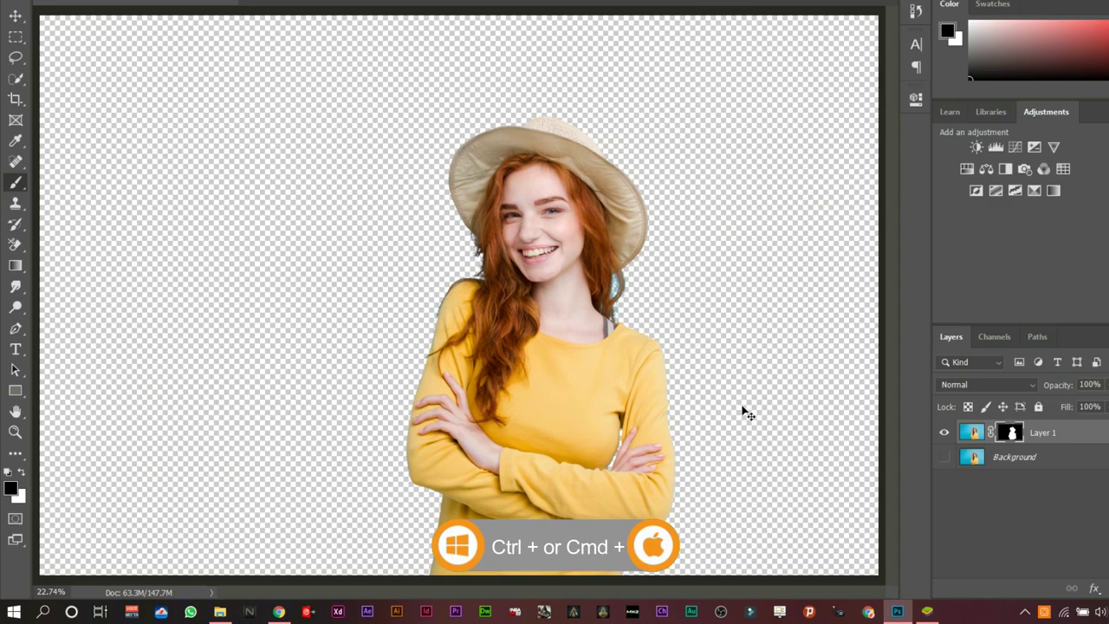
key("ctrl+plus")
key("ctrl+plus")
key("ctrl+plus")
key("ctrl+plus")
key("ctrl+plus")
key("ctrl+plus")
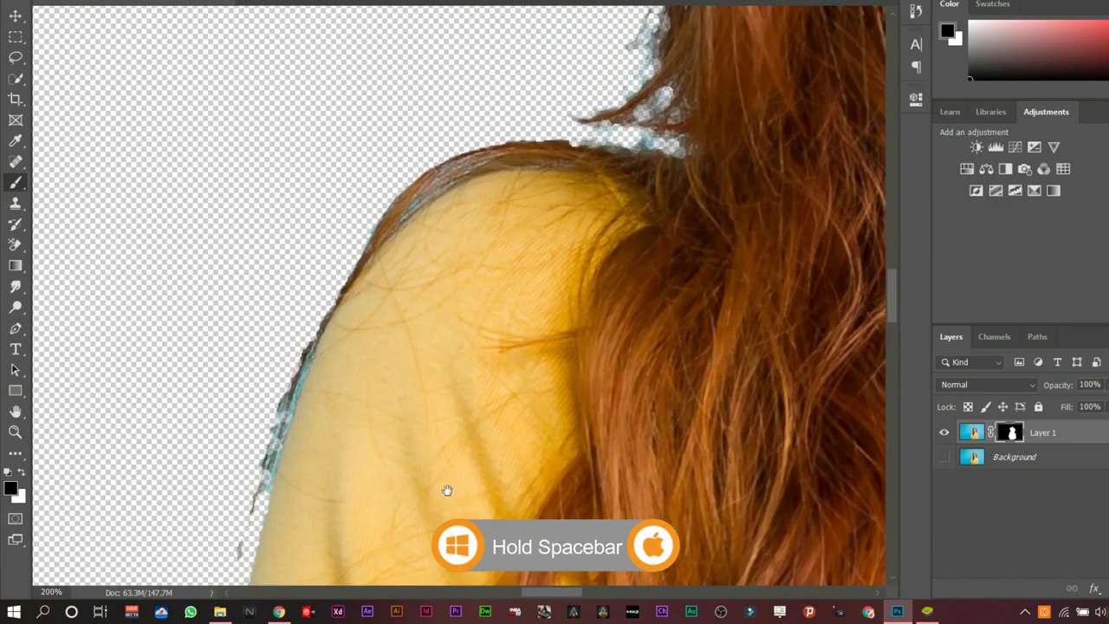
left_click_drag(445, 488, 573, 79)
mouse_move(459, 432)
left_mouse_down()
mouse_move(594, 139)
mouse_move(297, 186)
mouse_move(598, 213)
mouse_move(770, 272)
mouse_move(497, 445)
mouse_move(448, 77)
left_mouse_up()
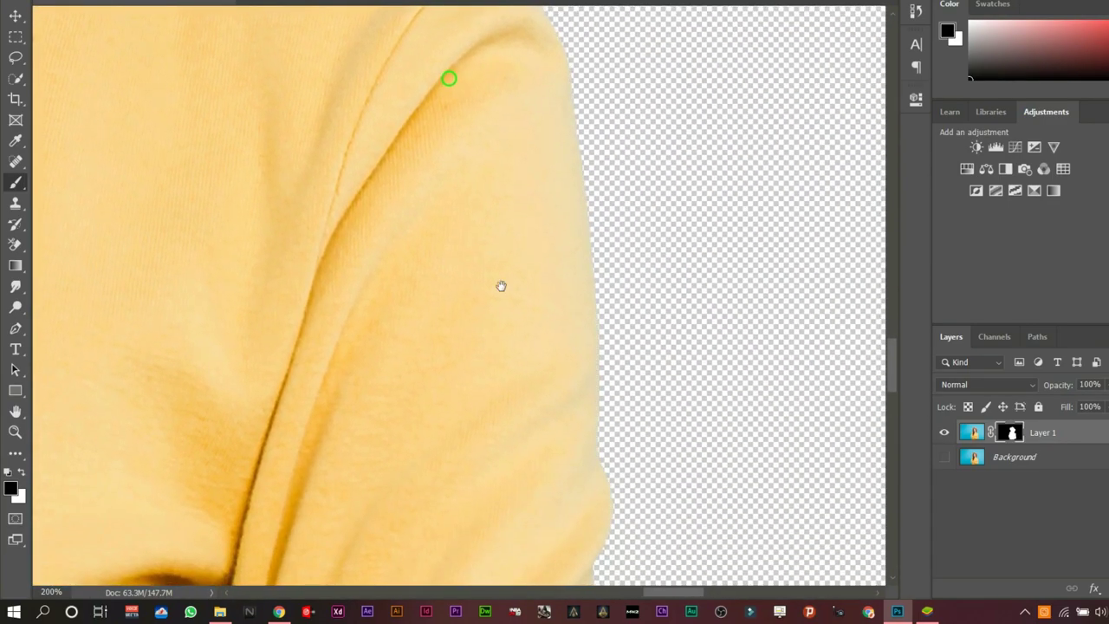
left_click_drag(500, 285, 525, 231)
mouse_move(505, 390)
left_mouse_down()
mouse_move(431, 138)
mouse_move(661, 537)
left_mouse_up()
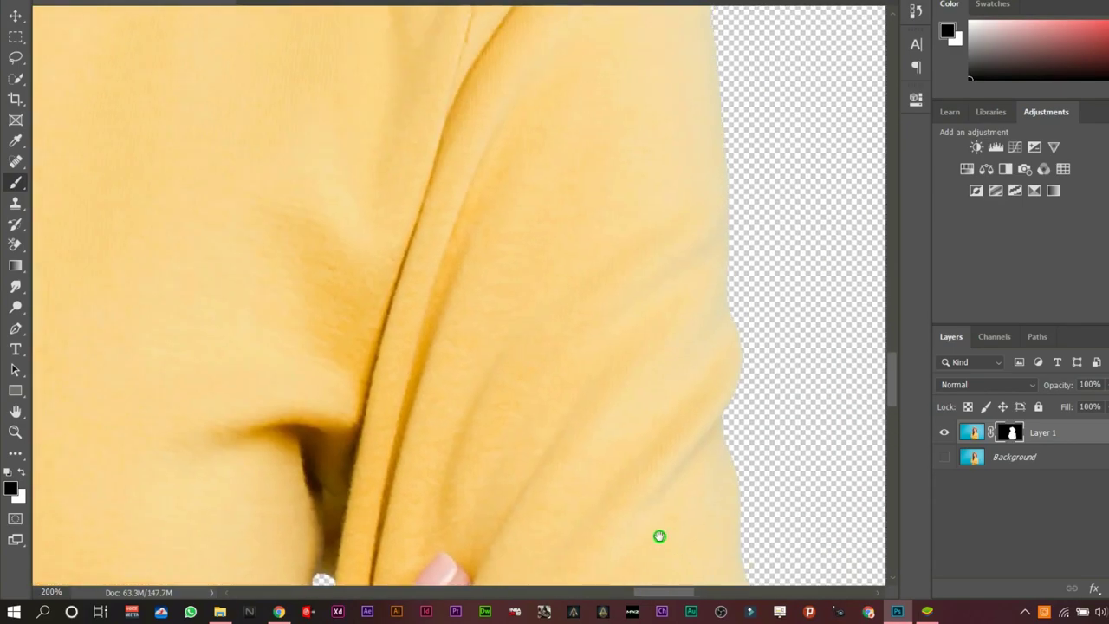
left_click_drag(503, 341, 688, 557)
left_click_drag(520, 260, 624, 543)
left_click_drag(555, 330, 555, 545)
left_click_drag(559, 391, 557, 427)
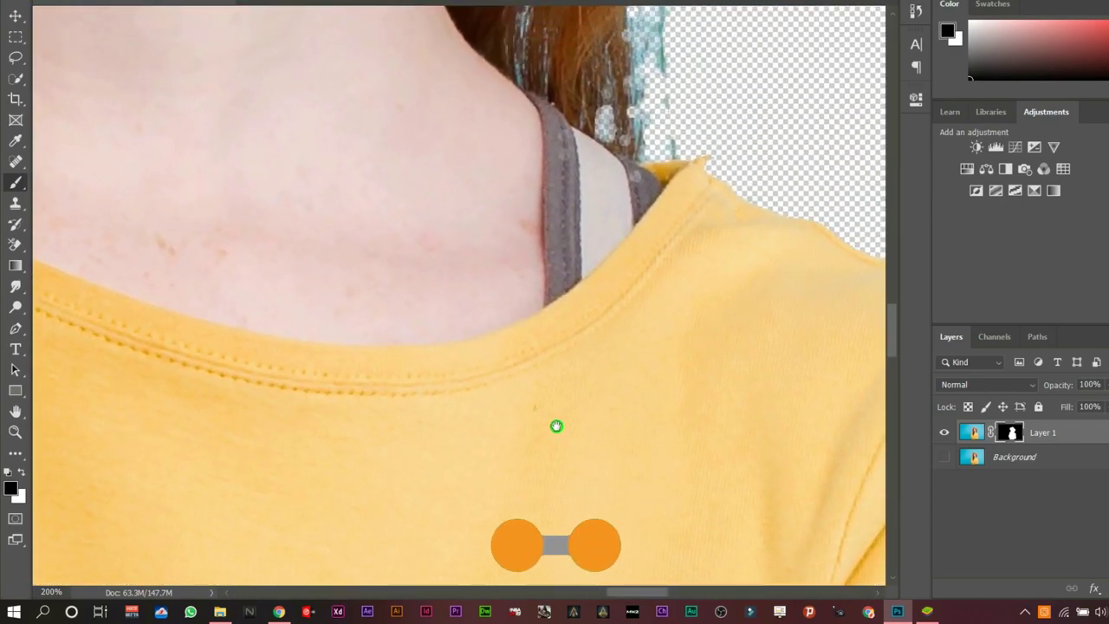
key("ctrl+0")
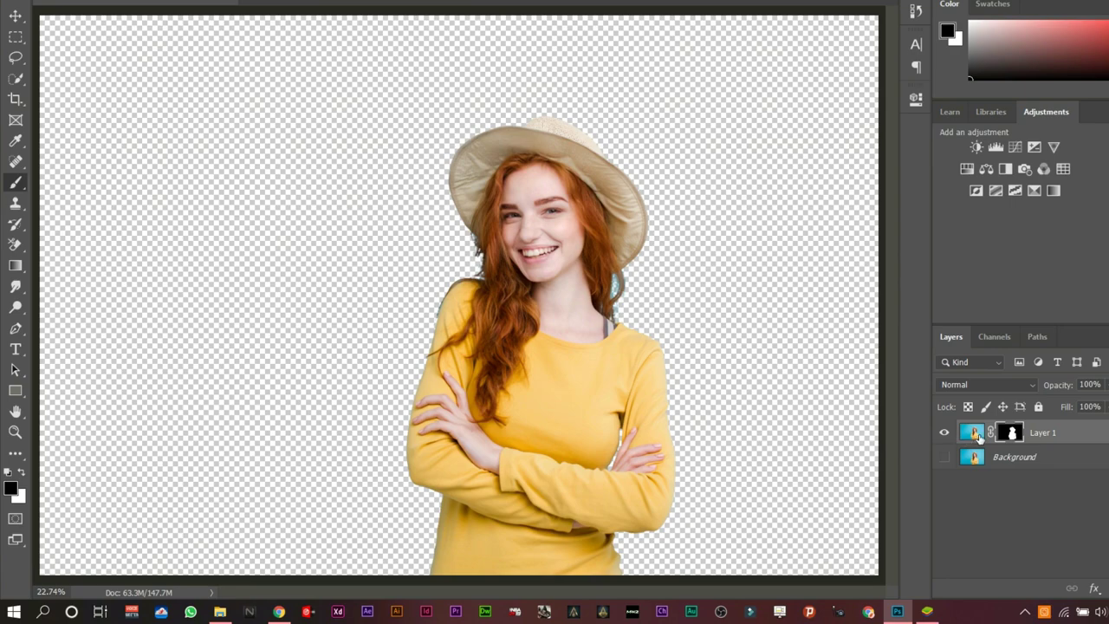
Open Select and Mask on Layer 1's image with the Refine Edge Brush selected.
left_click(974, 432)
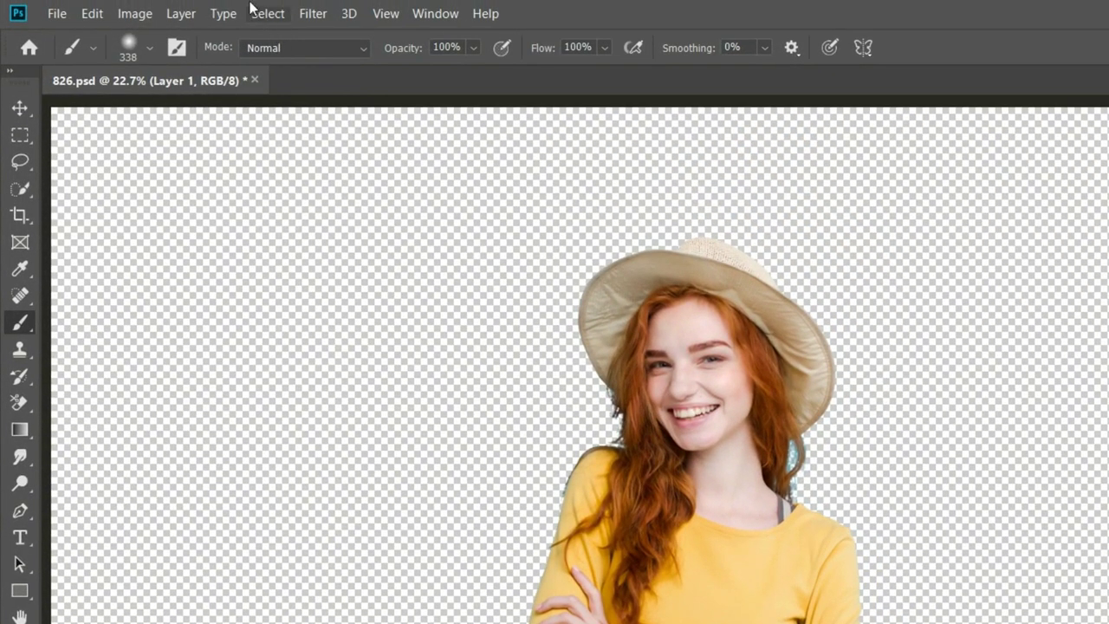
left_click(260, 13)
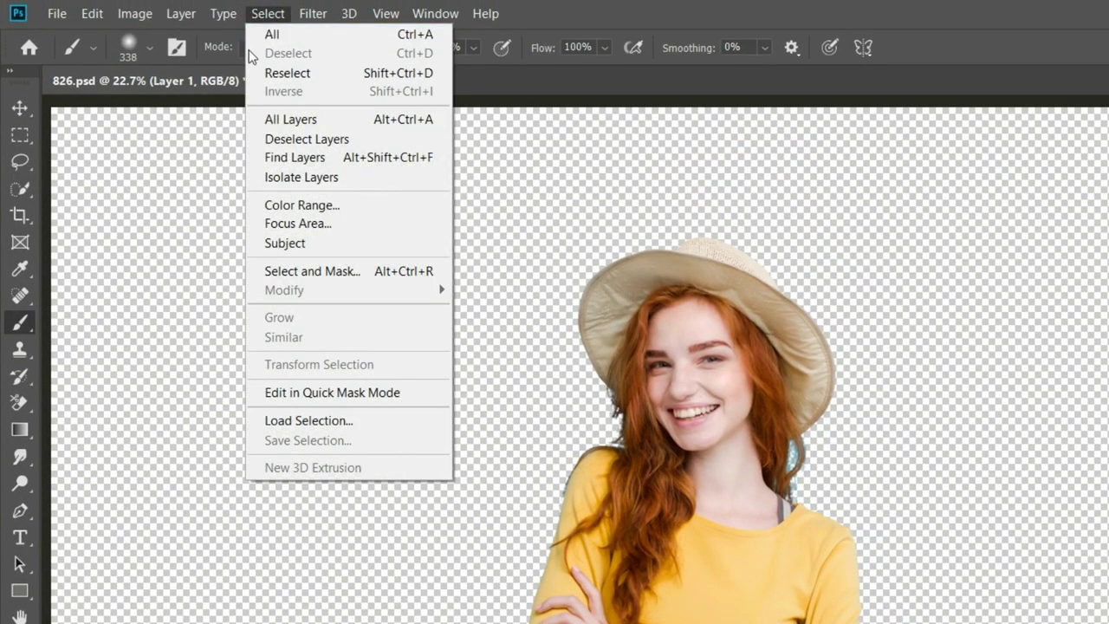
left_click(305, 271)
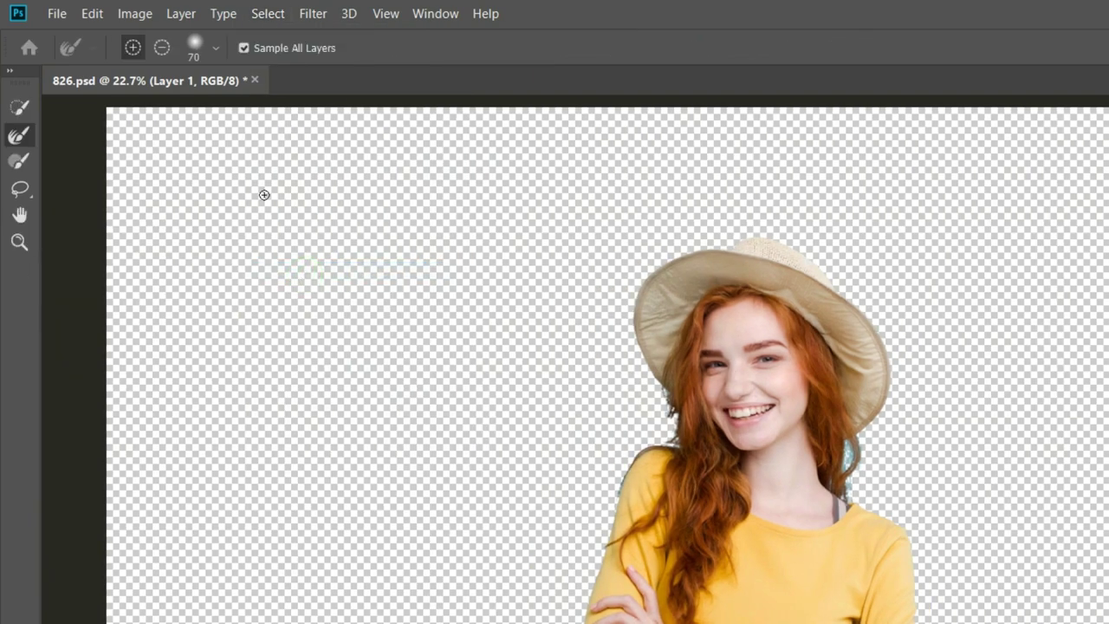
left_click(19, 137)
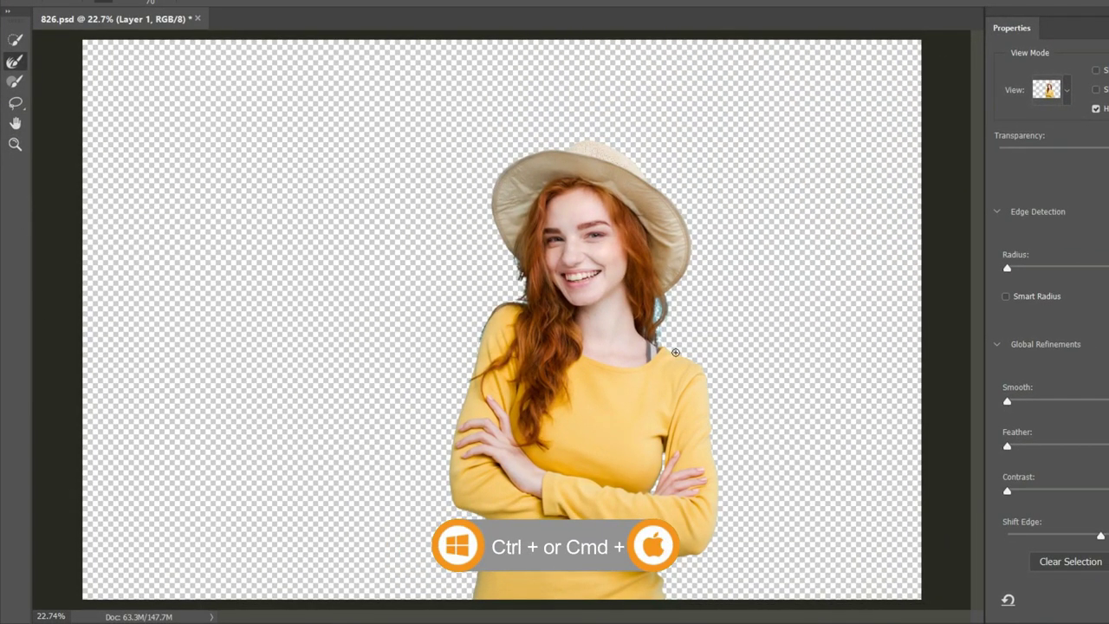
Zoom to 200% on the hair beside the neck and set the Refine Edge Brush to 52 px.
key("ctrl+plus")
key("ctrl+plus")
key("ctrl+plus")
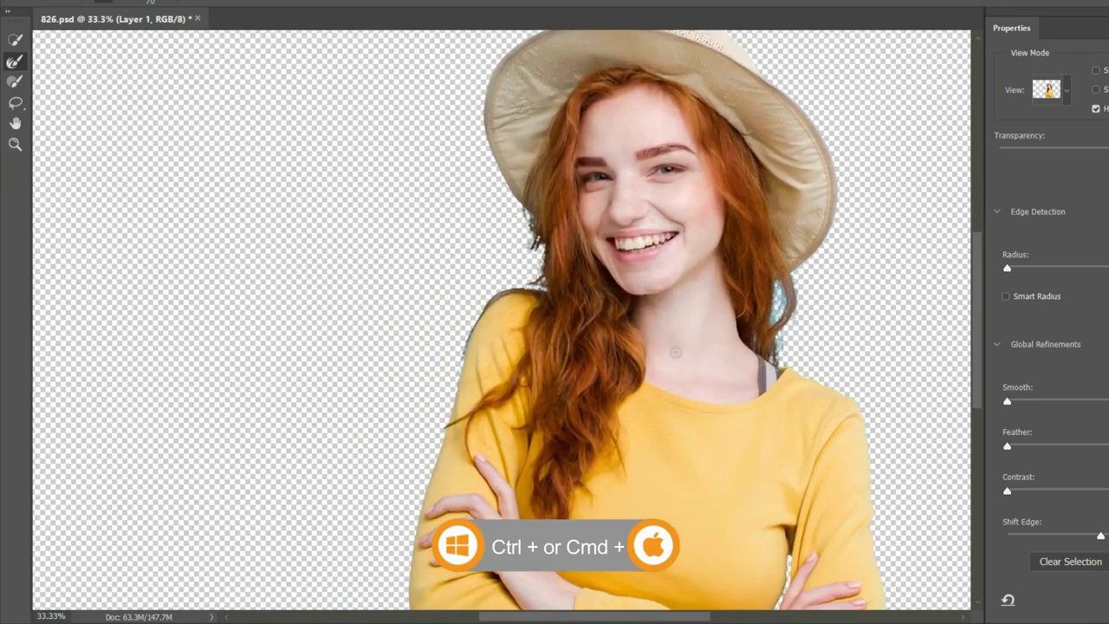
key("ctrl+plus")
key("ctrl+plus")
key("ctrl+plus")
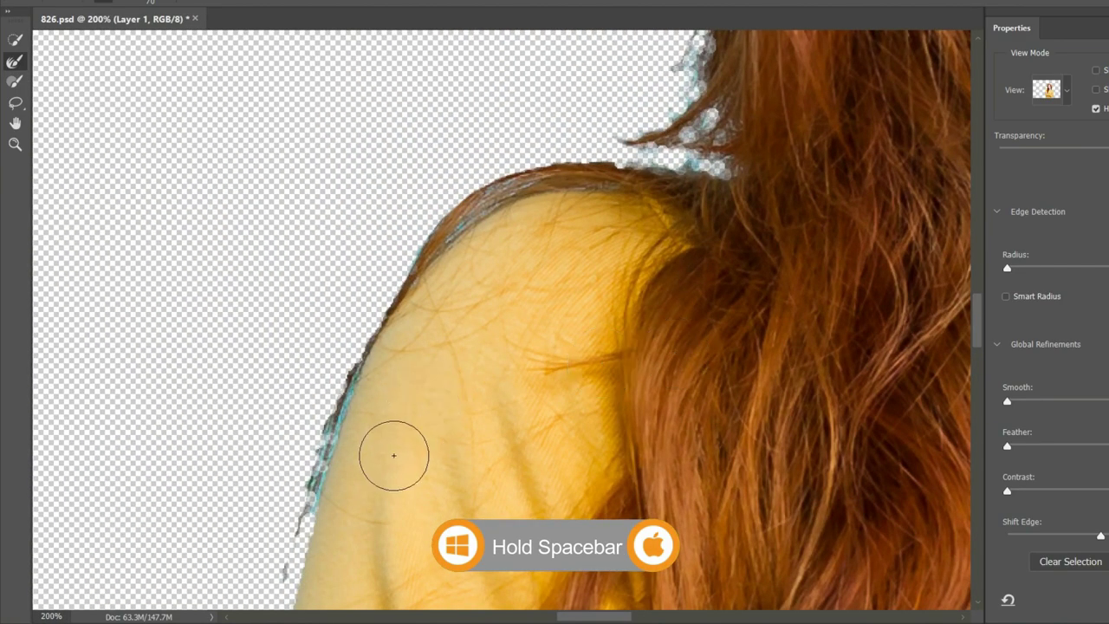
left_click_drag(388, 461, 109, 396)
mouse_move(806, 252)
left_mouse_down()
mouse_move(361, 421)
mouse_move(214, 451)
left_mouse_up()
mouse_move(801, 422)
left_mouse_down()
mouse_move(619, 378)
mouse_move(520, 380)
left_mouse_up()
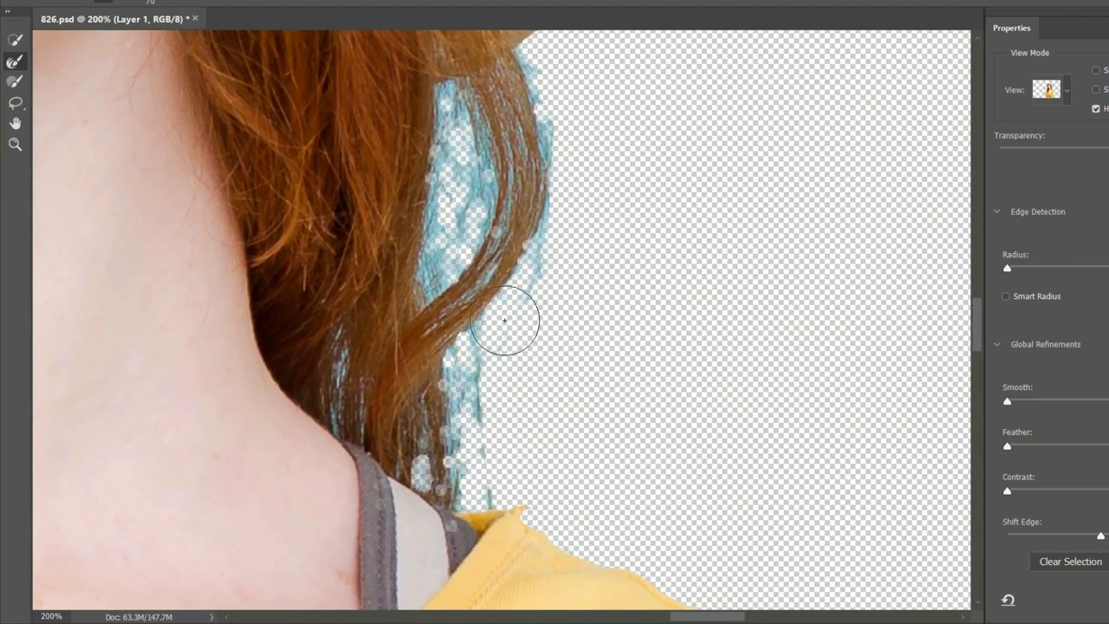
right_click(536, 277)
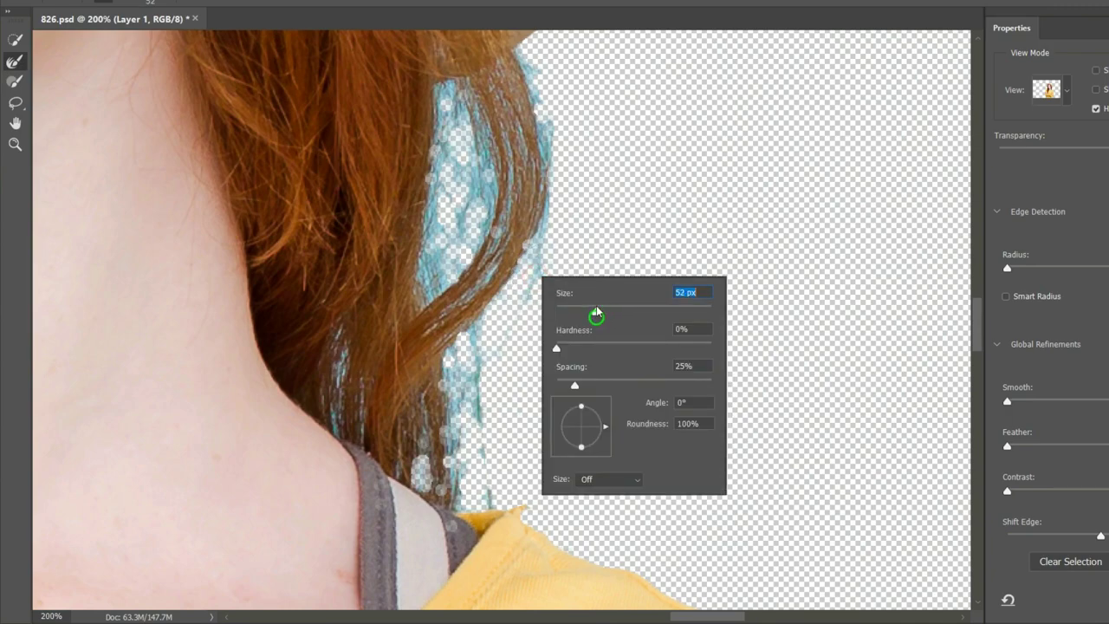
key("Return")
Brush along the hair fringe beside the neck and shirt to clear the blue edge.
mouse_move(524, 61)
left_mouse_down()
mouse_move(514, 245)
mouse_move(529, 321)
mouse_move(492, 177)
mouse_move(439, 263)
mouse_move(446, 98)
mouse_move(479, 250)
left_mouse_up()
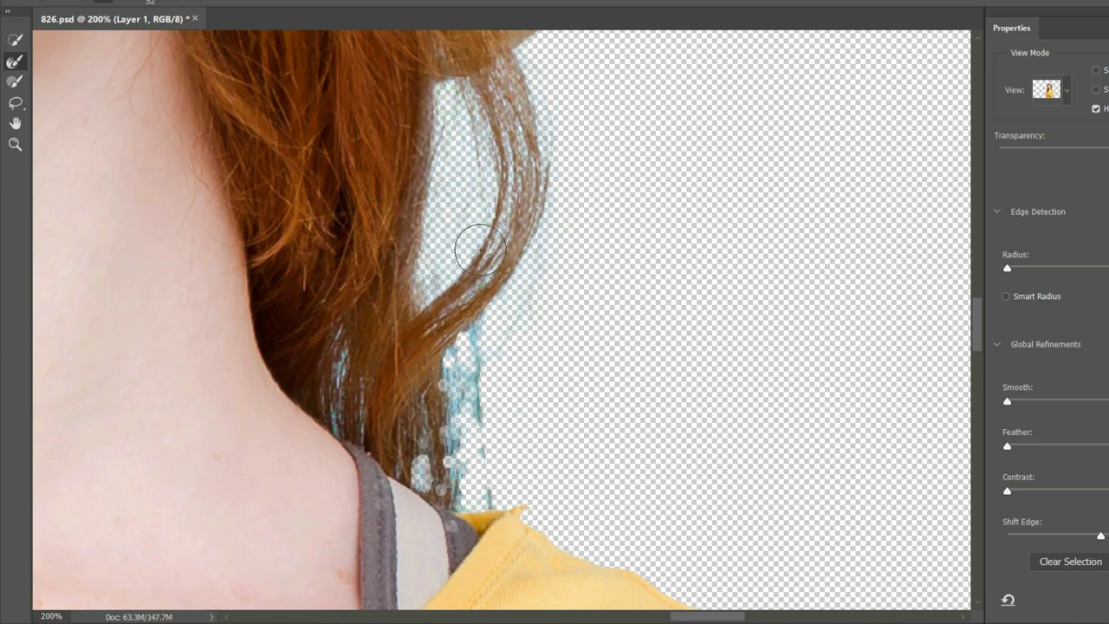
left_click_drag(475, 341, 473, 495)
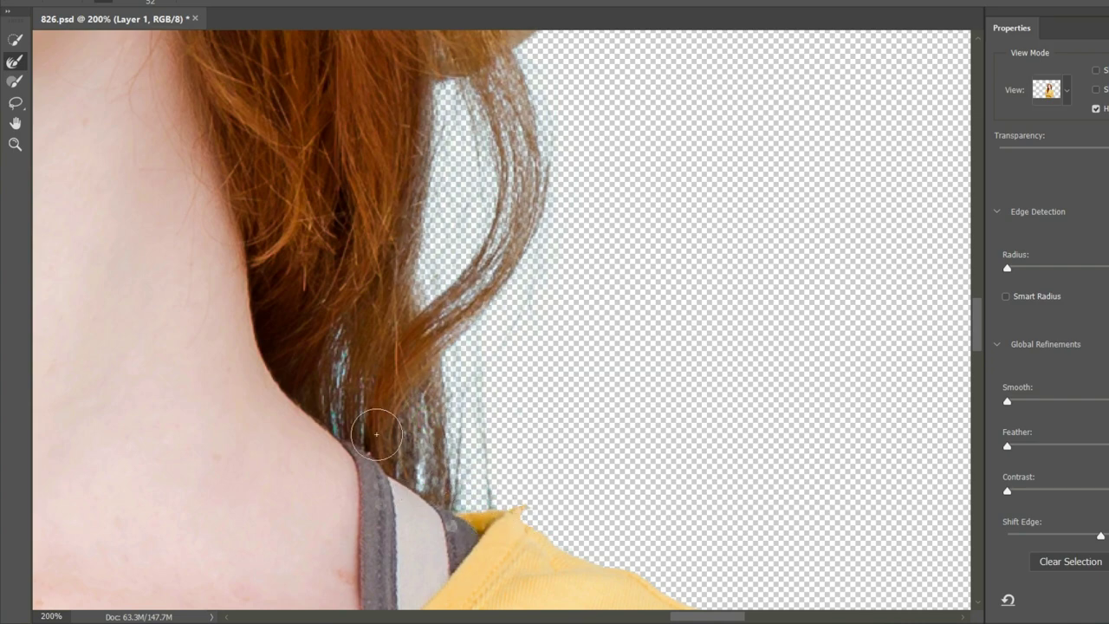
left_click_drag(346, 363, 346, 416)
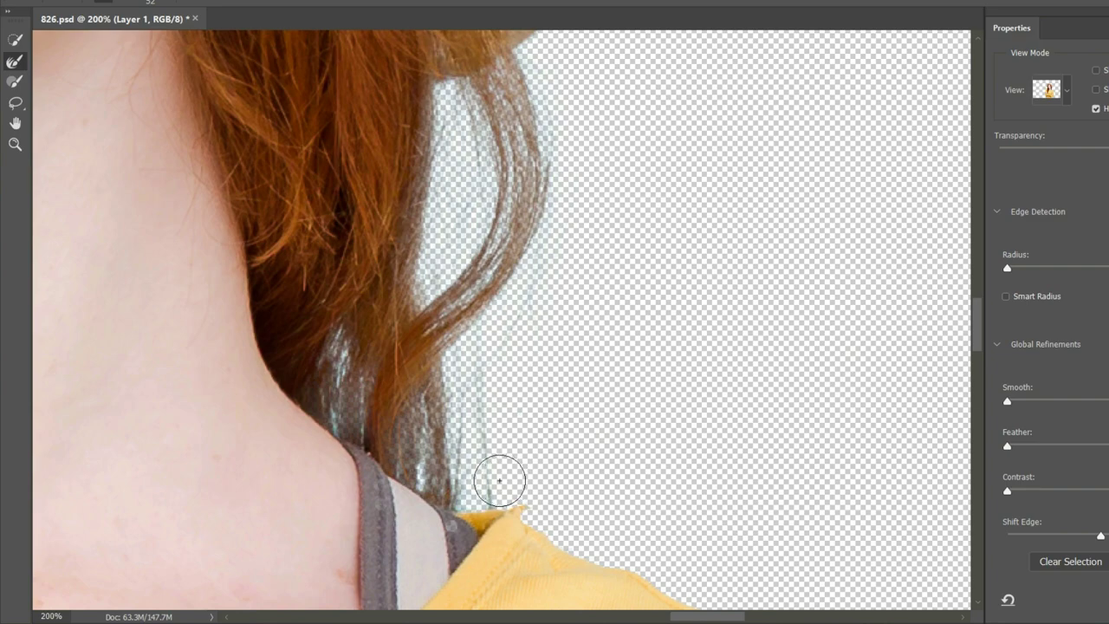
left_click_drag(499, 480, 503, 490)
left_click_drag(560, 225, 606, 183)
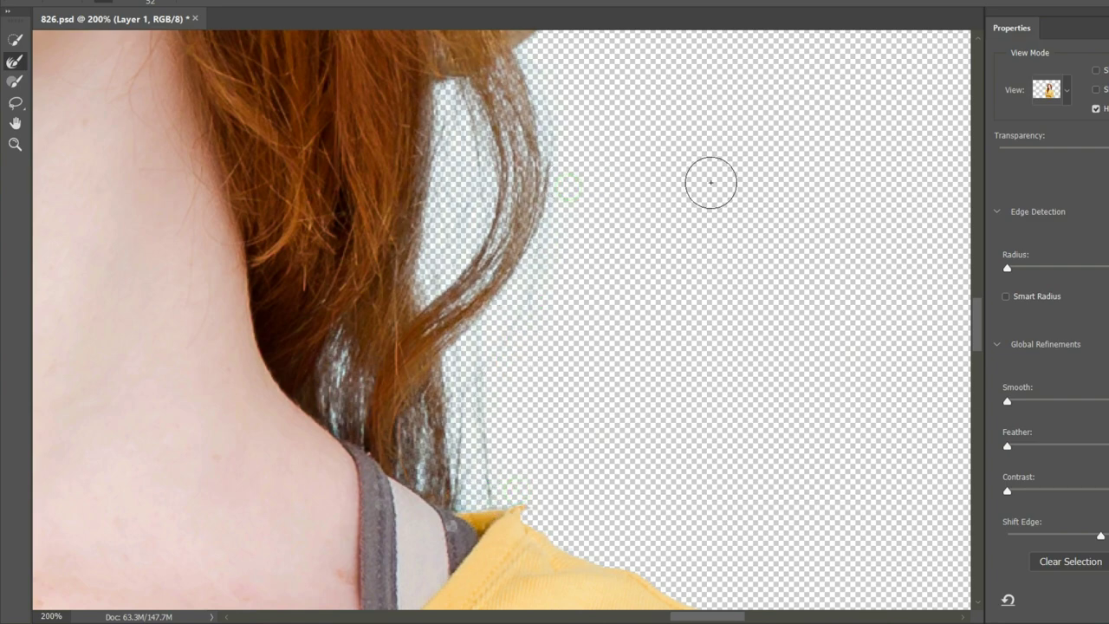
Refine the hair edge along the shoulder and up beside the face.
key("space")
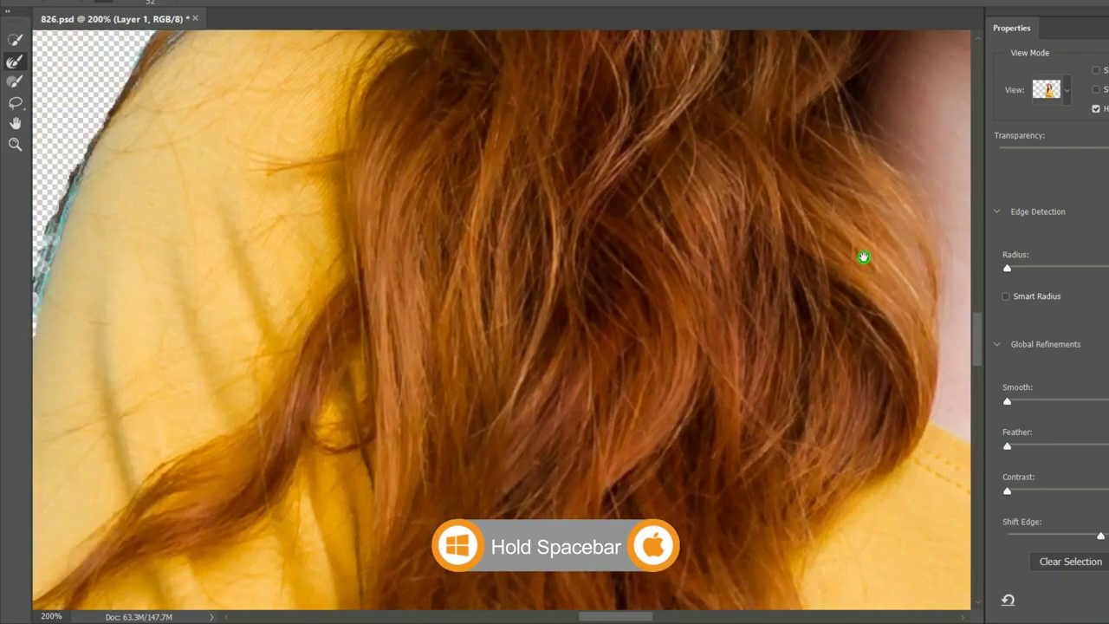
mouse_move(187, 391)
left_mouse_down()
mouse_move(394, 246)
mouse_move(547, 408)
left_mouse_up()
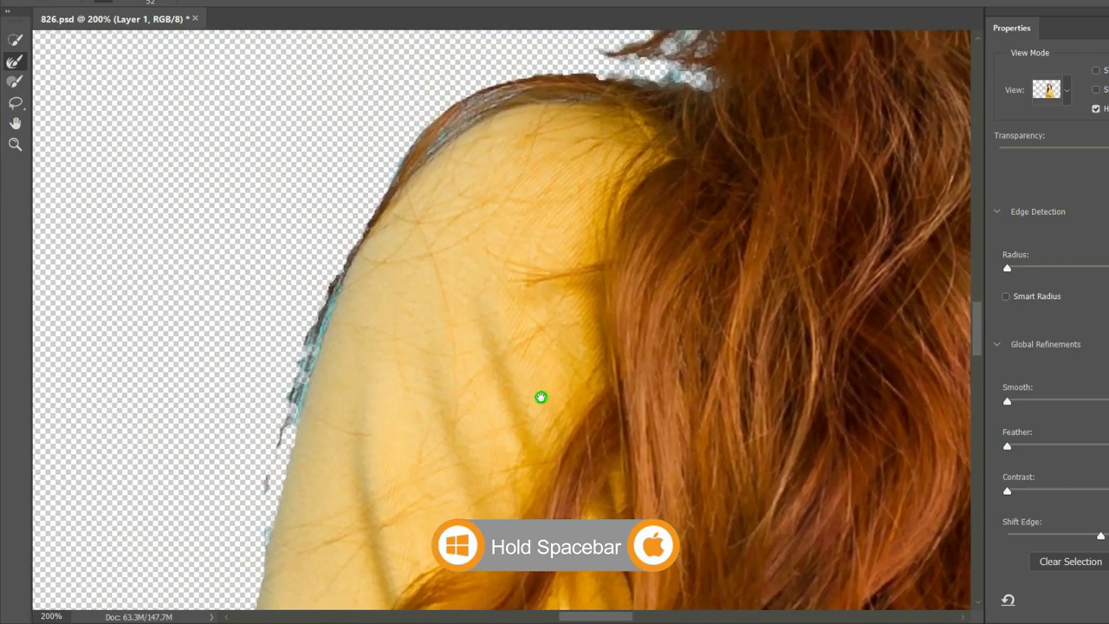
mouse_move(498, 104)
left_mouse_down()
mouse_move(425, 139)
mouse_move(412, 160)
left_mouse_up()
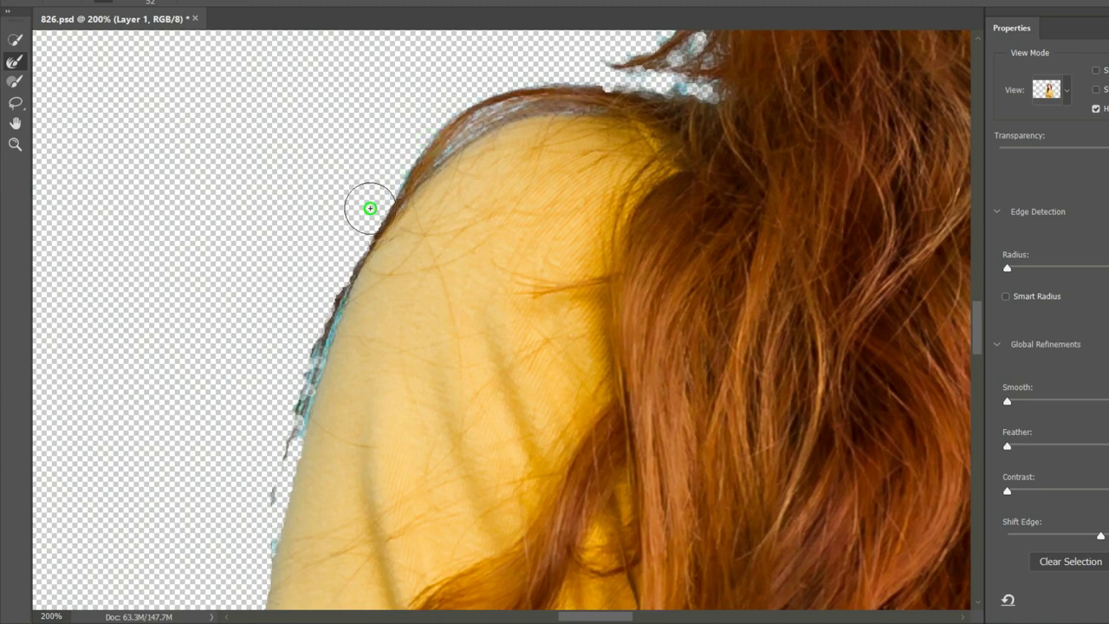
mouse_move(370, 208)
left_mouse_down()
mouse_move(317, 285)
mouse_move(351, 277)
mouse_move(306, 307)
mouse_move(248, 550)
left_mouse_up()
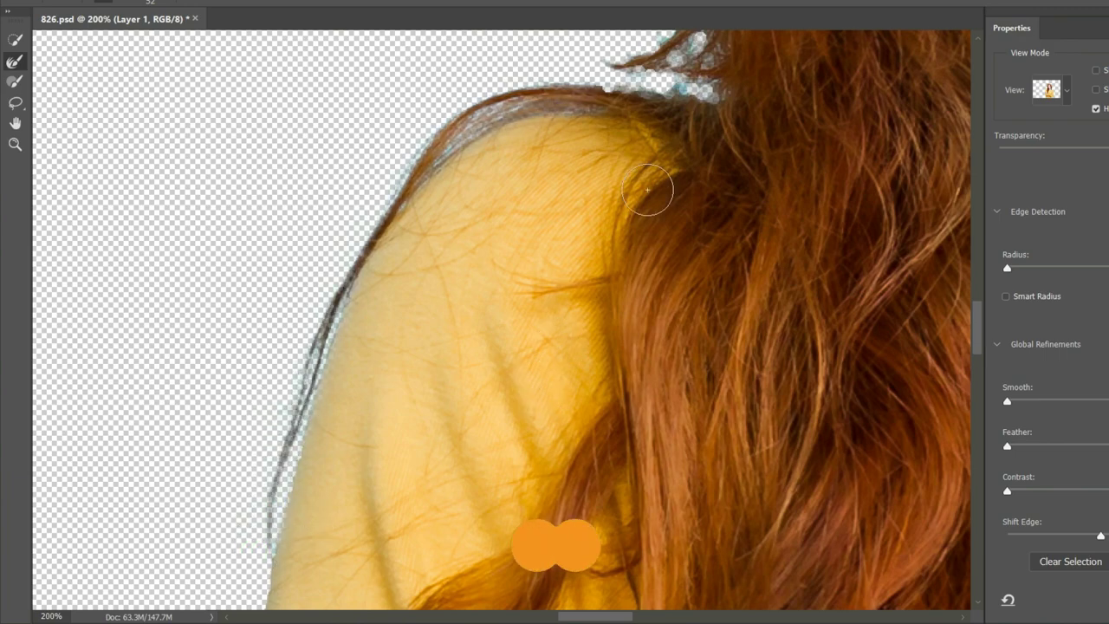
left_click_drag(593, 293, 491, 460)
left_click_drag(494, 358, 537, 317)
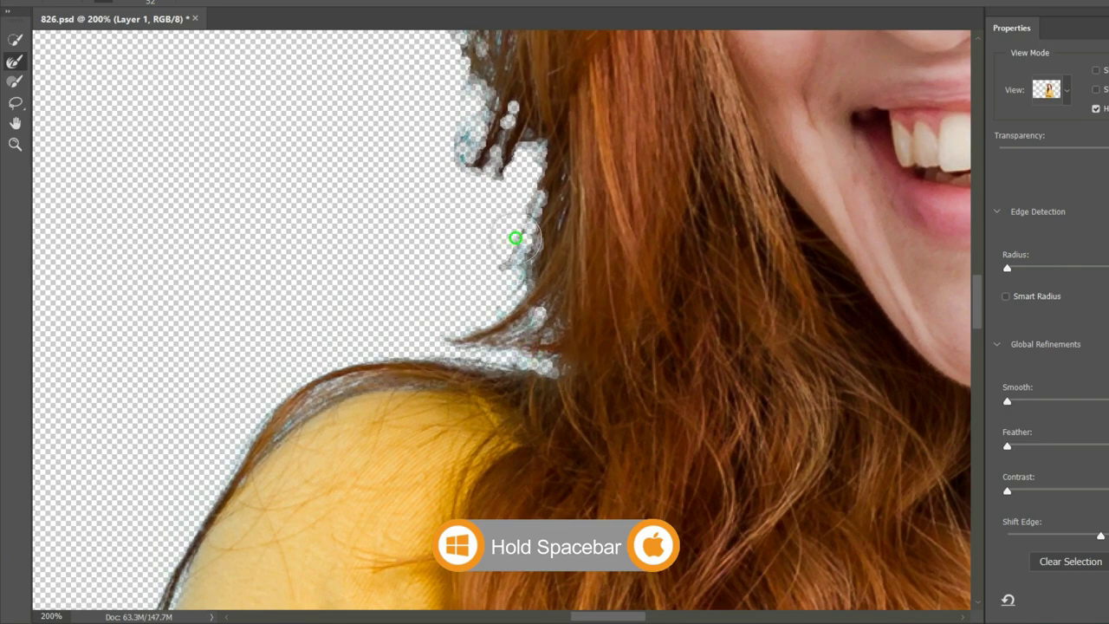
left_click_drag(514, 240, 524, 130)
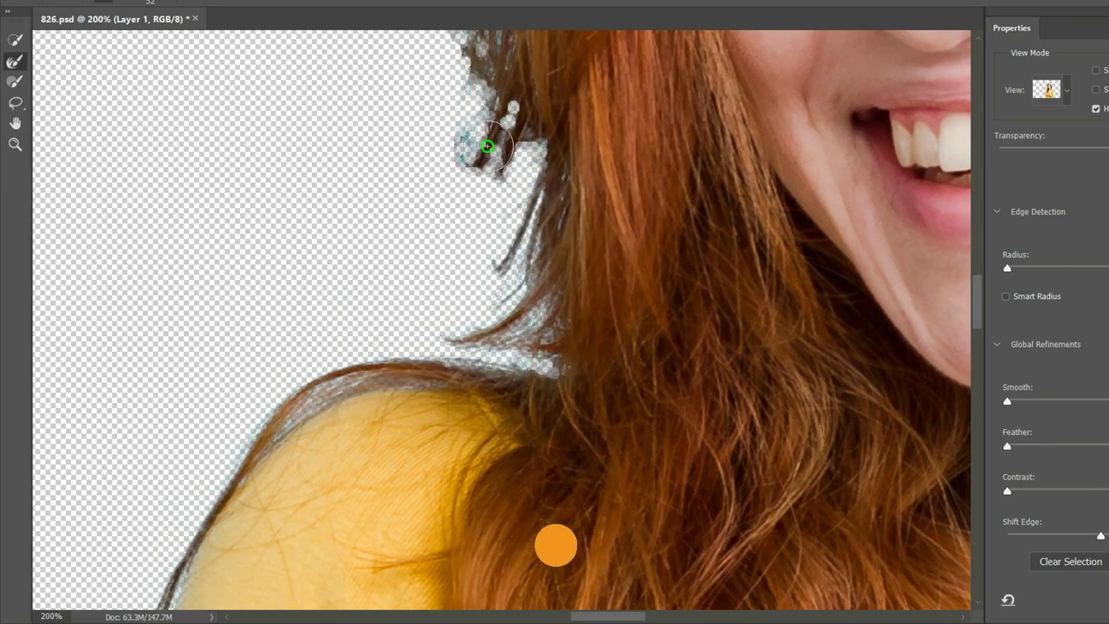
Refine the hair strands along the left side beside the nose and cheek.
key("space")
left_click_drag(387, 152, 334, 350)
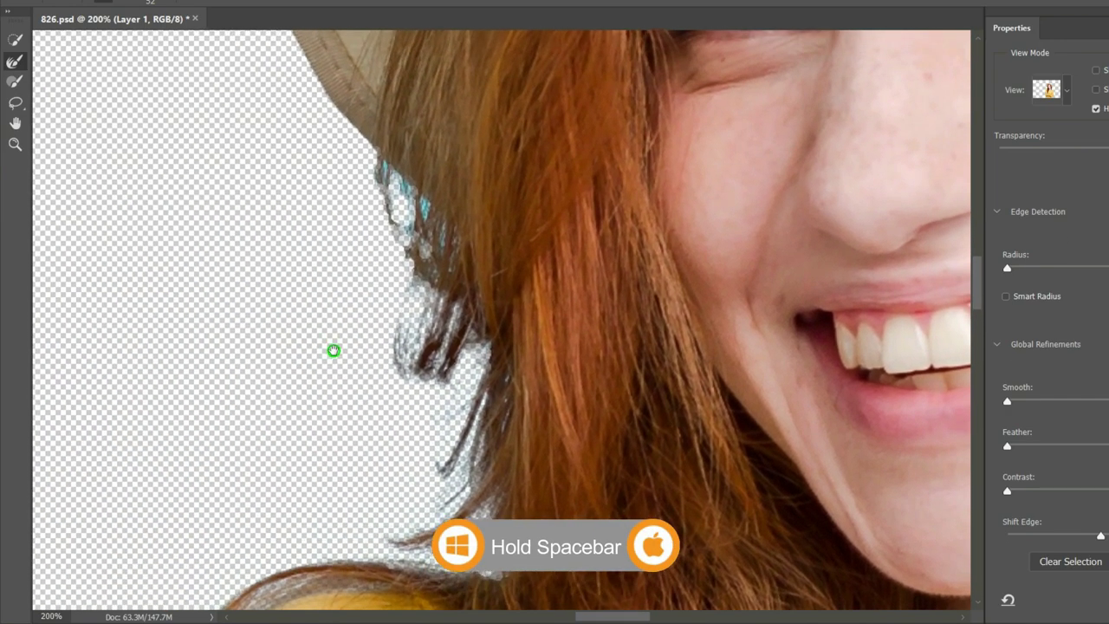
left_click_drag(416, 250, 477, 347)
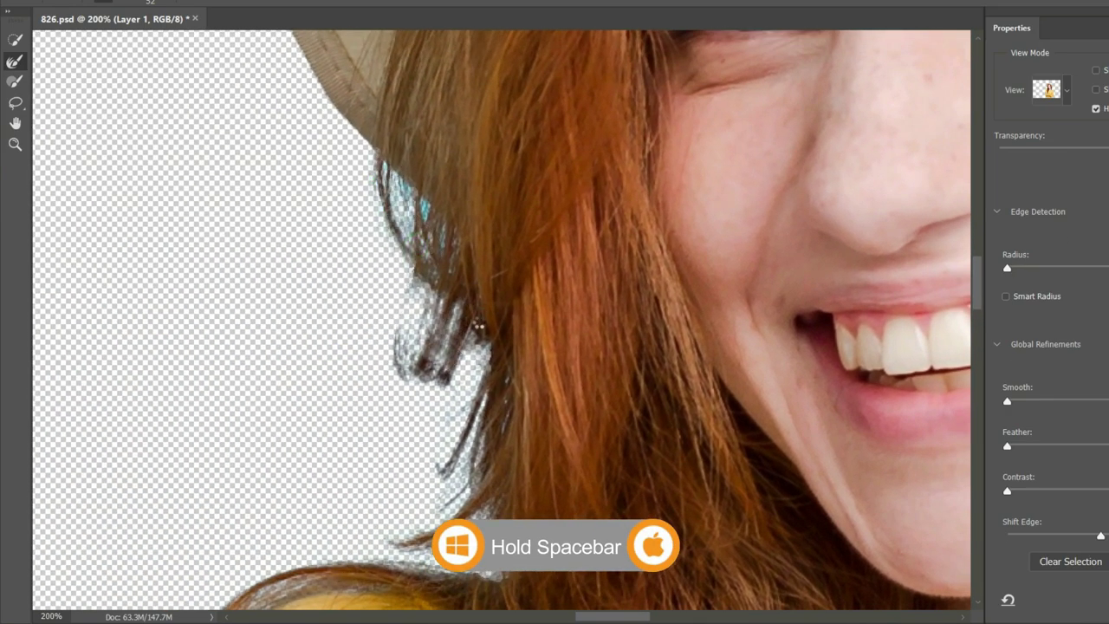
left_click_drag(440, 235, 391, 194)
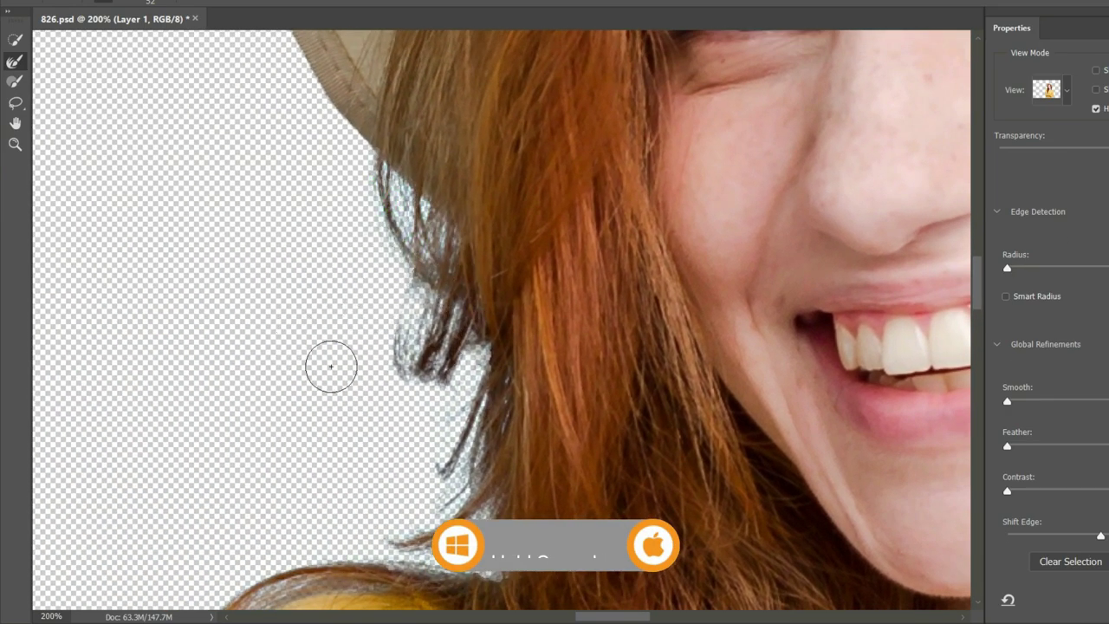
left_click_drag(476, 370, 472, 432)
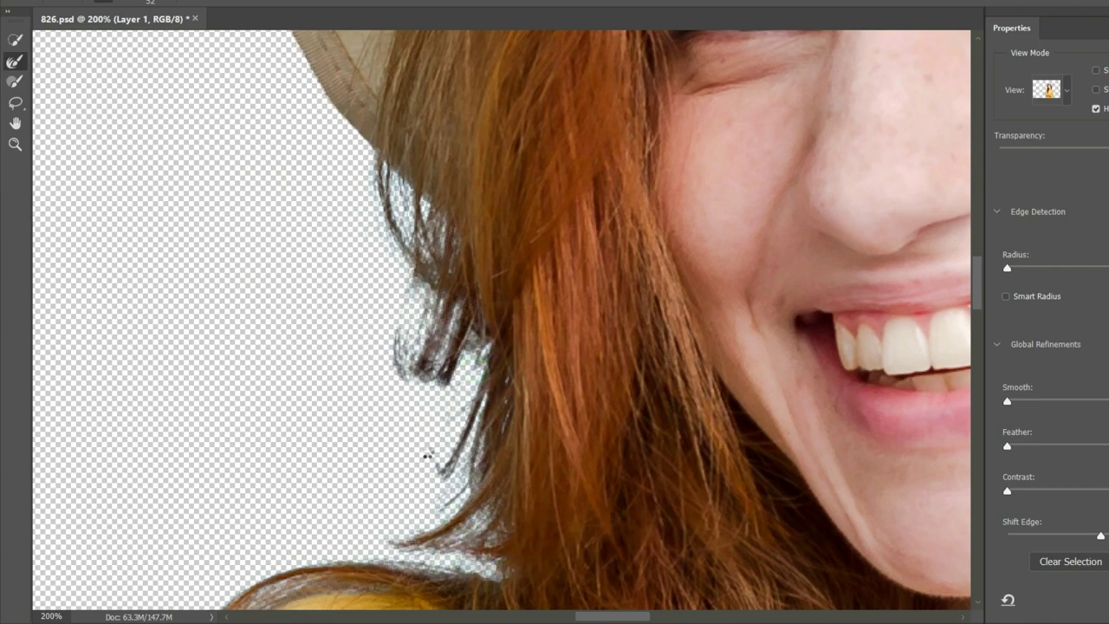
left_click_drag(371, 359, 378, 358)
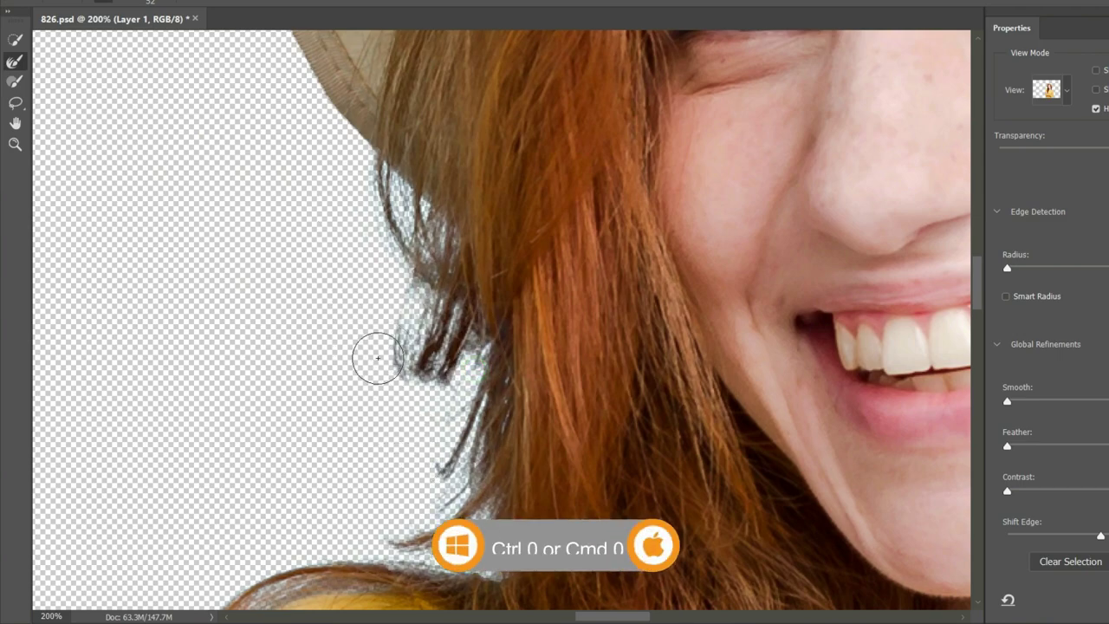
Output the refined selection as a layer mask on Layer 1 and zoom in to inspect the hair edges.
key("ctrl+0")
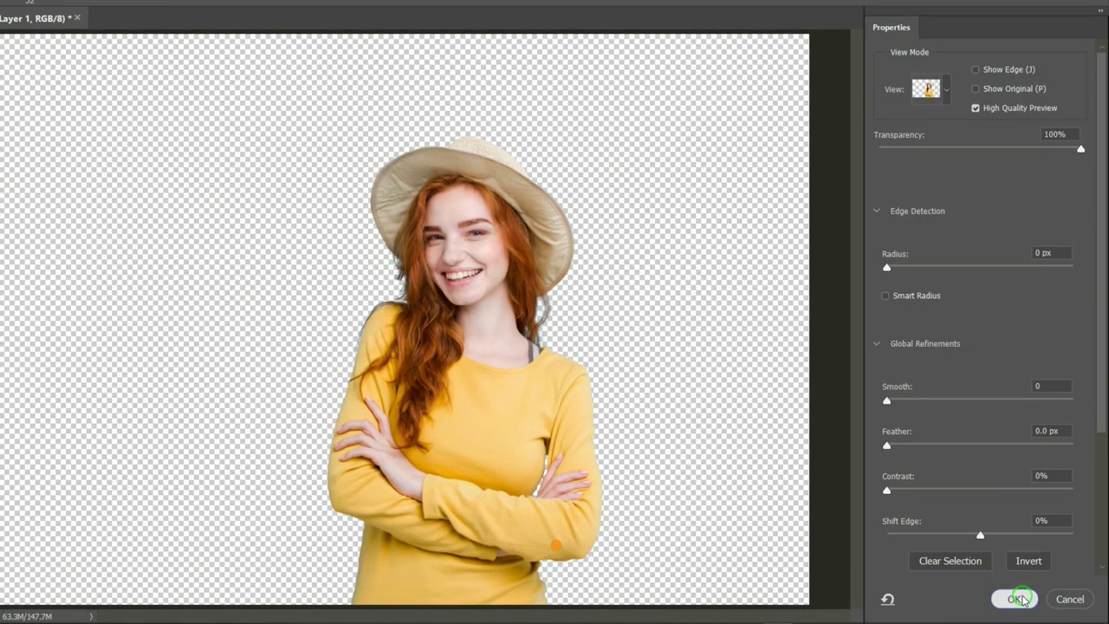
left_click(1044, 597)
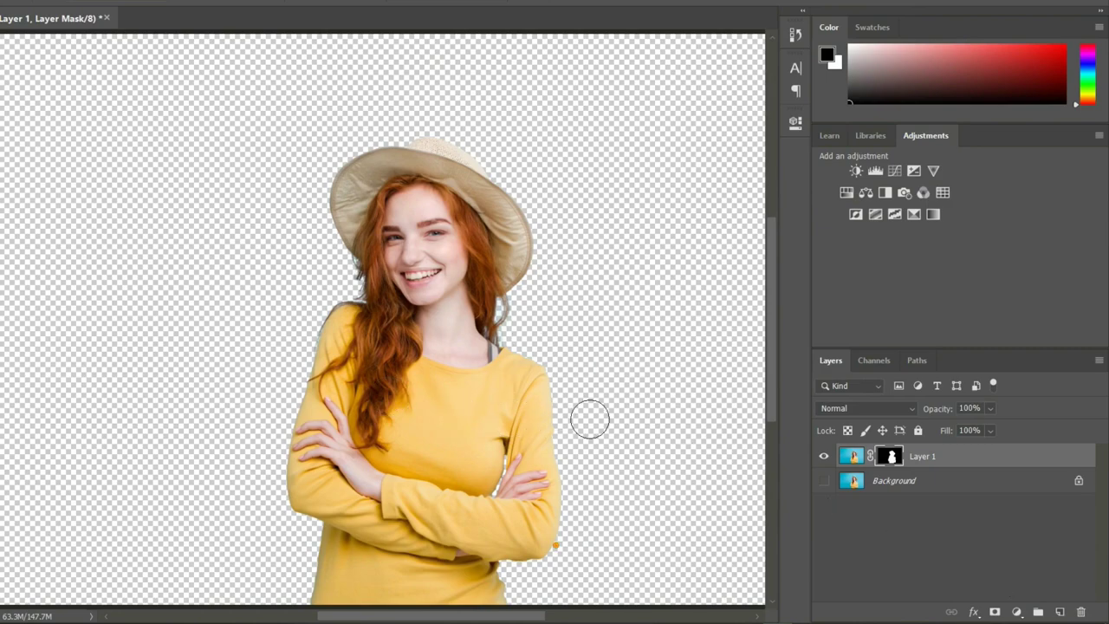
key("ctrl+plus")
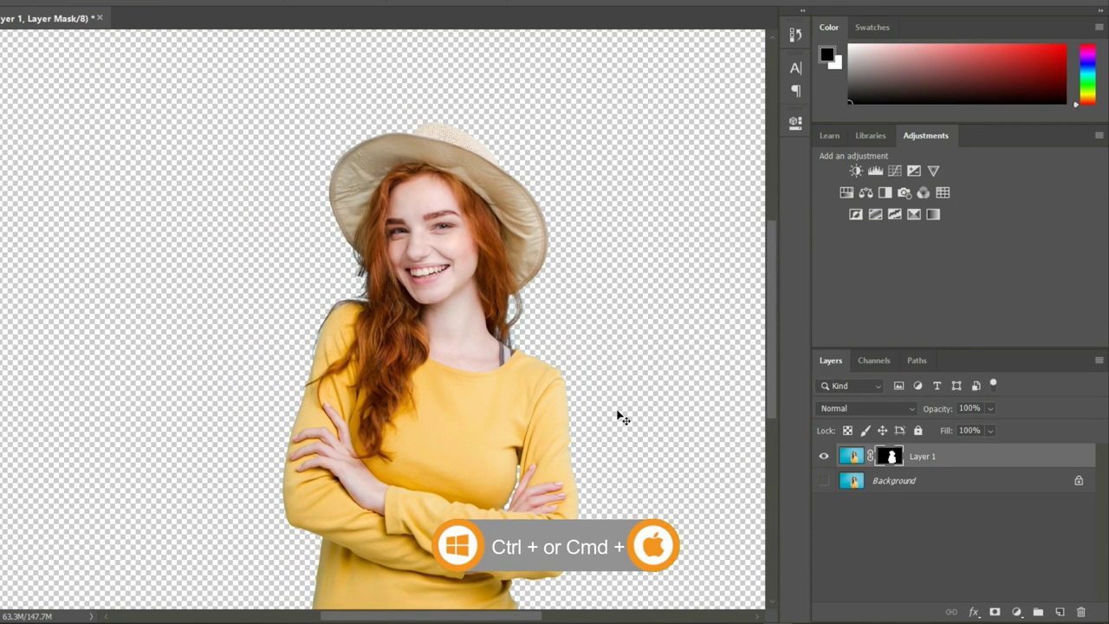
key("ctrl+plus")
key("ctrl+plus")
key("ctrl+plus")
key("ctrl+plus")
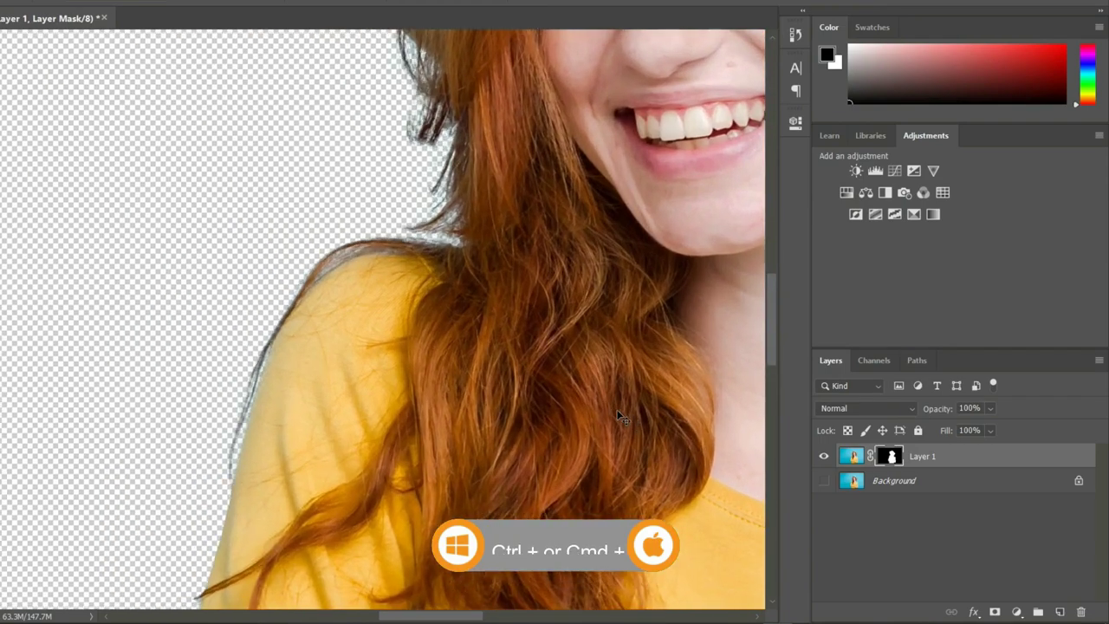
key("ctrl+plus")
left_click_drag(594, 252, 212, 256)
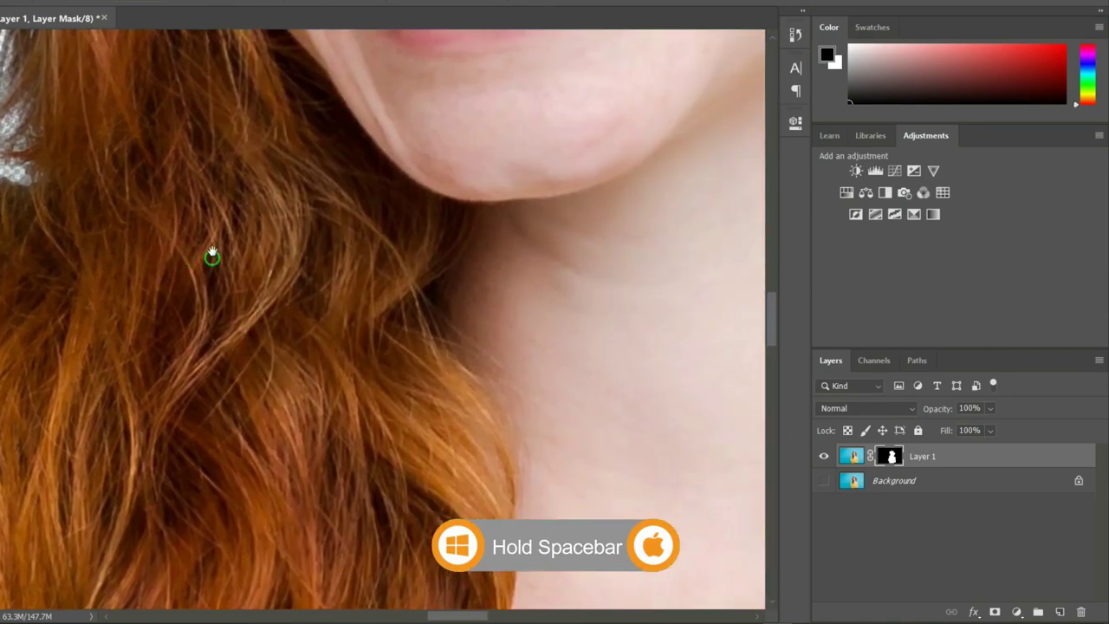
mouse_move(745, 312)
left_mouse_down()
mouse_move(330, 314)
mouse_move(164, 268)
left_mouse_up()
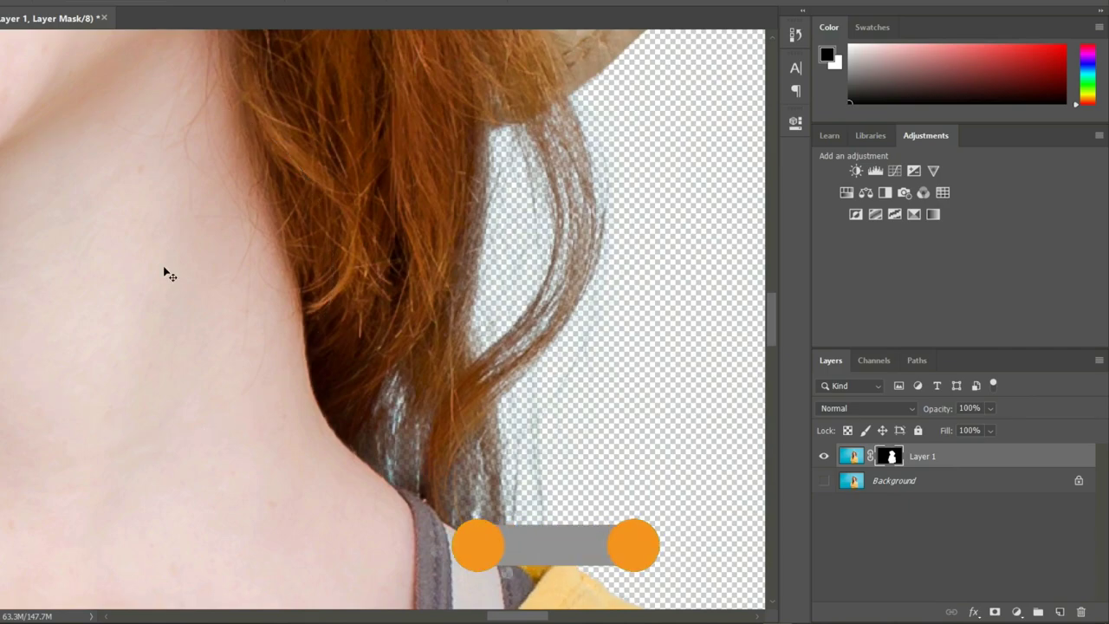
key("ctrl+0")
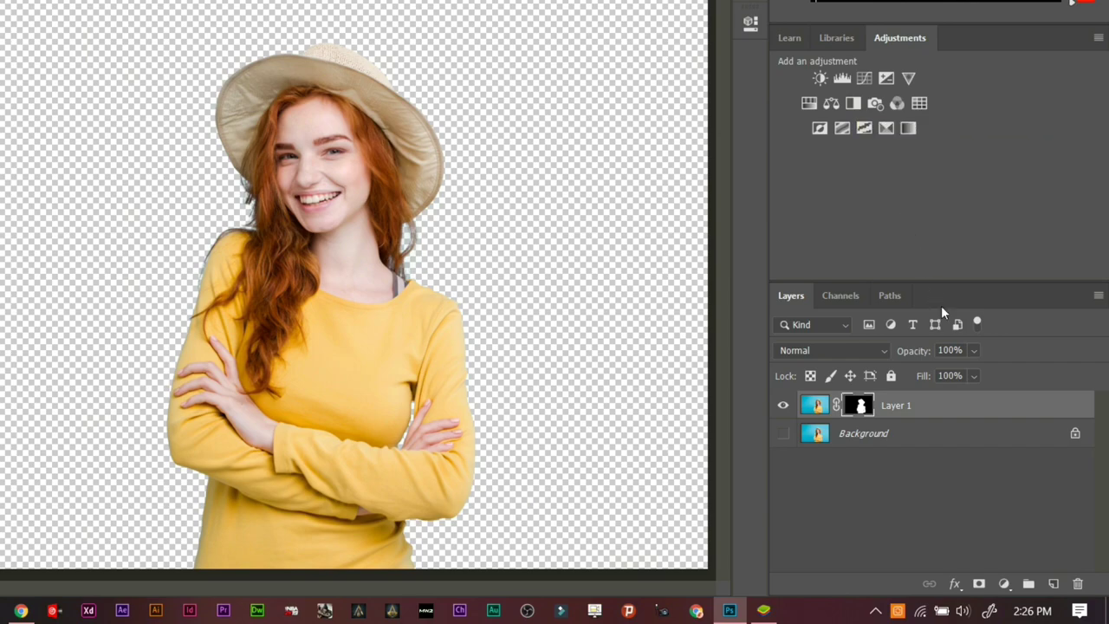
Add a Black & White 1 adjustment layer above Layer 1 to make the woman greyscale.
left_click(1004, 585)
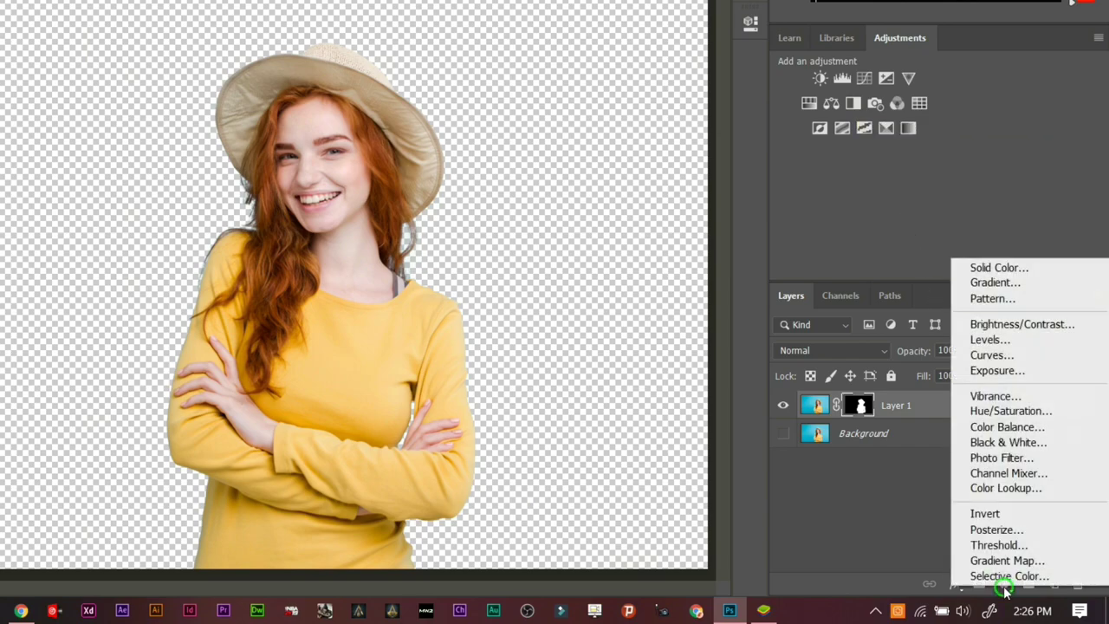
left_click(1010, 443)
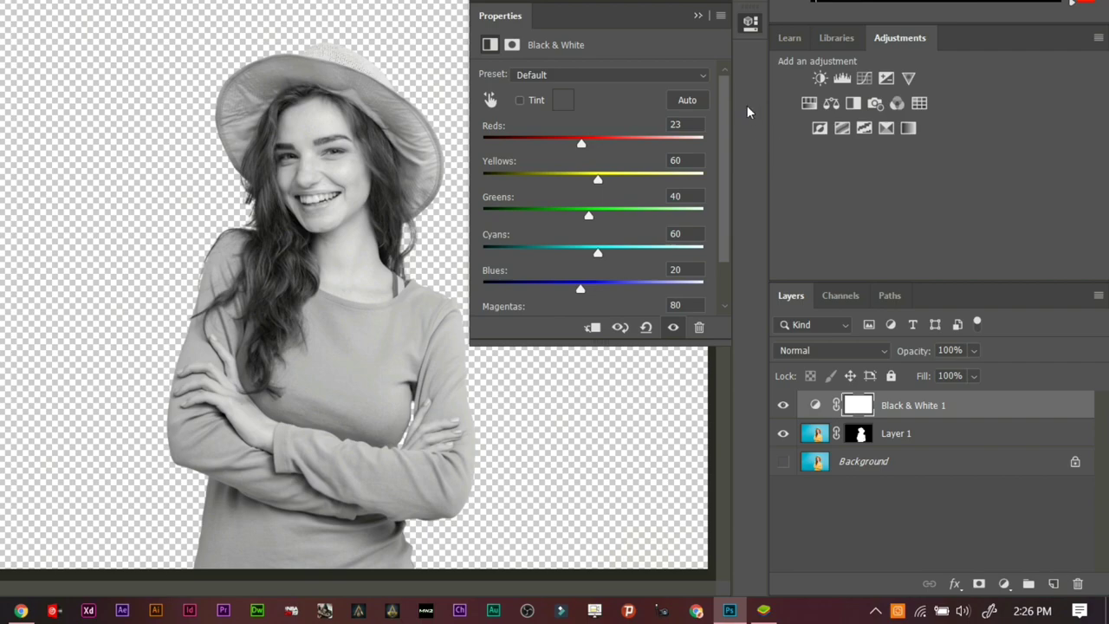
left_click(745, 23)
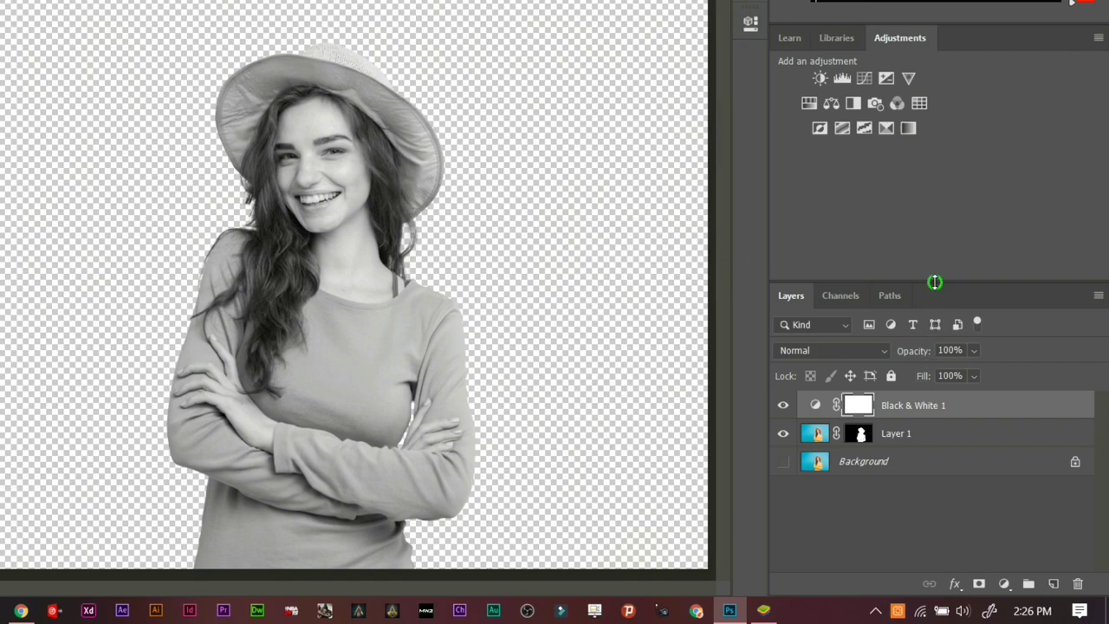
left_click_drag(935, 282, 929, 145)
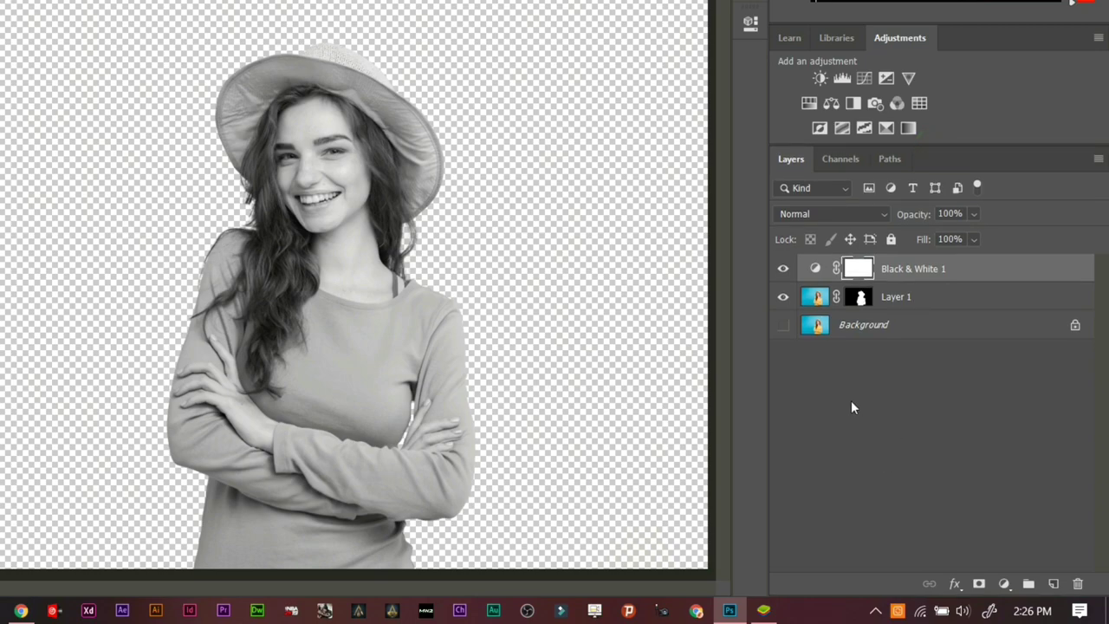
left_click(821, 304)
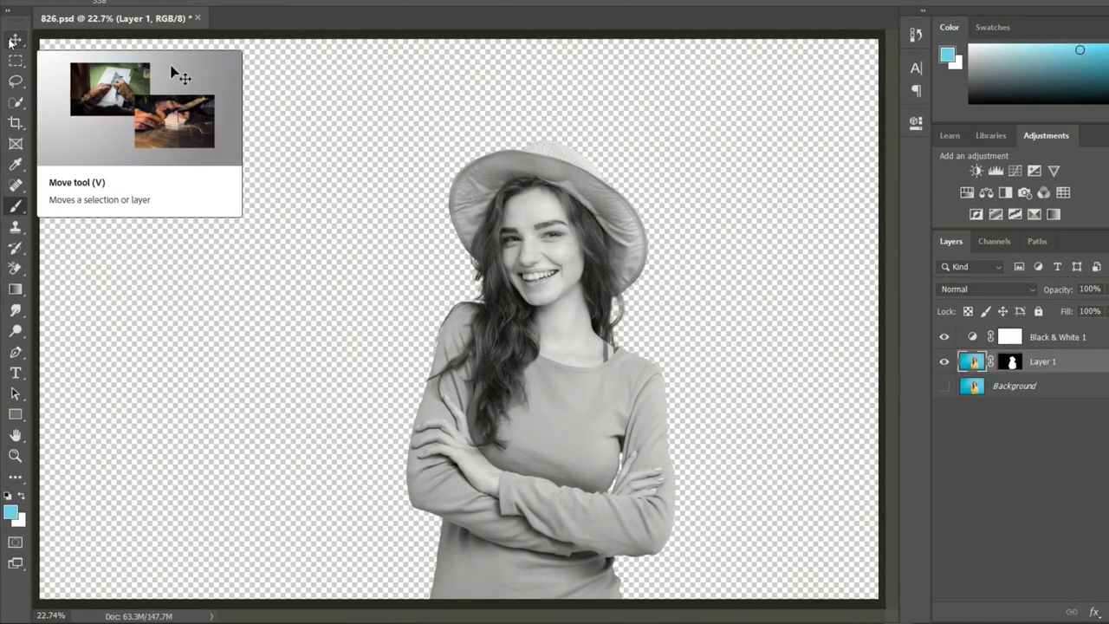
Move the woman toward the left of the canvas and scale her up slightly with Free Transform.
left_click(11, 41)
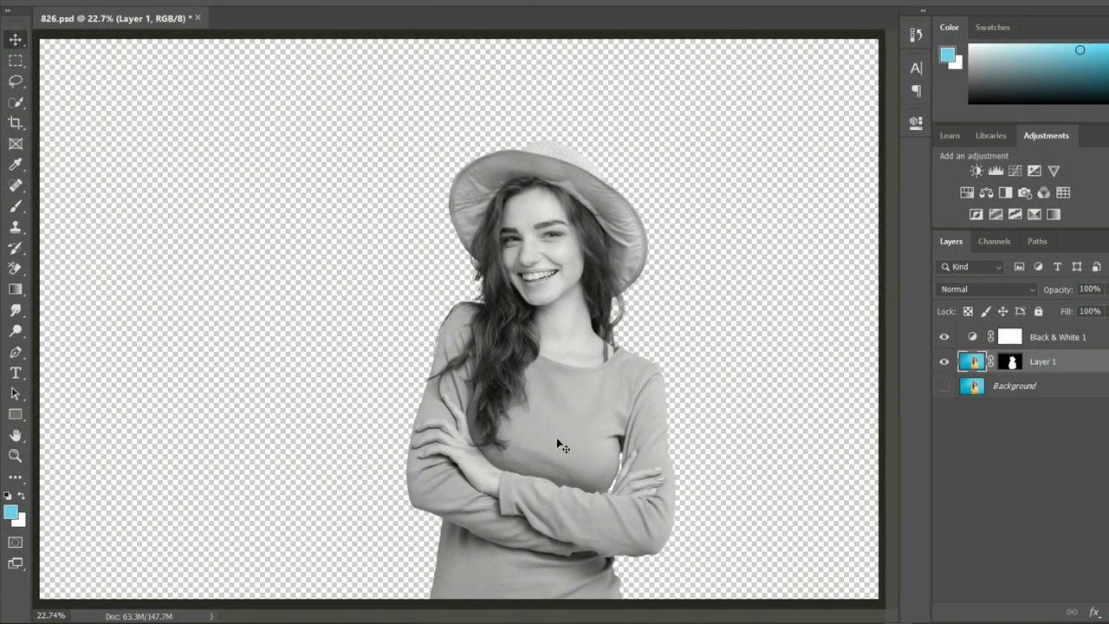
left_click_drag(602, 446, 394, 439)
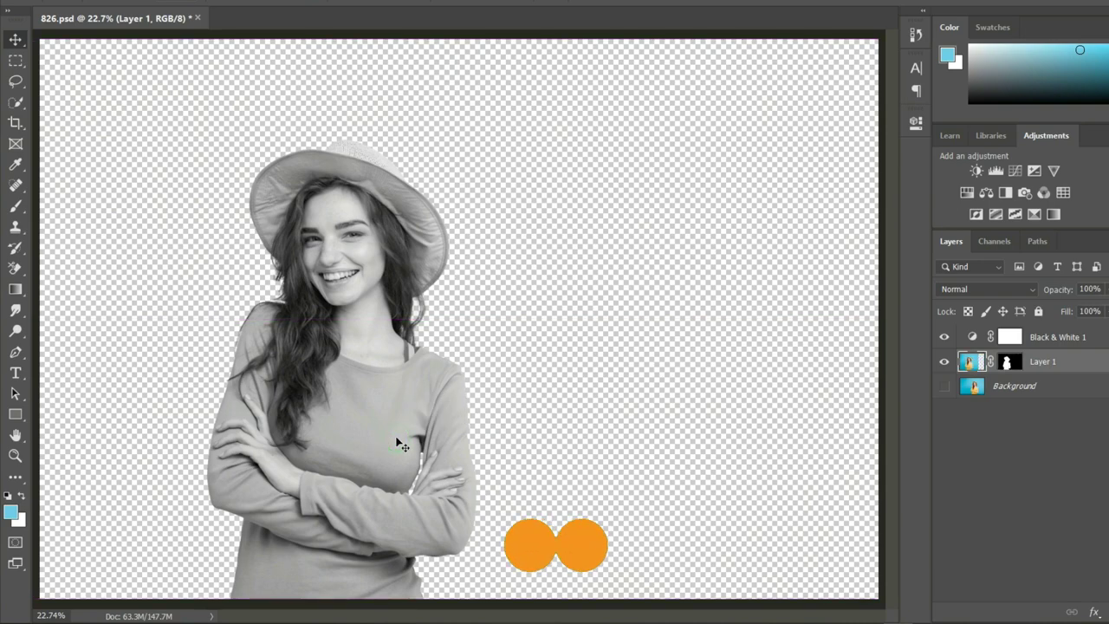
key("ctrl+t")
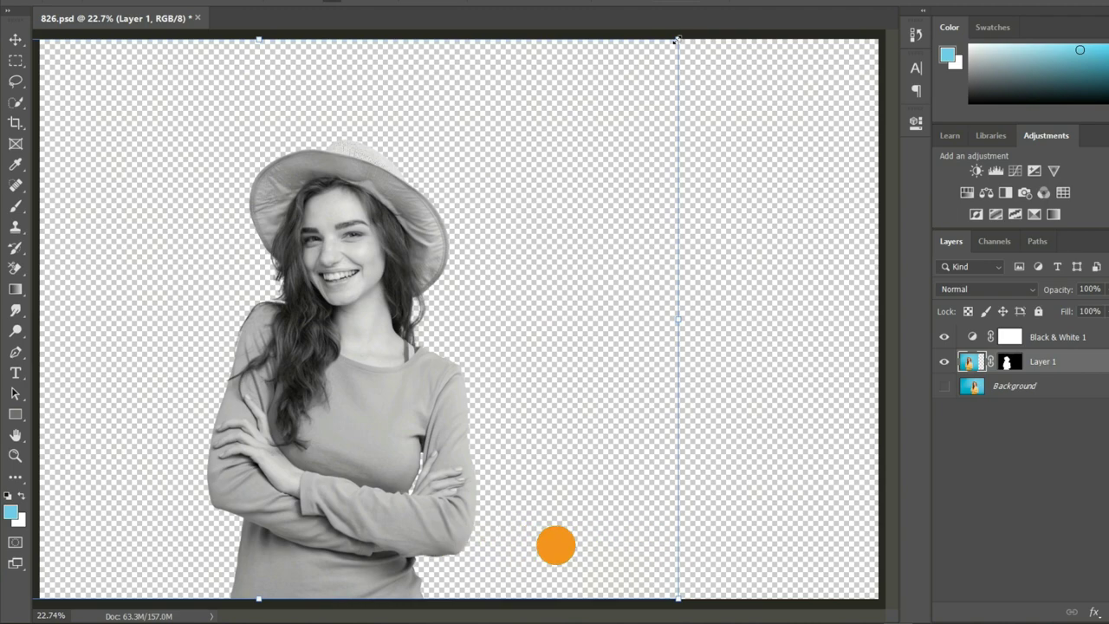
left_click_drag(679, 39, 811, 25)
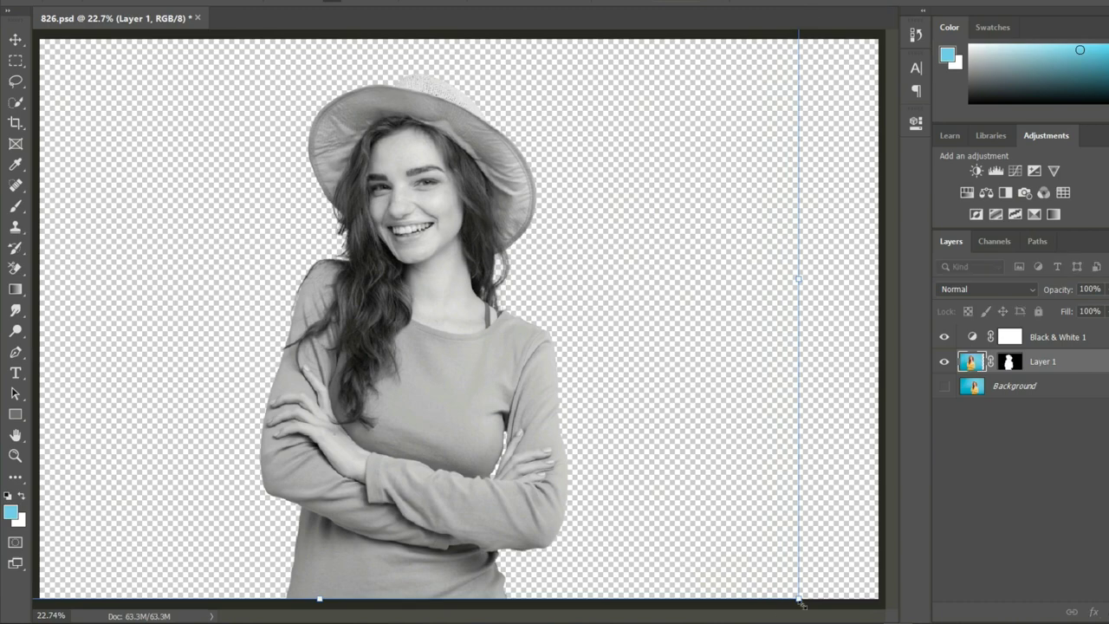
mouse_move(799, 598)
left_mouse_down()
mouse_move(778, 607)
mouse_move(788, 612)
mouse_move(798, 599)
left_mouse_up()
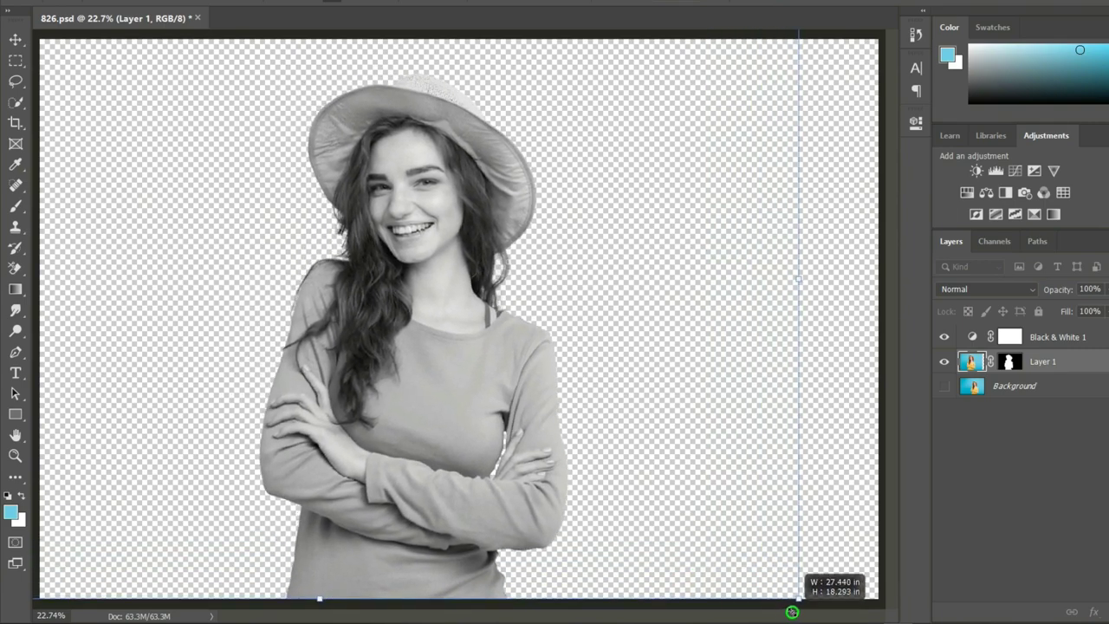
left_click_drag(542, 496, 500, 496)
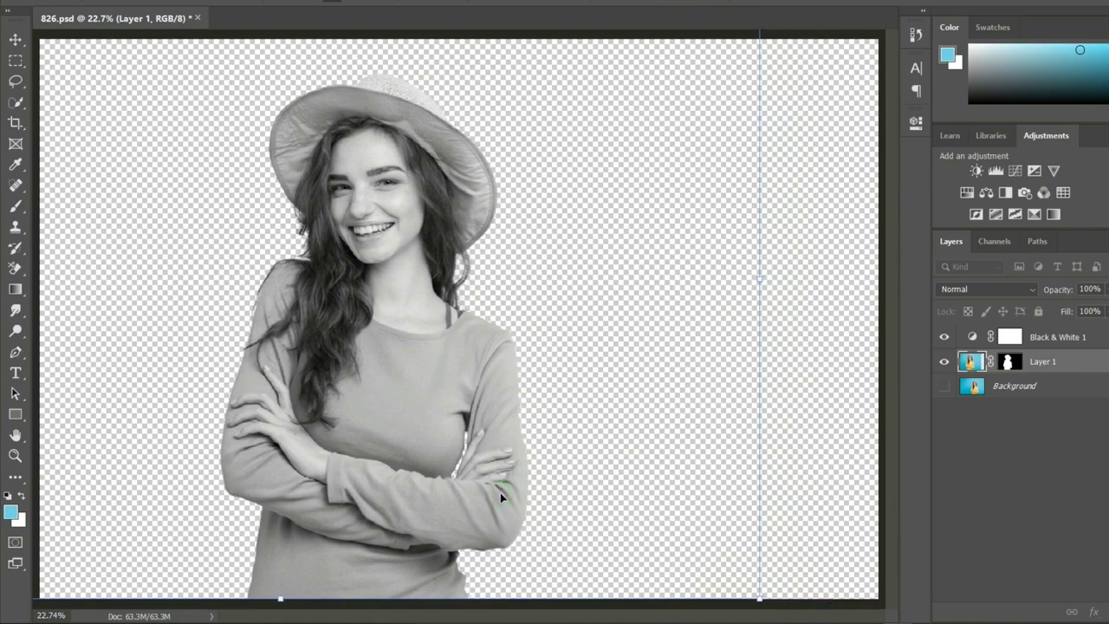
key("Return")
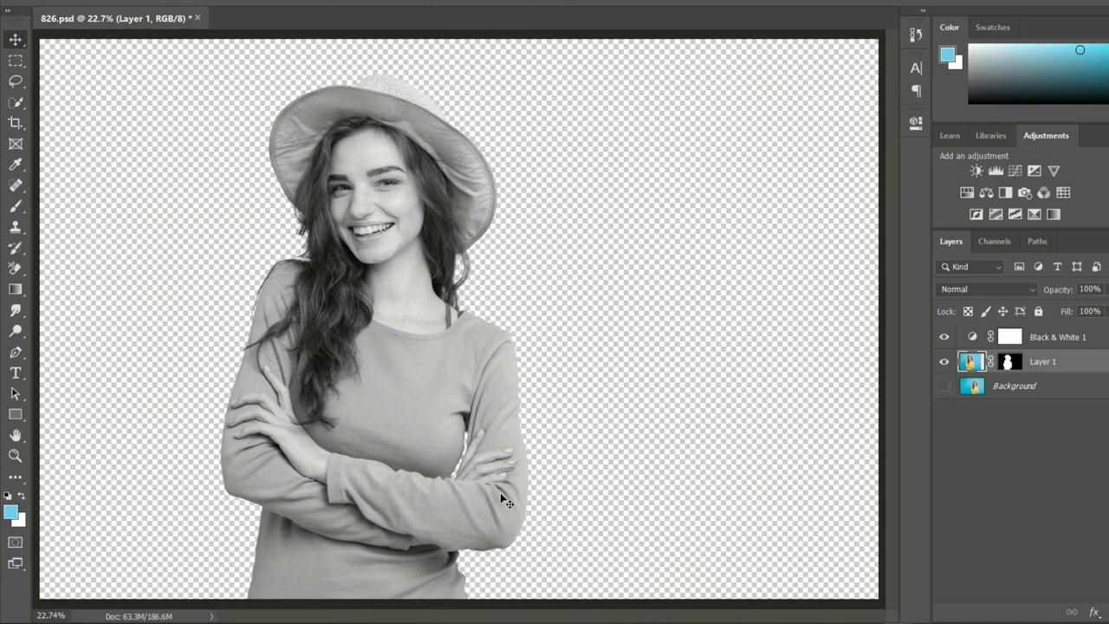
mouse_move(501, 499)
left_mouse_down()
mouse_move(473, 502)
mouse_move(479, 492)
left_mouse_up()
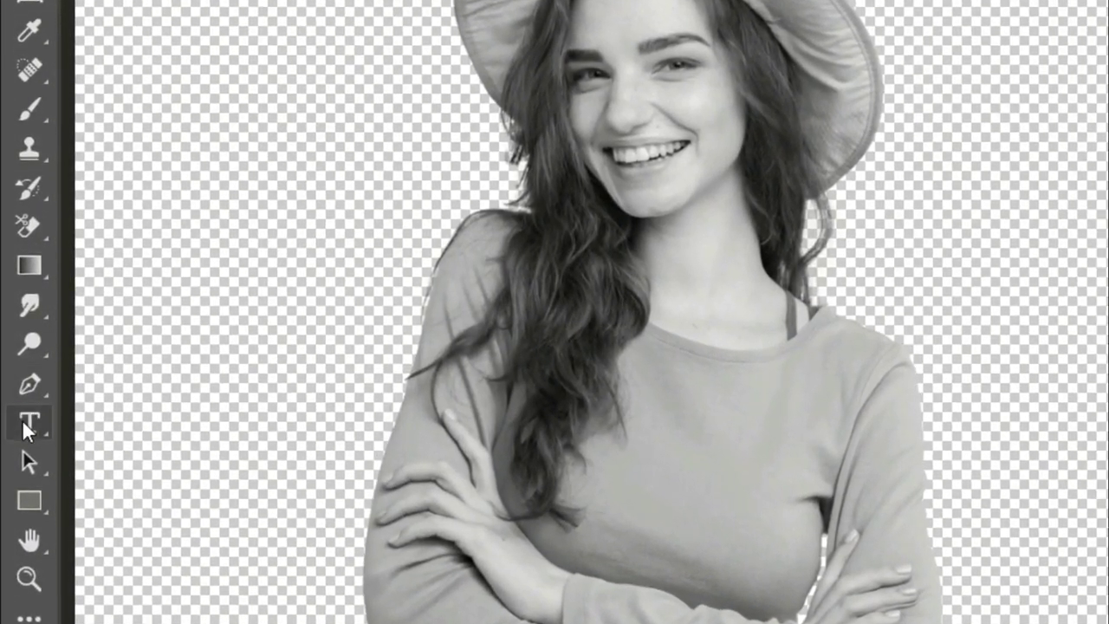
Add the two-line text 'DOUBLE EXPOSURE' to the right of the face and commit it.
left_click(26, 425)
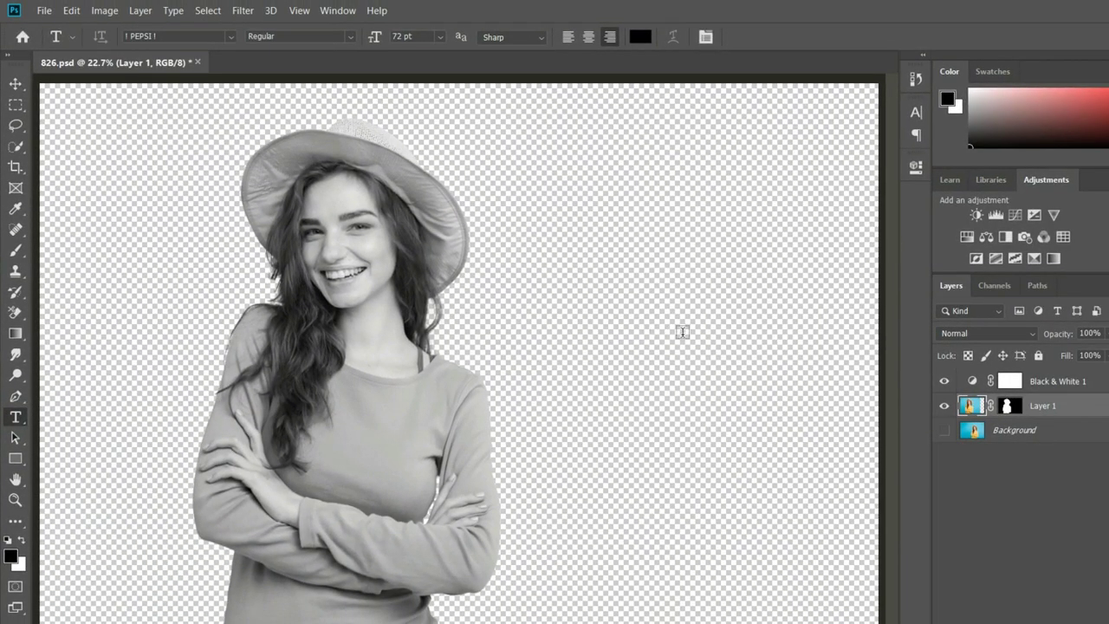
left_click(717, 300)
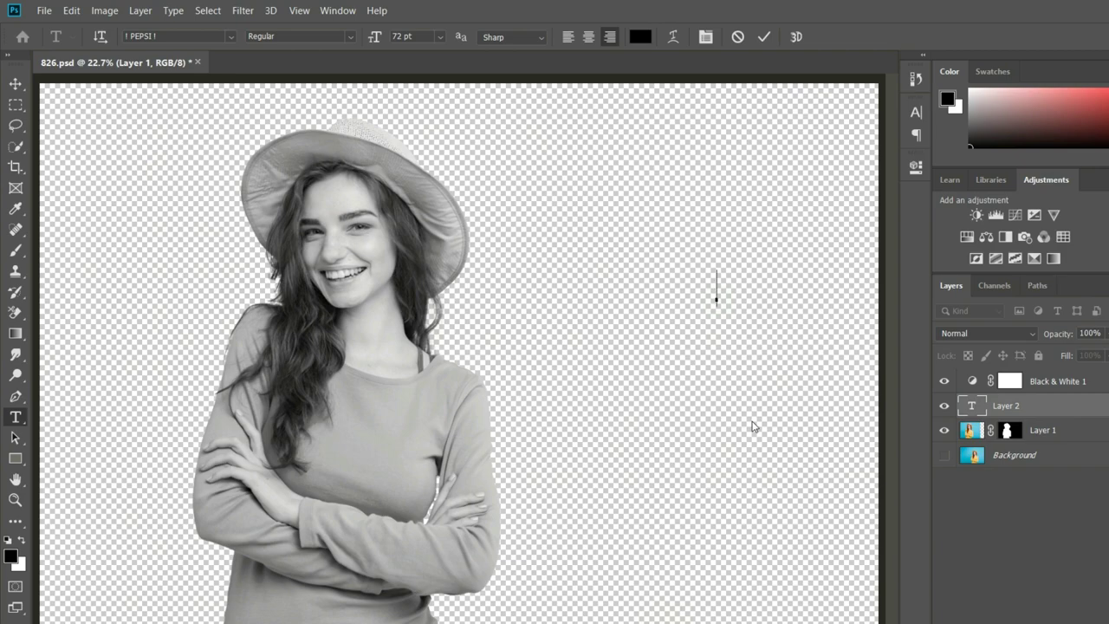
type("DOUBLE.")
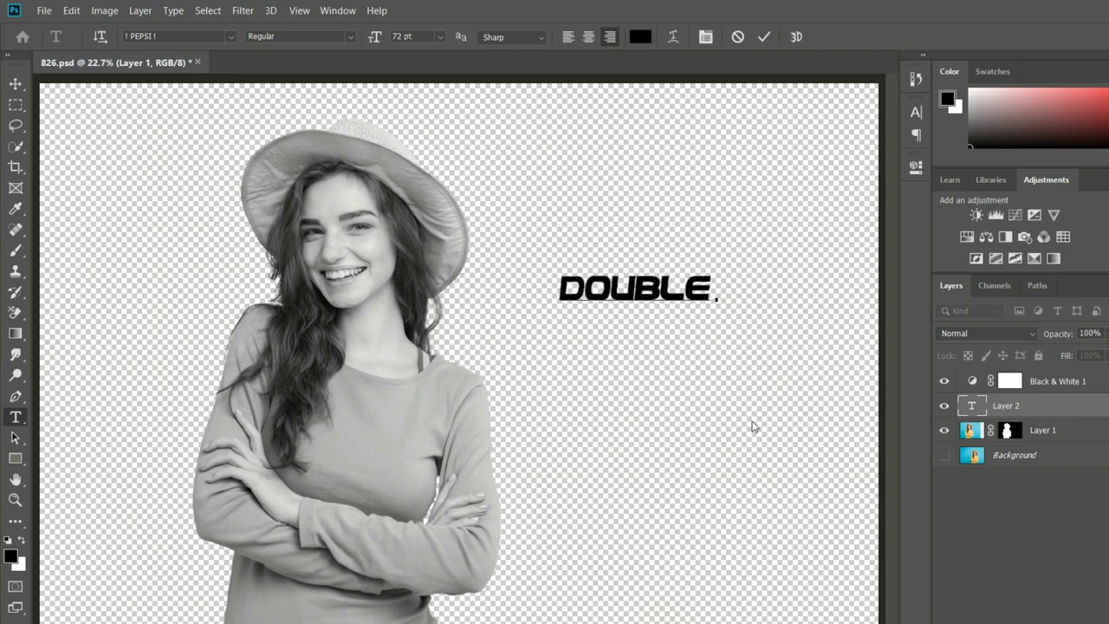
key("BackSpace")
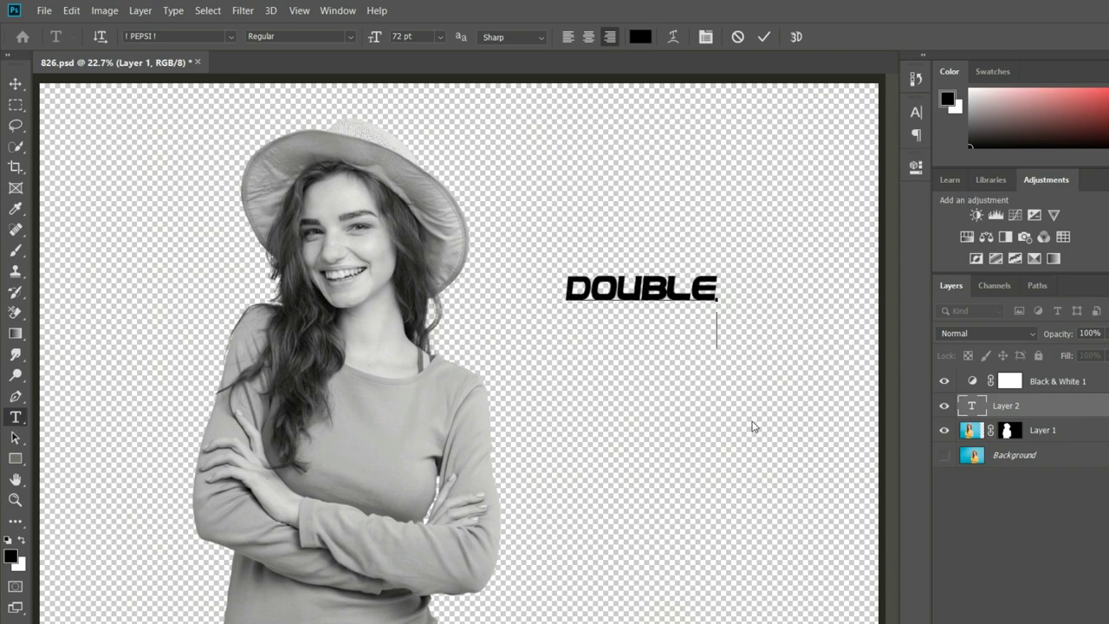
type("EXPO")
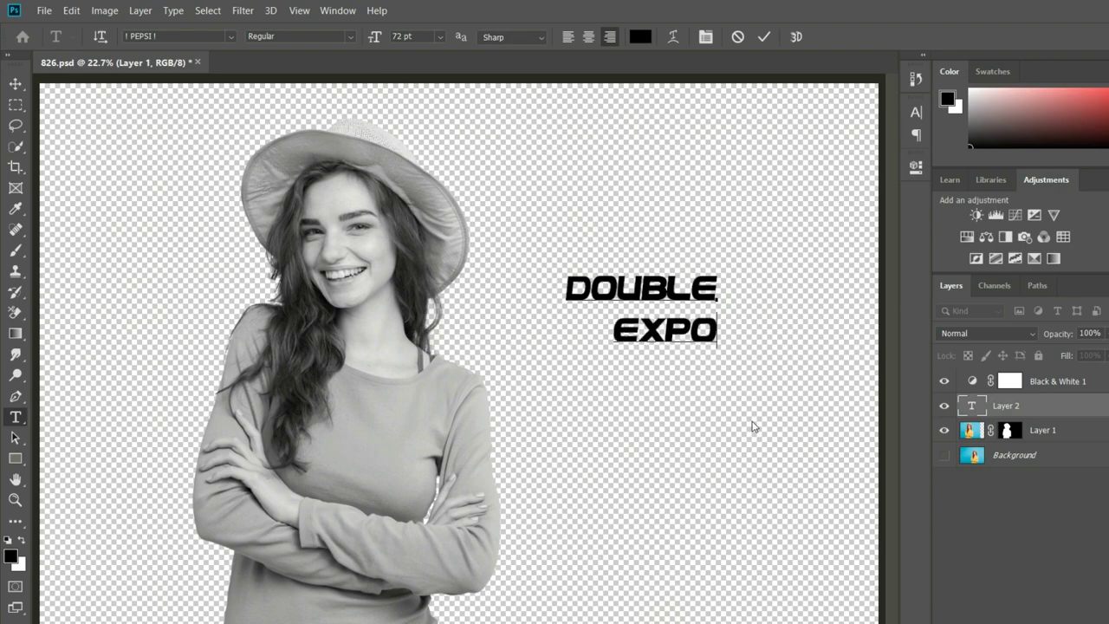
type("SURE")
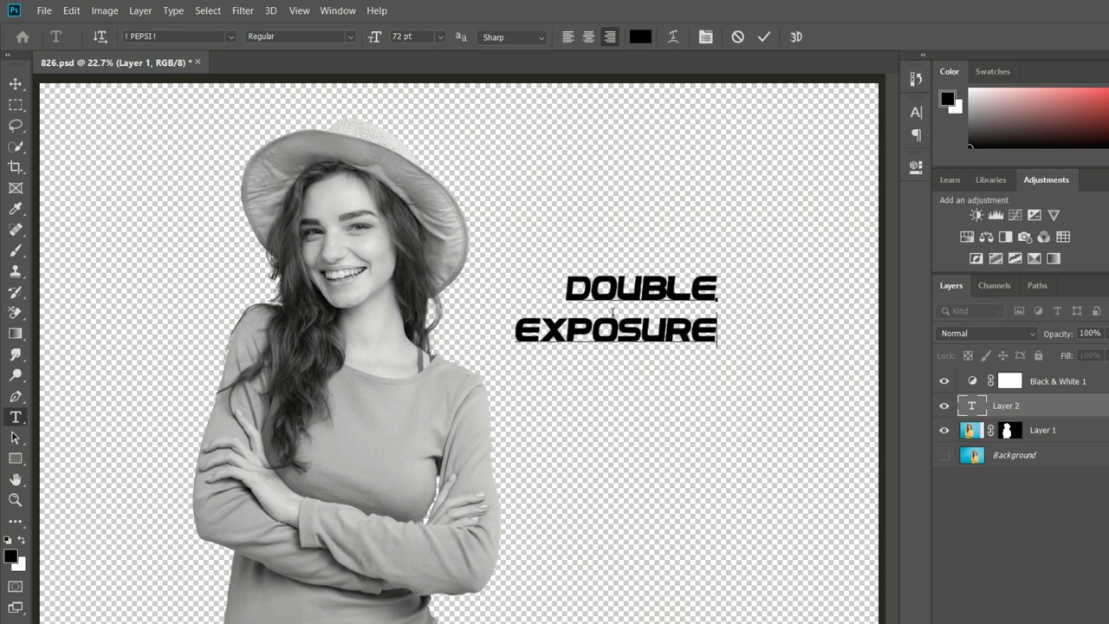
key("ctrl+Return")
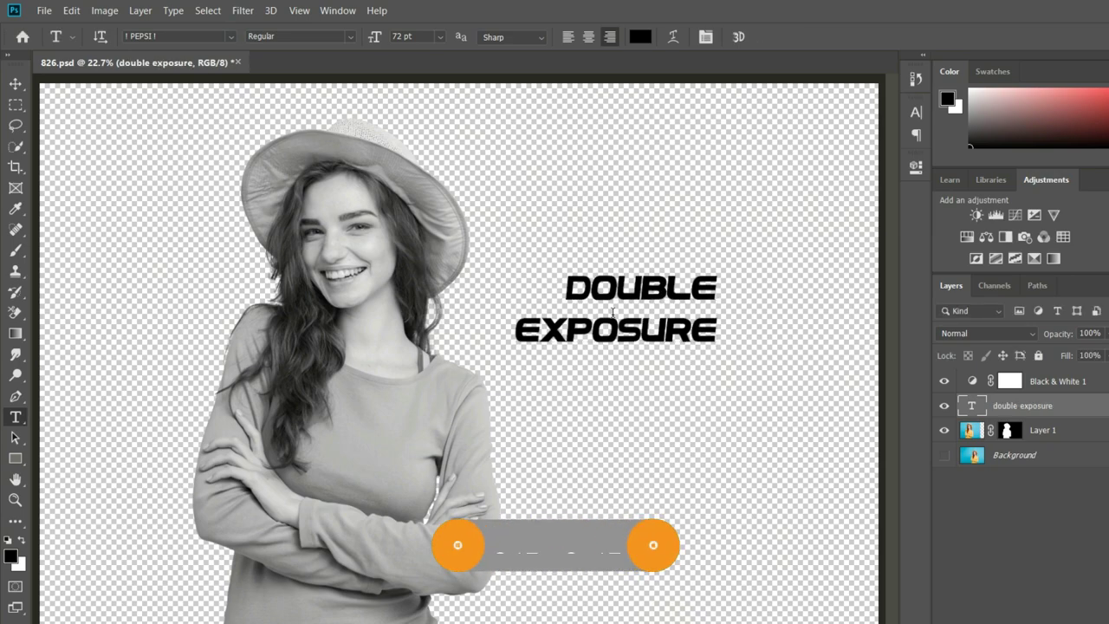
Scale the title to about 218% (157.19 pt) and move it down over the crossed arms.
key("ctrl+t")
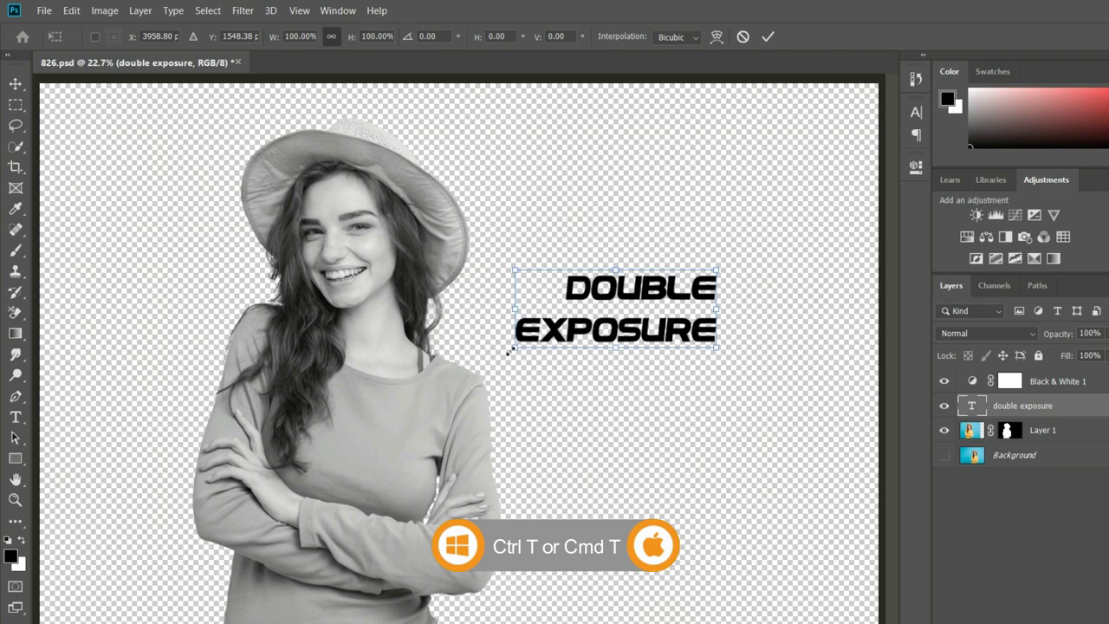
left_click_drag(509, 351, 351, 511)
mouse_move(494, 401)
left_mouse_down()
mouse_move(515, 492)
mouse_move(498, 512)
left_mouse_up()
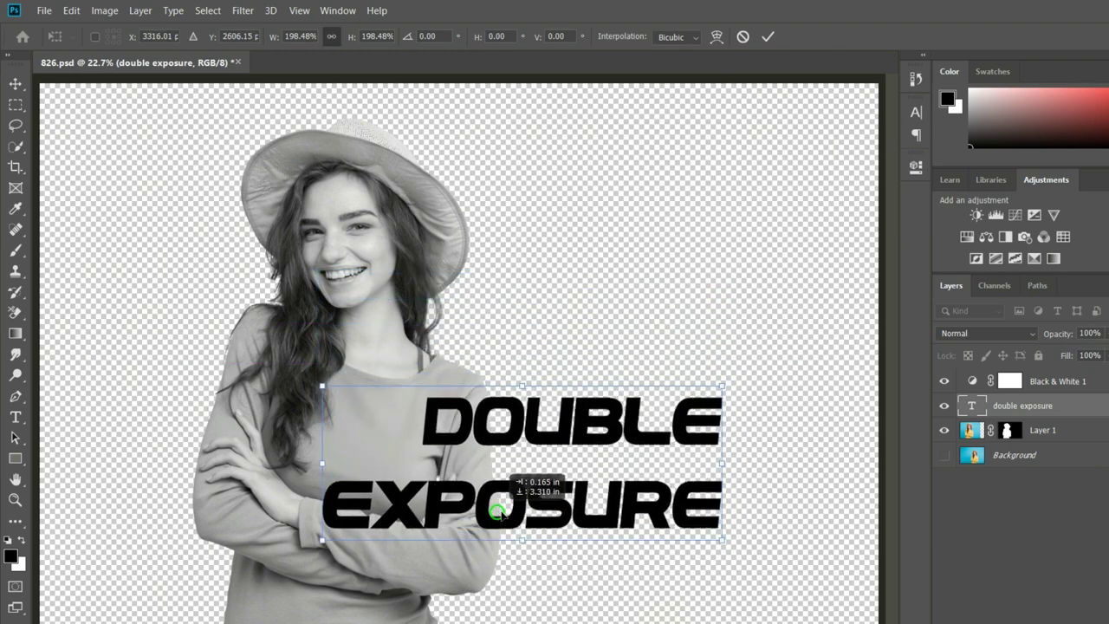
left_click_drag(722, 540, 771, 572)
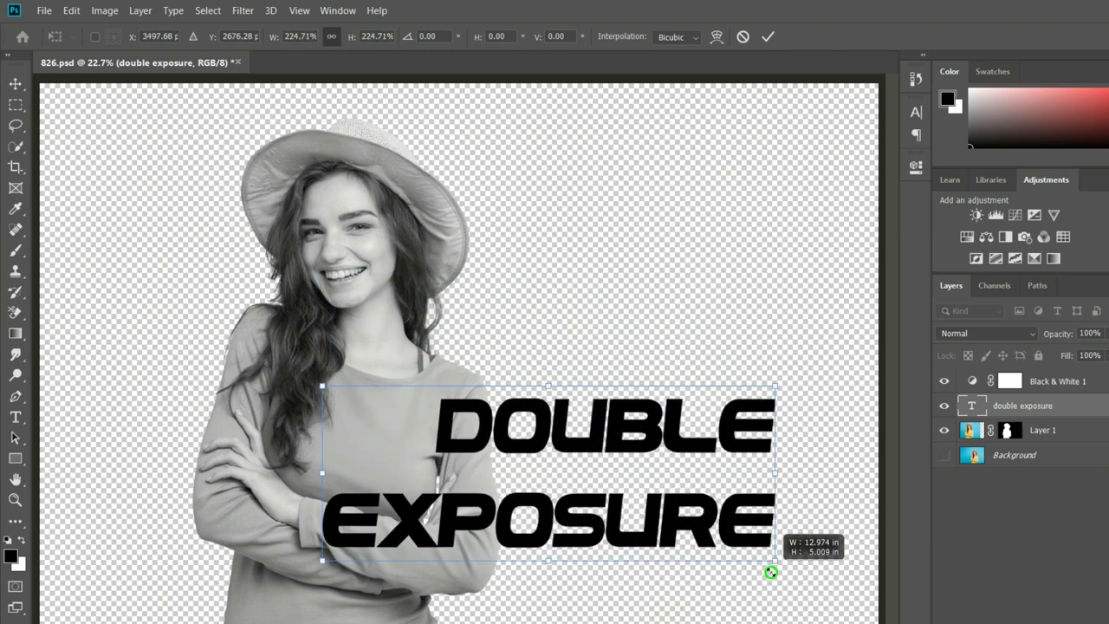
left_click_drag(710, 542, 679, 536)
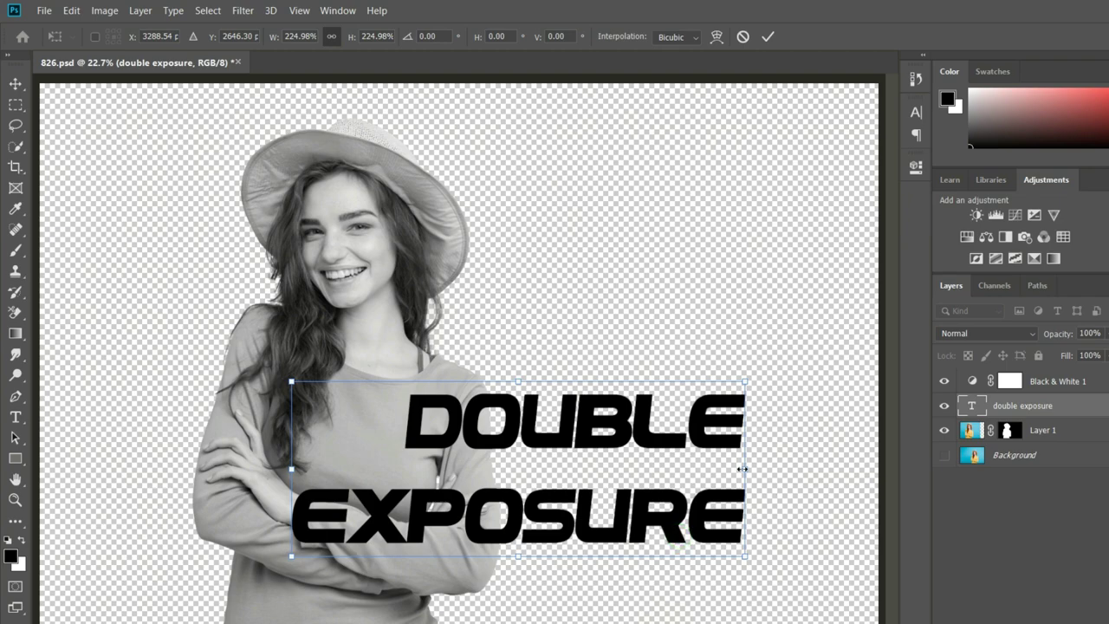
mouse_move(745, 469)
left_mouse_down()
mouse_move(765, 465)
mouse_move(732, 469)
left_mouse_up()
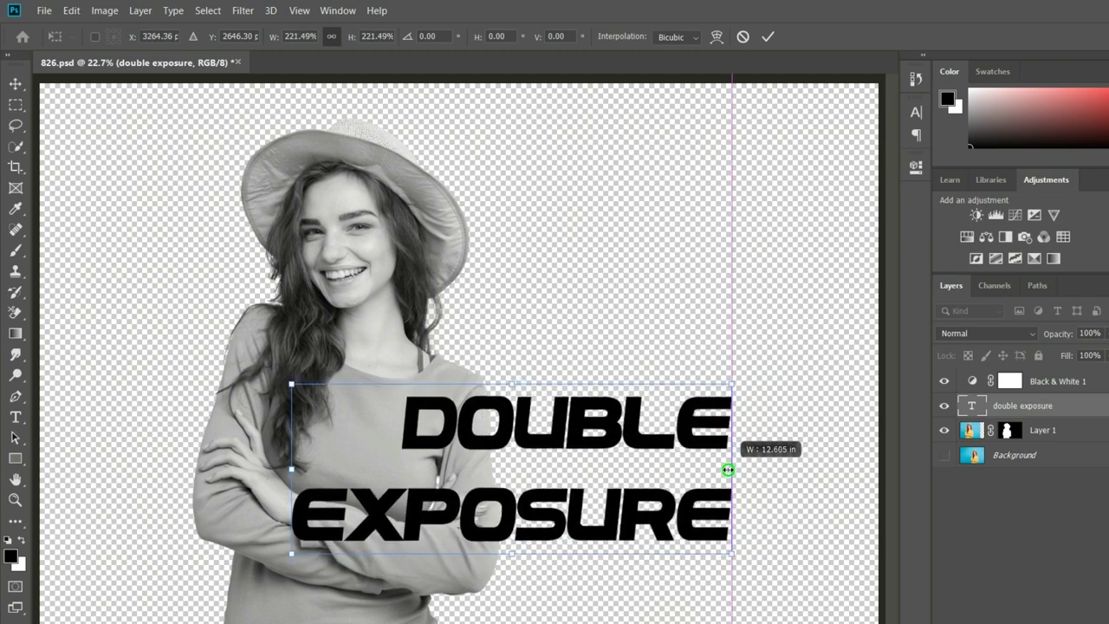
left_click_drag(661, 517, 671, 522)
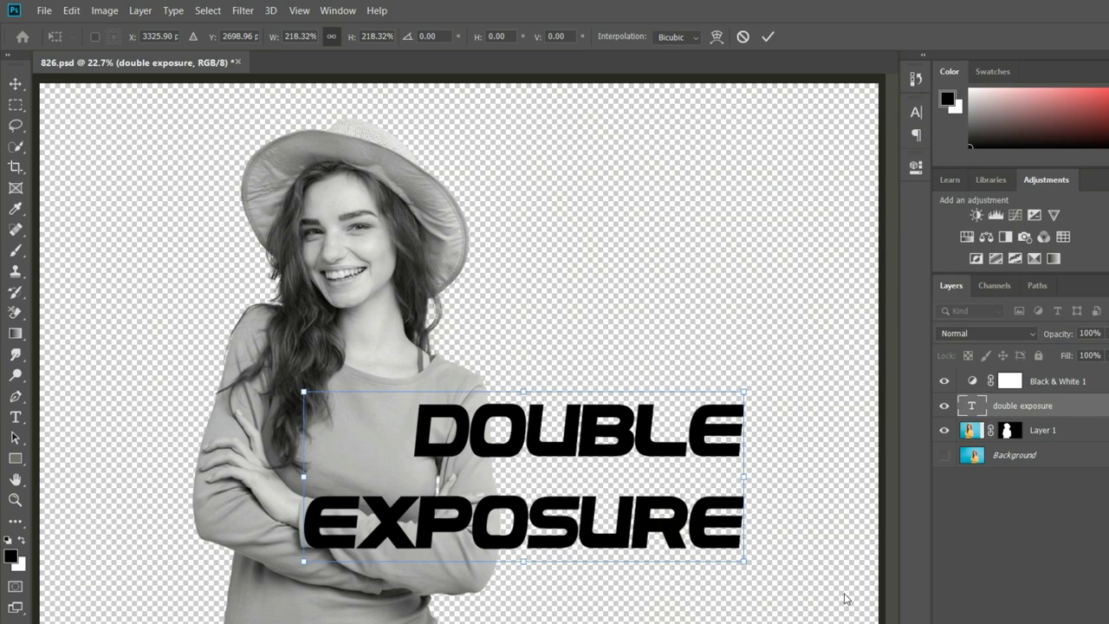
key("Return")
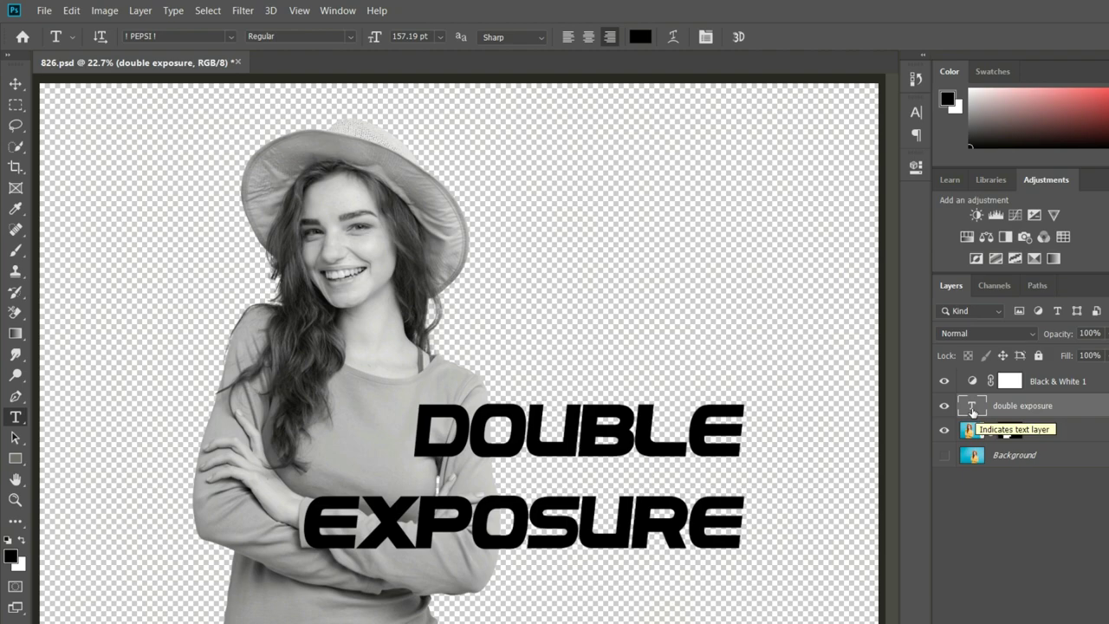
Change the DOUBLE EXPOSURE text colour to fefefe and commit the edit.
double_click(972, 411)
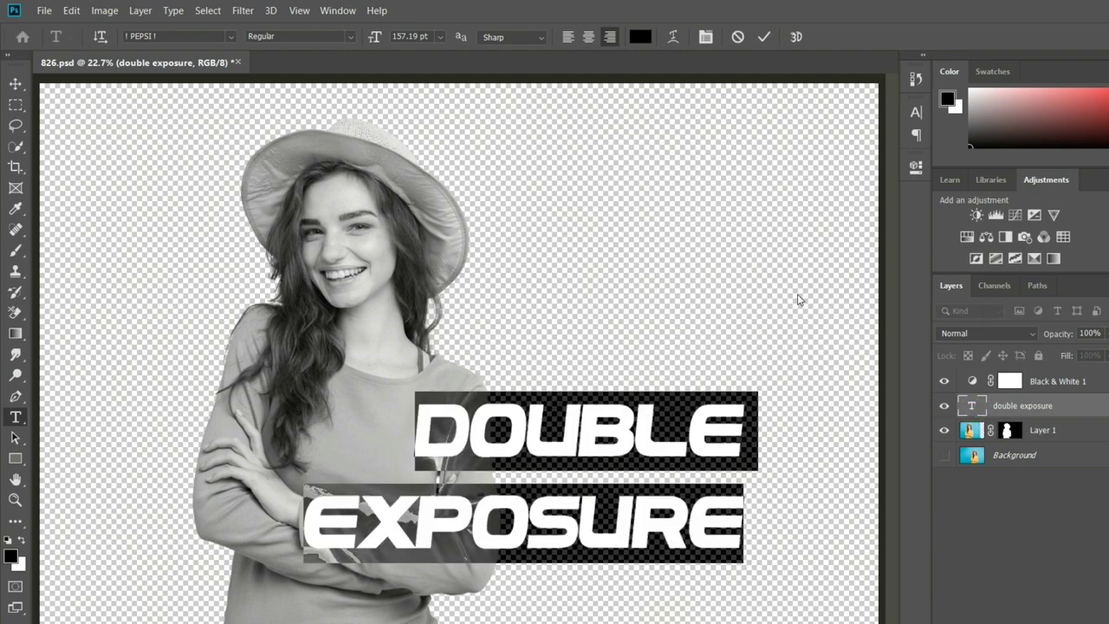
left_click(641, 37)
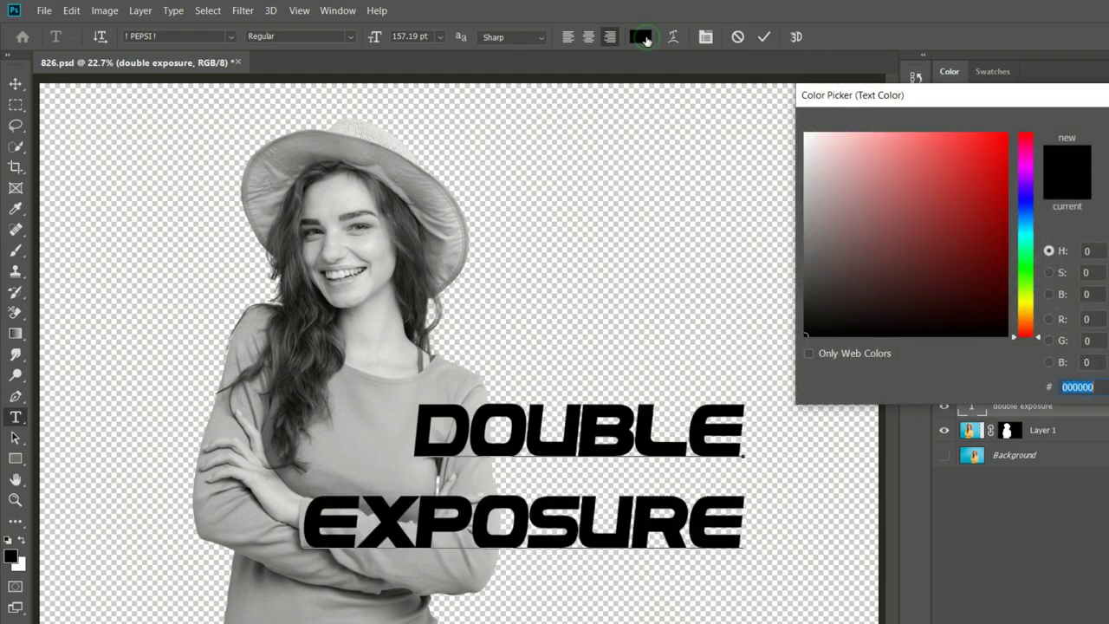
left_click_drag(812, 151, 805, 134)
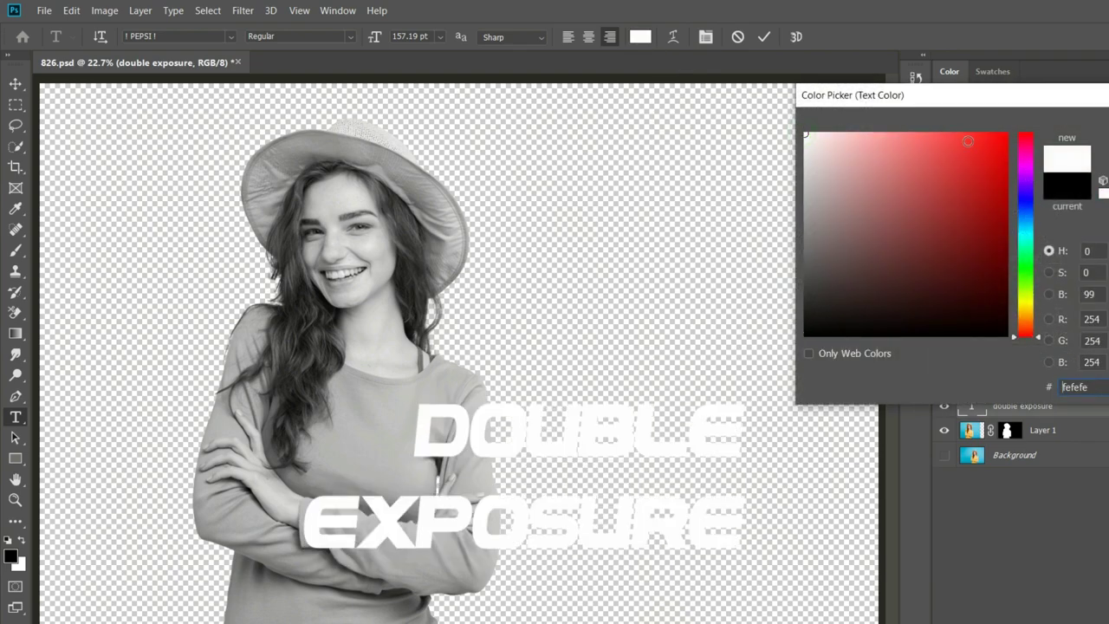
key("Return")
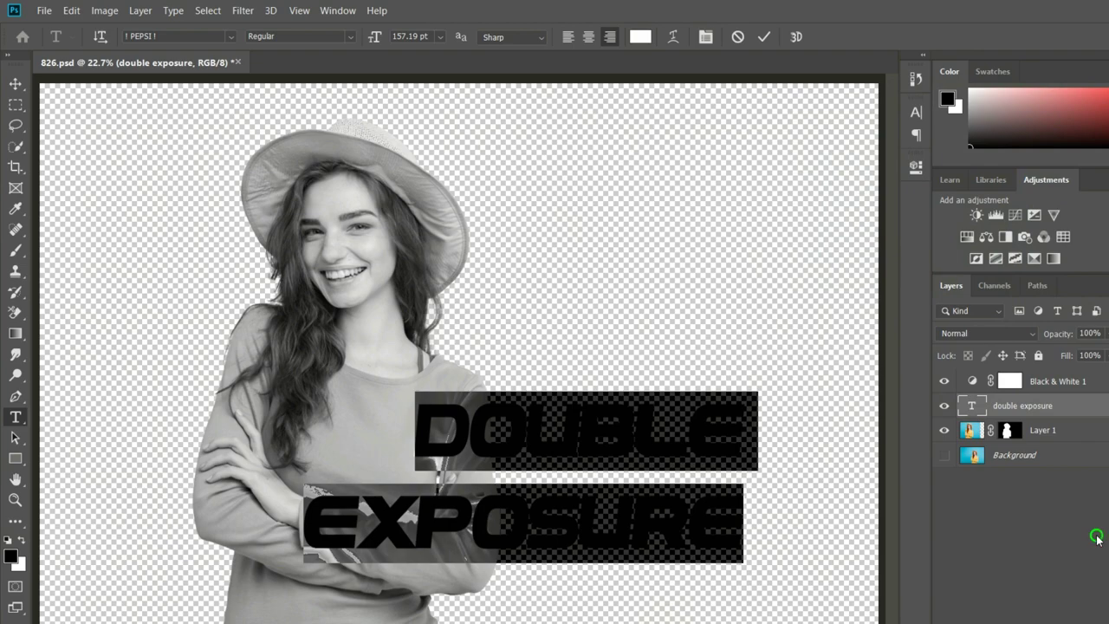
left_click(1097, 539)
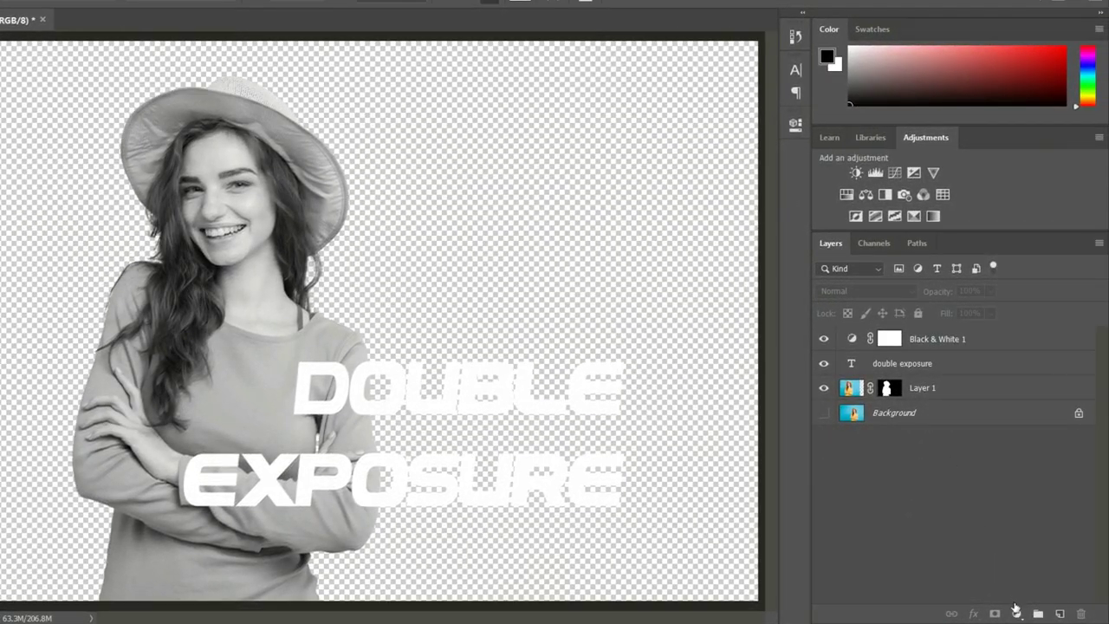
Add a black Solid Color fill layer and place it below Layer 1.
left_click(1017, 614)
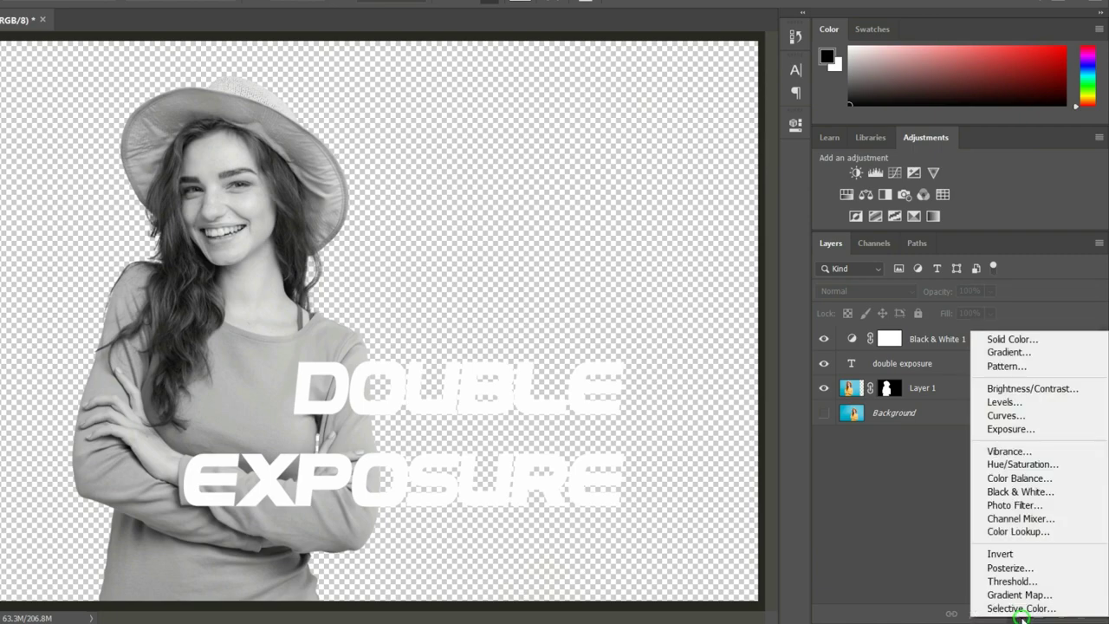
left_click(1010, 339)
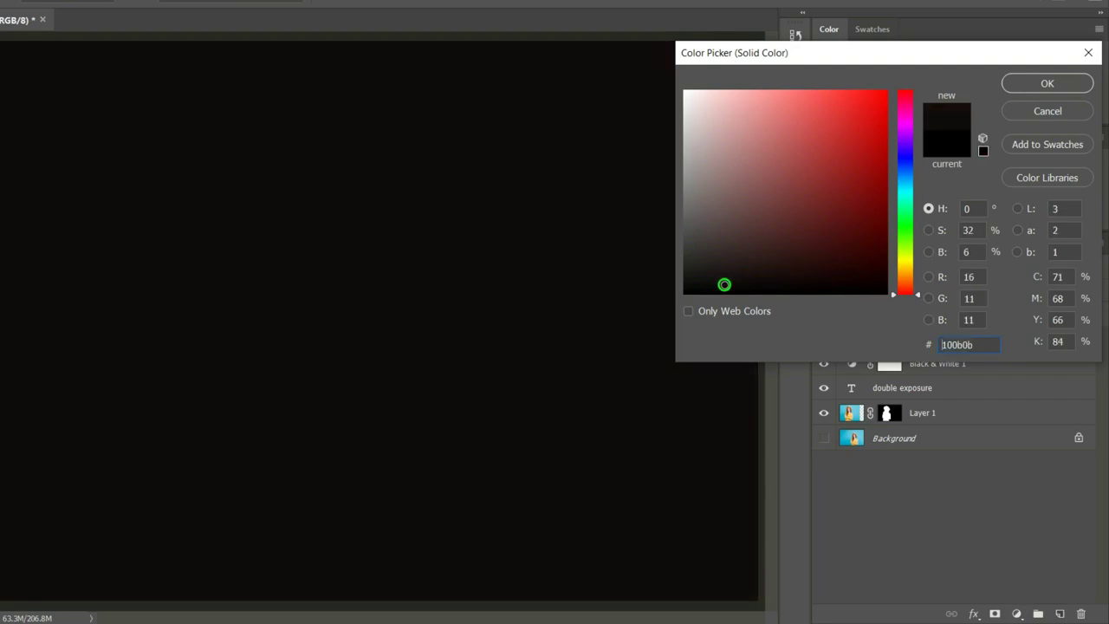
left_click_drag(723, 282, 676, 294)
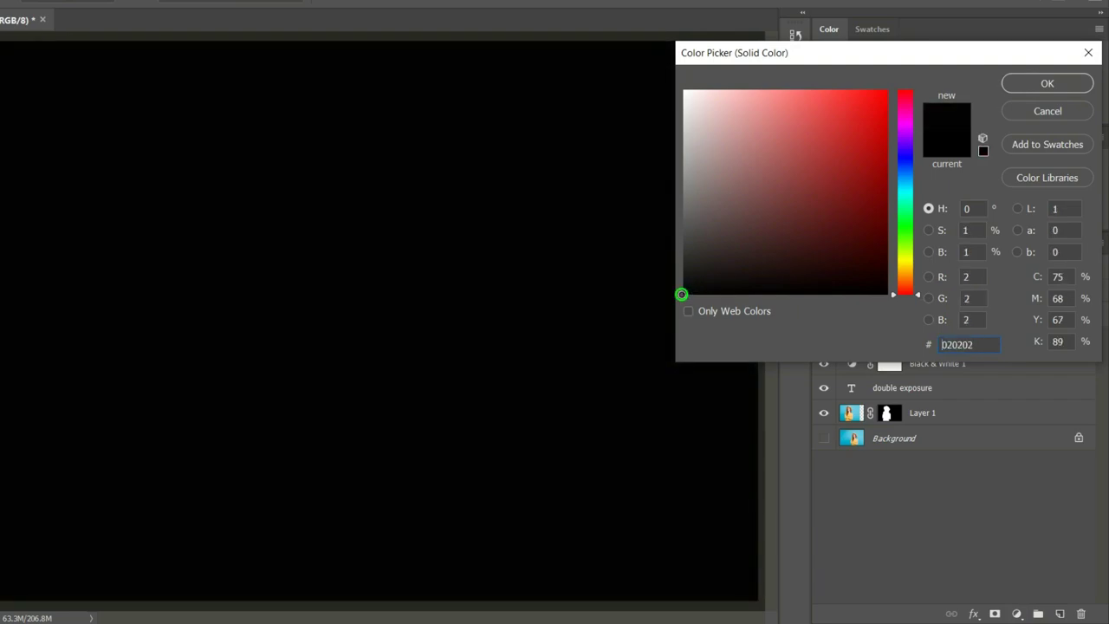
left_click(1048, 81)
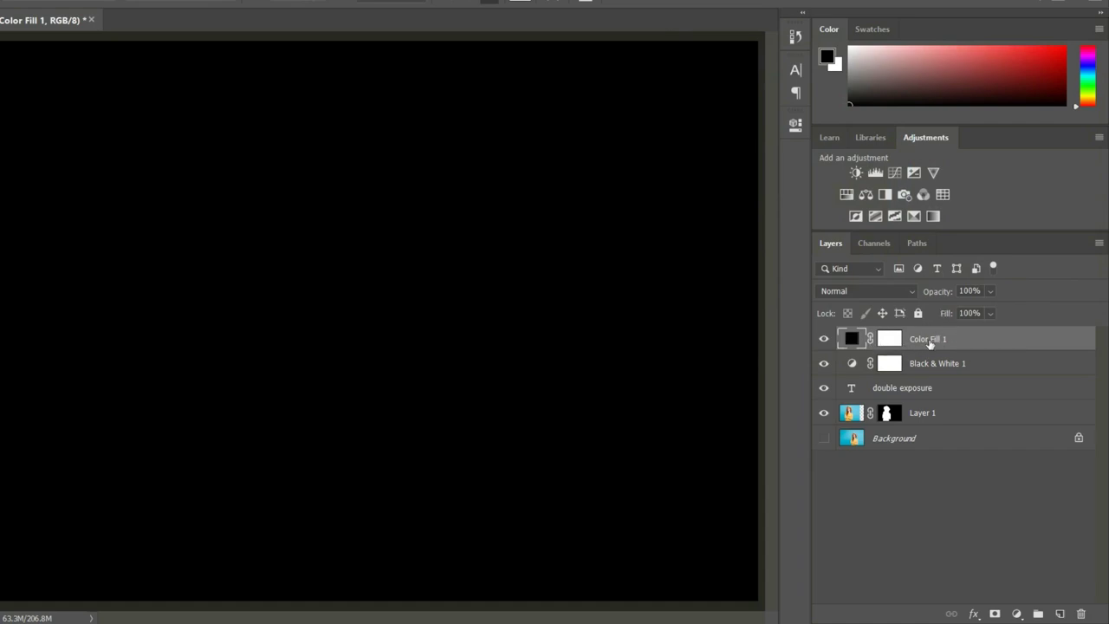
left_click_drag(1007, 345, 985, 426)
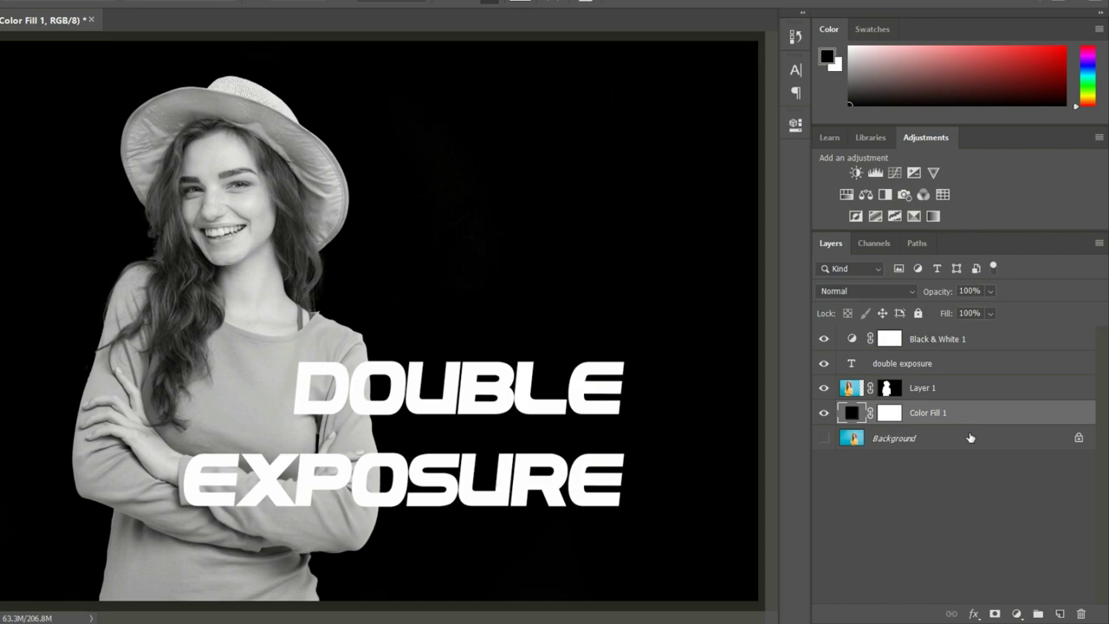
Nudge the DOUBLE EXPOSURE title slightly down into place.
left_click(986, 366)
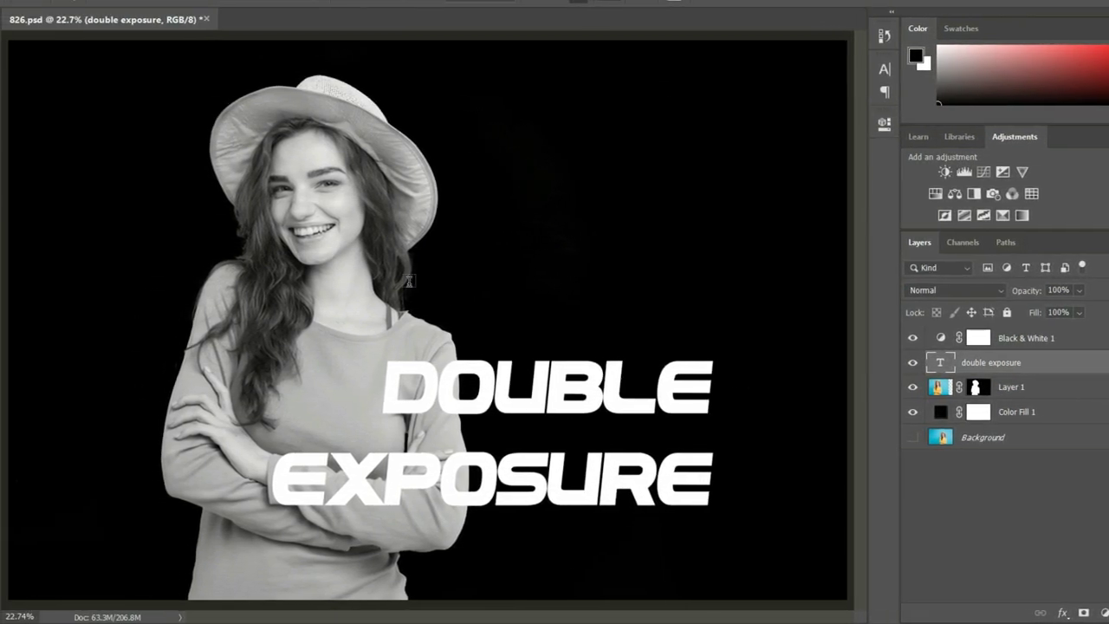
left_click(15, 47)
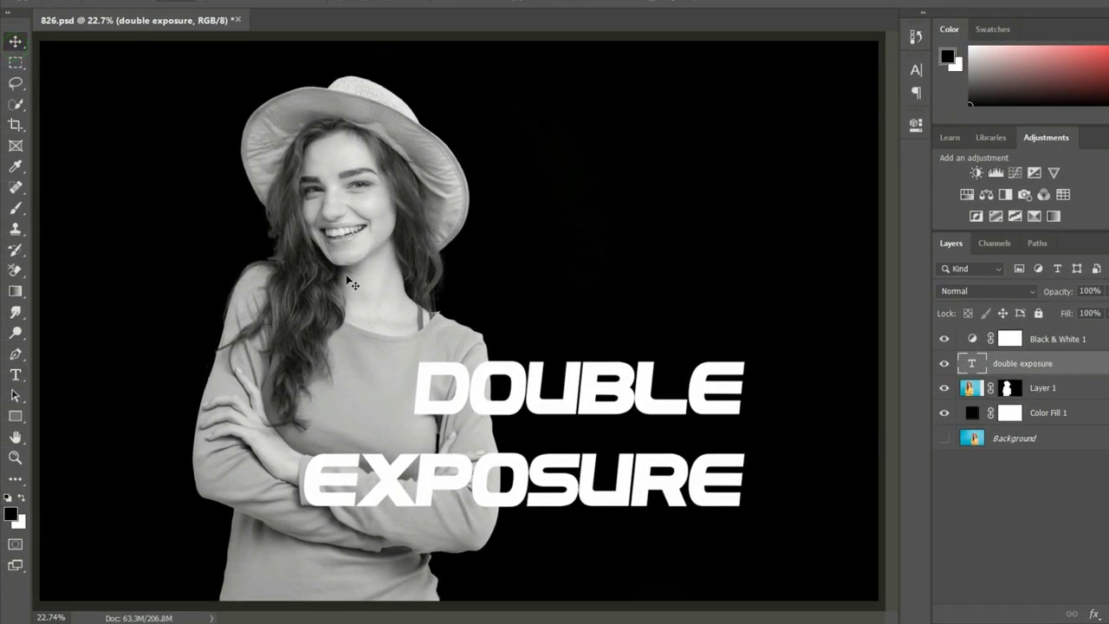
left_click_drag(505, 406, 507, 418)
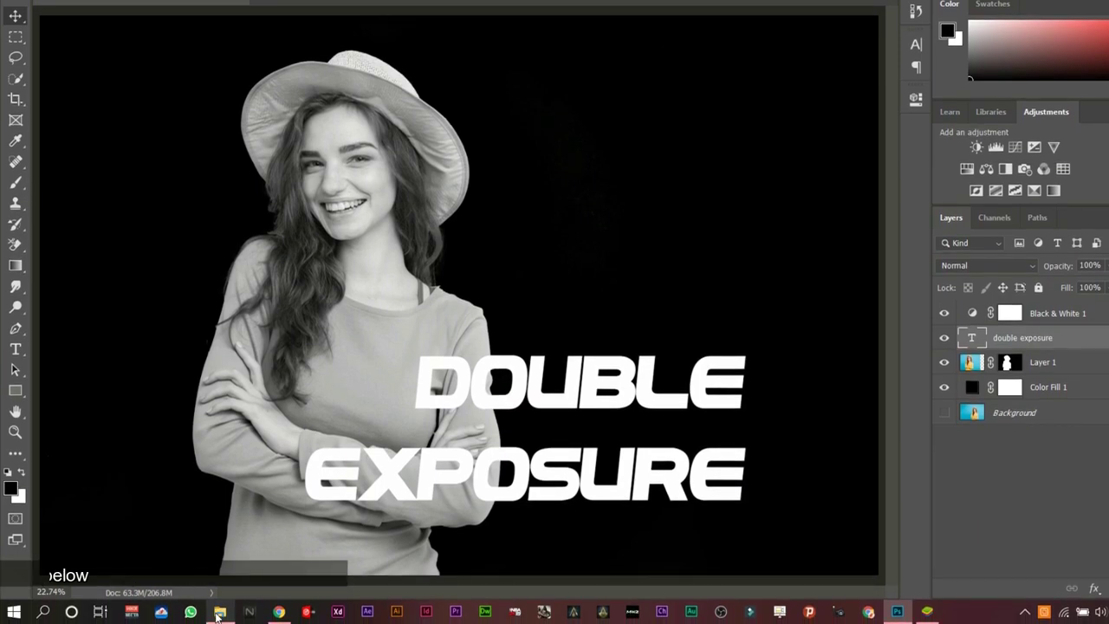
Drag the city skyline photo from File Explorer into the Photoshop document.
left_click(218, 613)
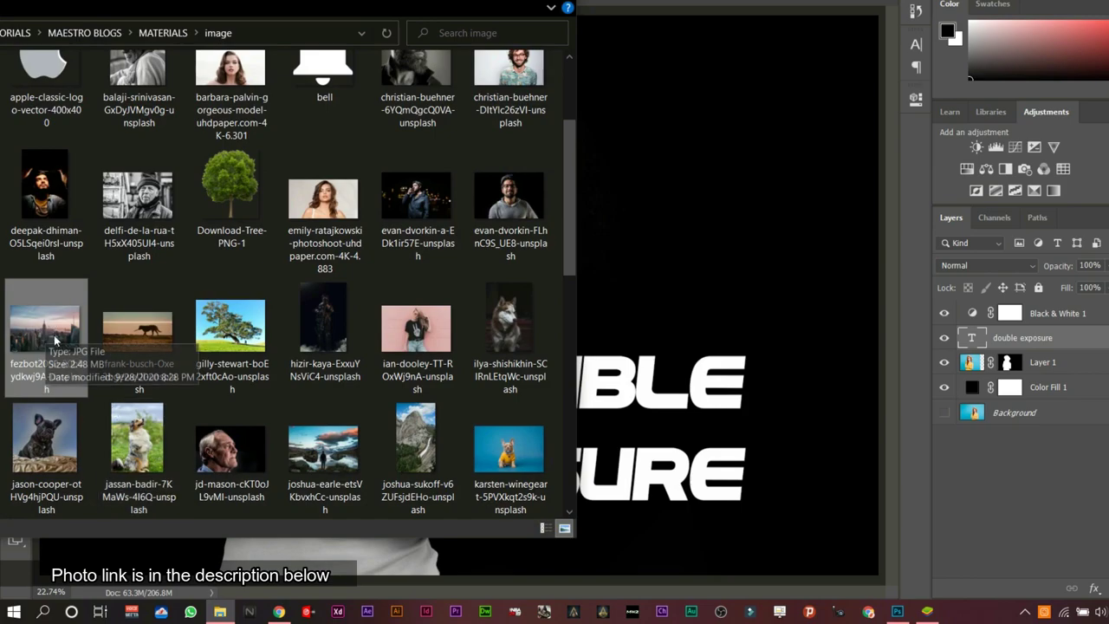
mouse_move(45, 329)
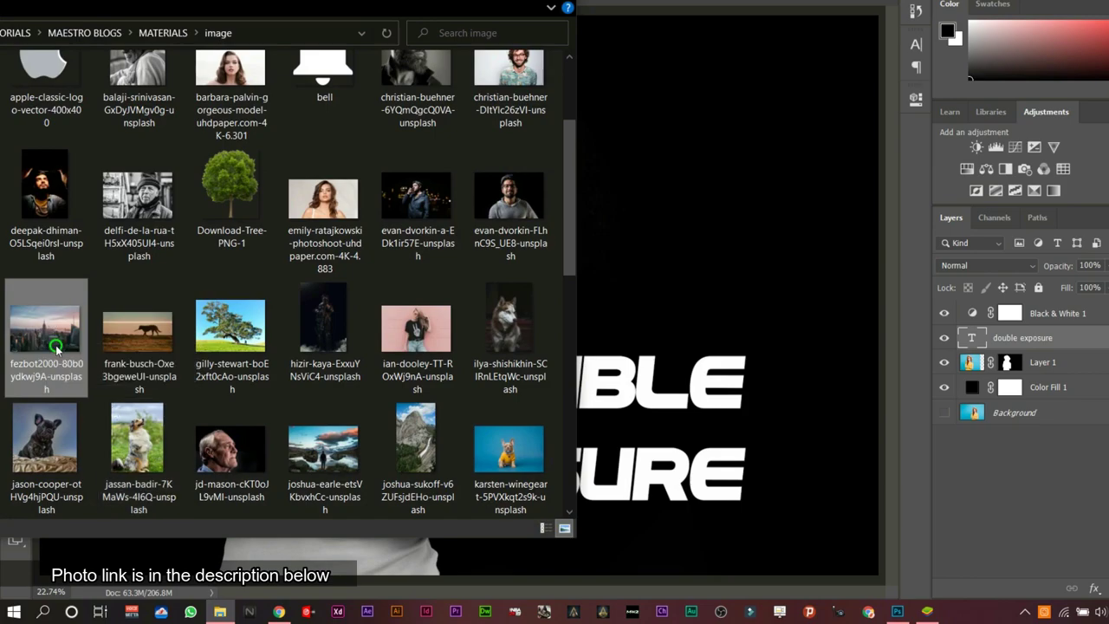
mouse_move(55, 350)
left_mouse_down()
mouse_move(483, 343)
mouse_move(675, 300)
left_mouse_up()
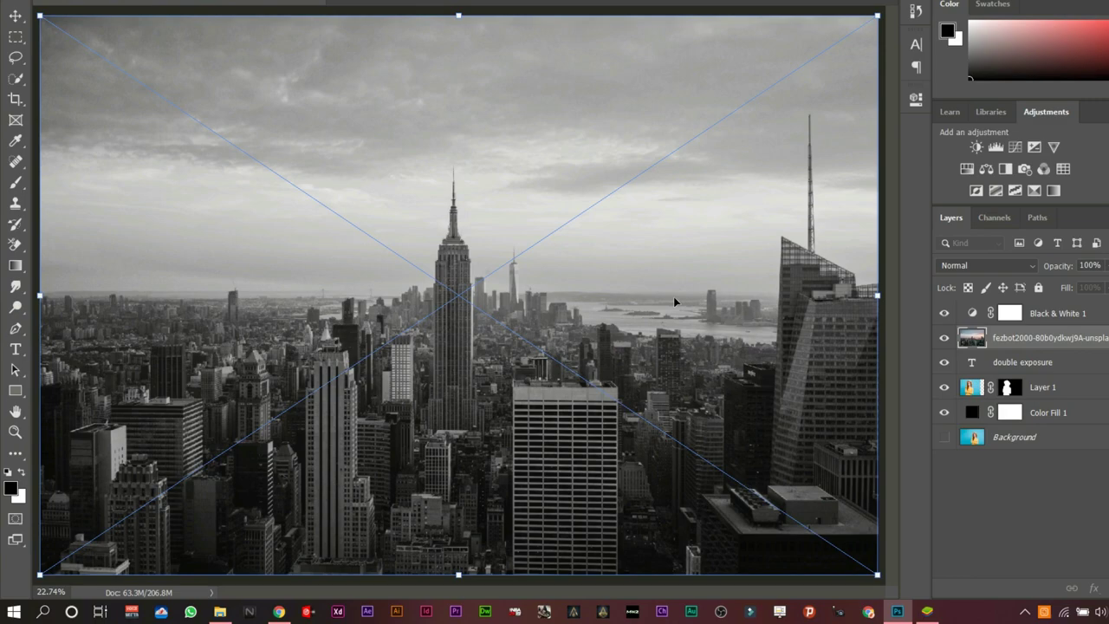
Place the city skyline photo on top, move Black & White 1 below the text, and clip the photo into the letters.
key("Return")
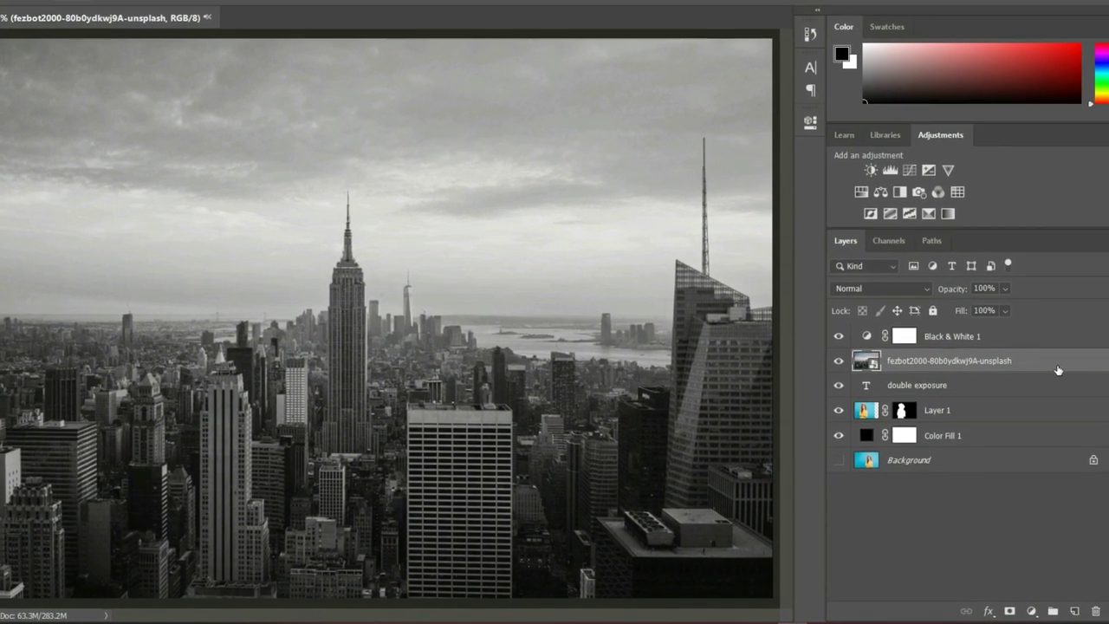
left_click_drag(1057, 370, 1042, 337)
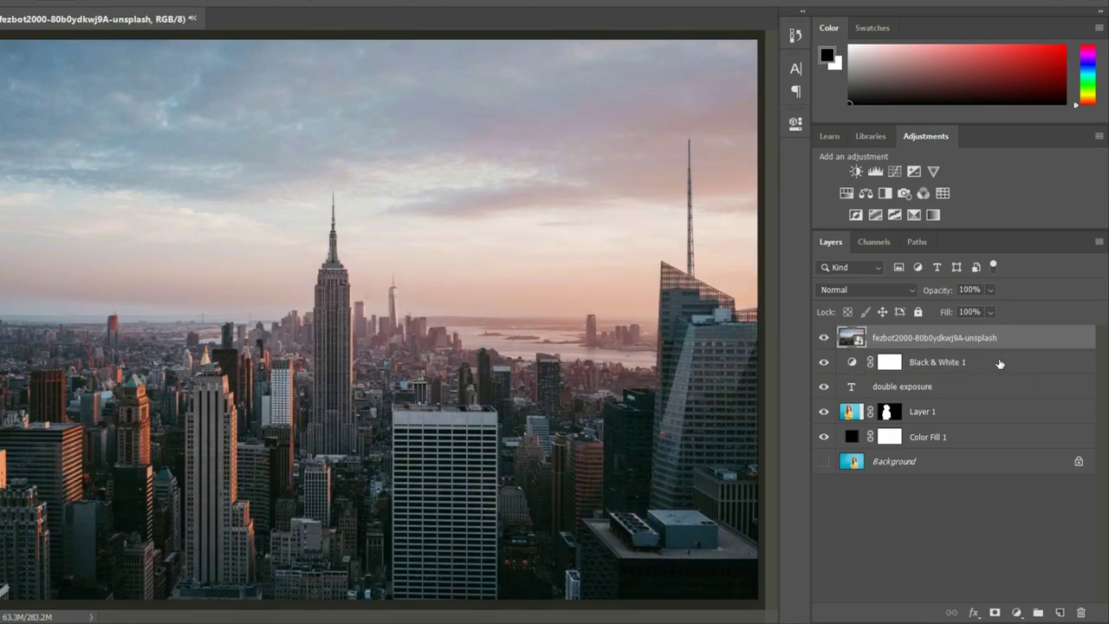
left_click(1000, 364)
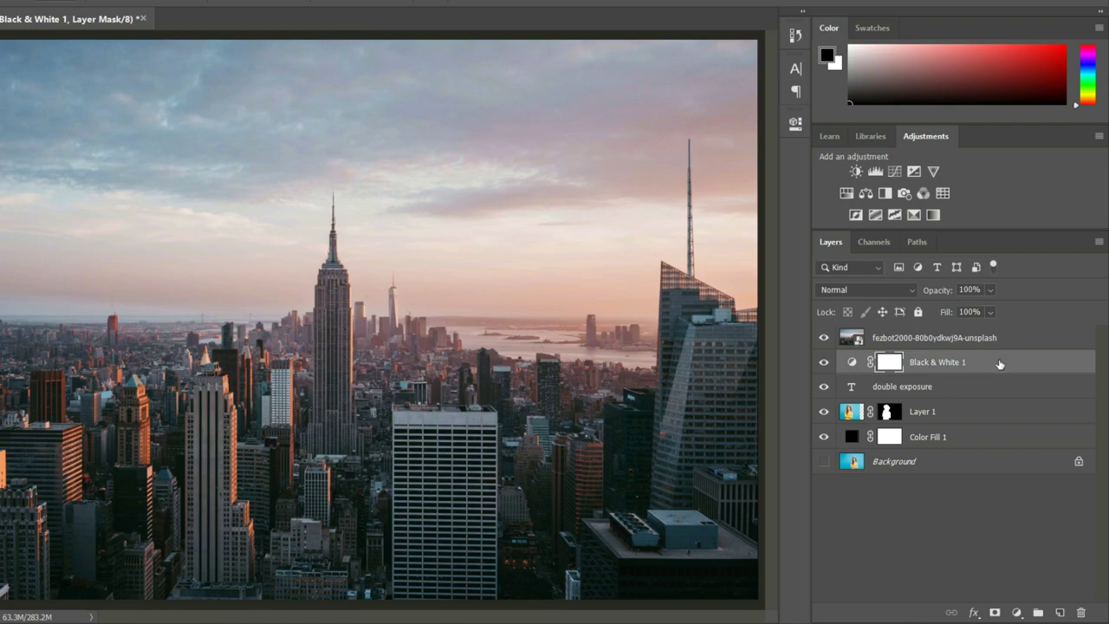
left_click_drag(1000, 363, 996, 396)
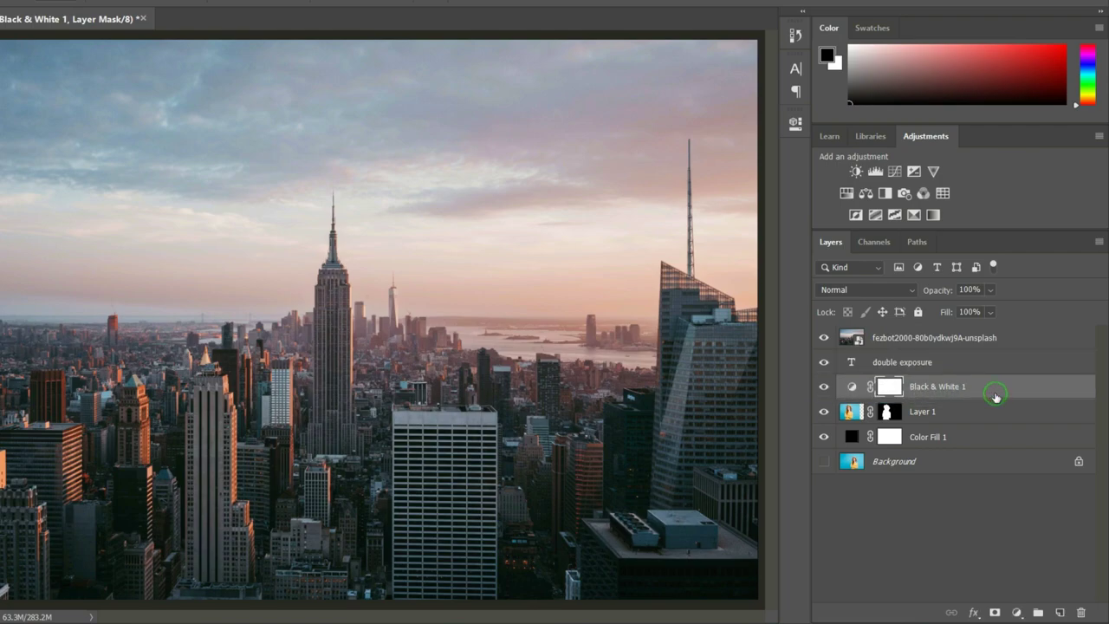
left_click(947, 340)
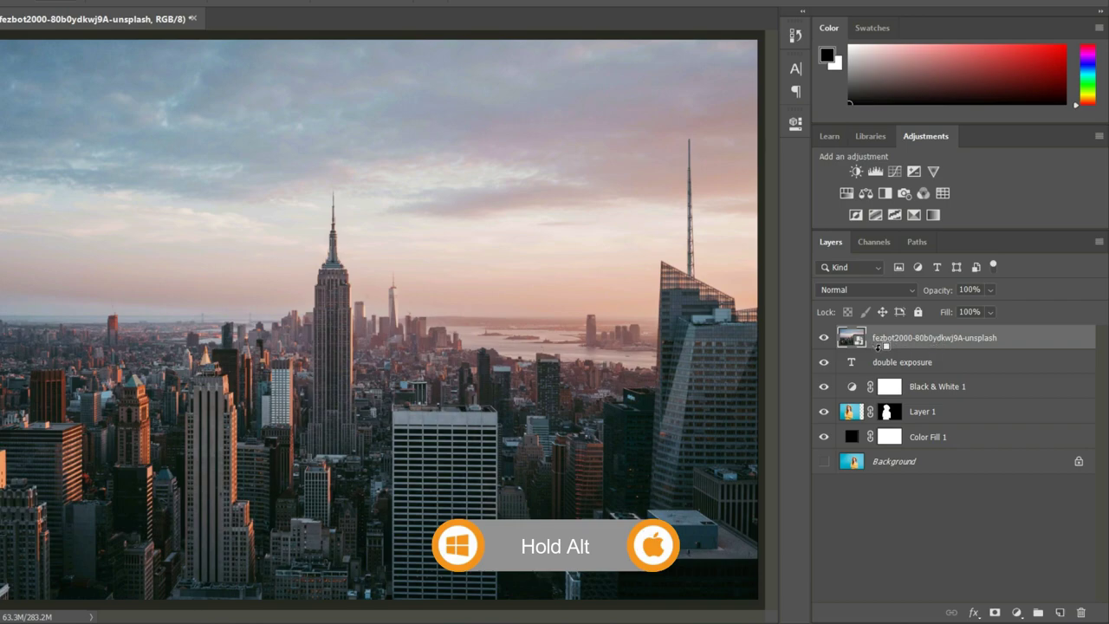
left_click(880, 346, "alt")
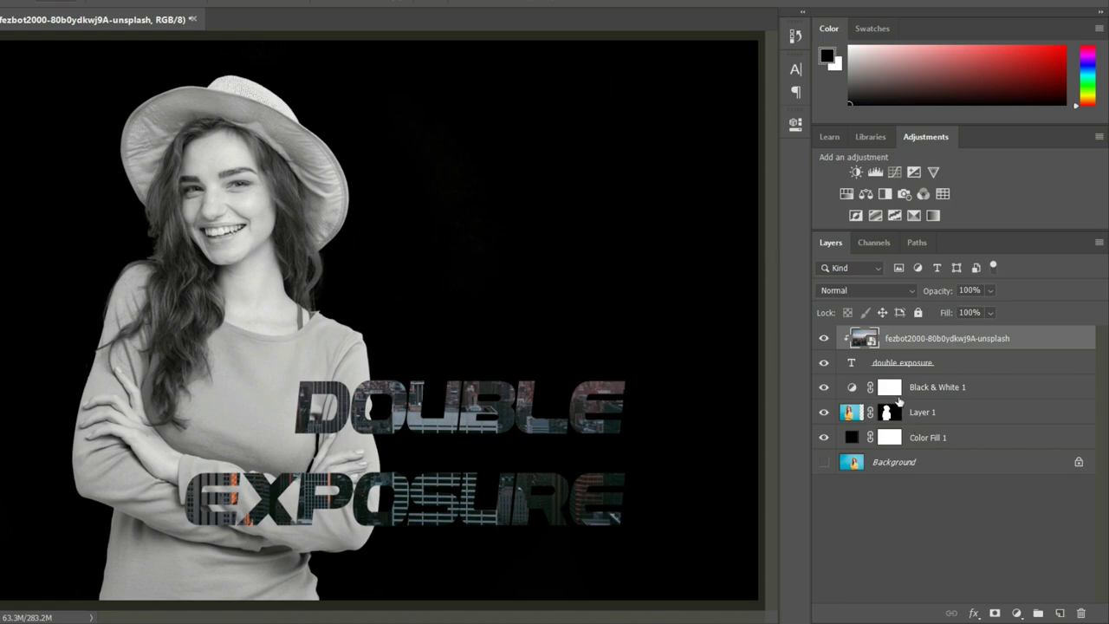
Clip the Black & White 1 adjustment layer to the woman's Layer 1.
left_click(1005, 391)
left_click_drag(1005, 392, 922, 397)
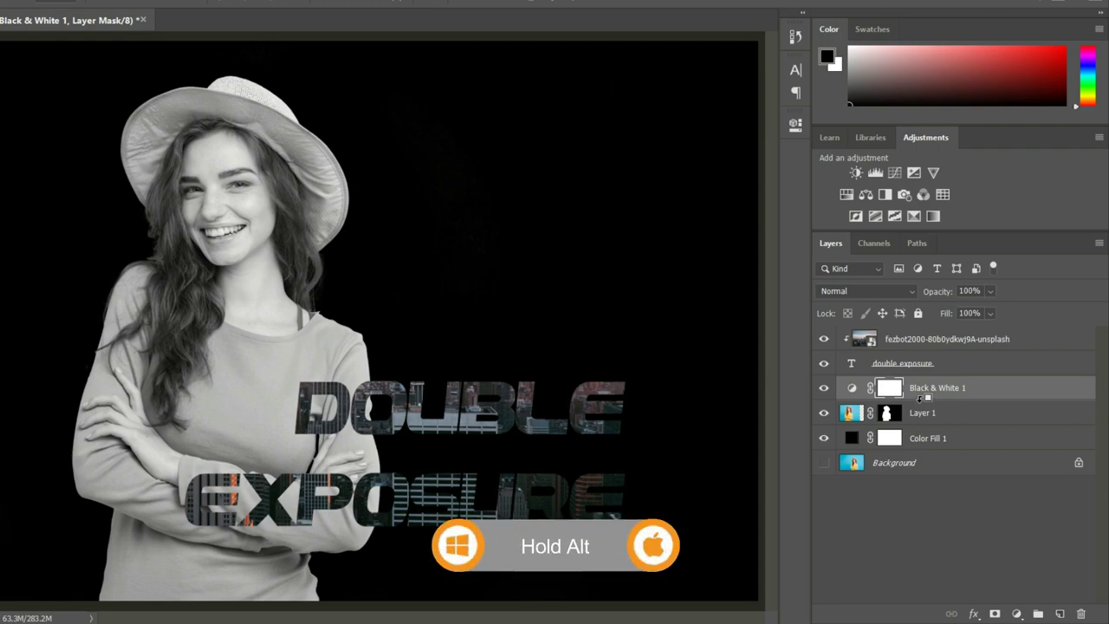
left_click(921, 401, "alt")
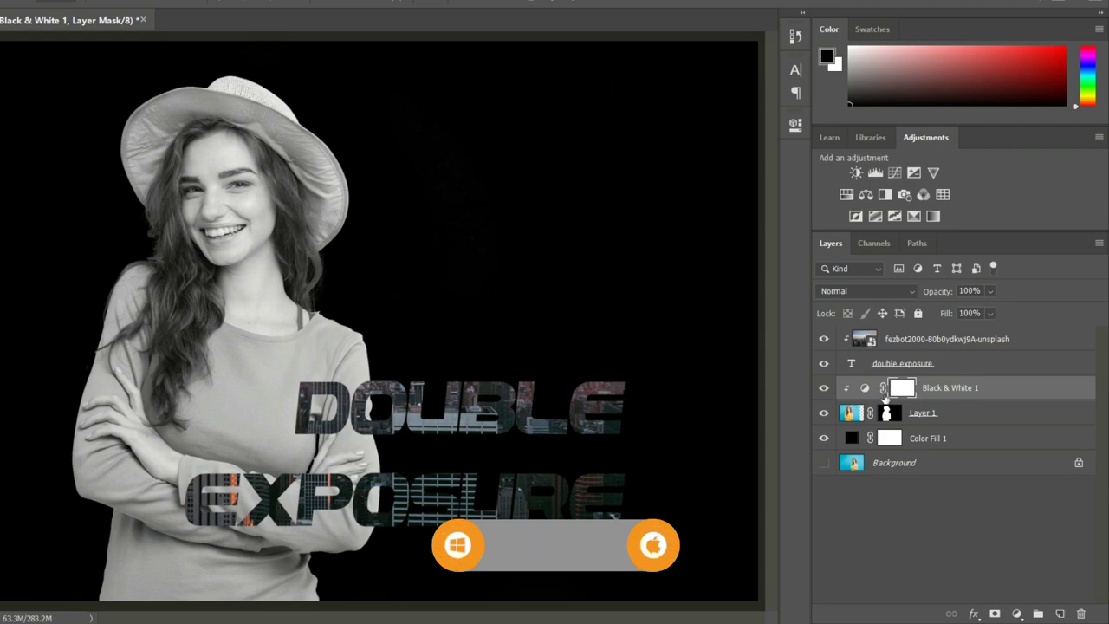
Mask the DOUBLE EXPOSURE text with the inverted outline of the woman.
left_click(970, 368)
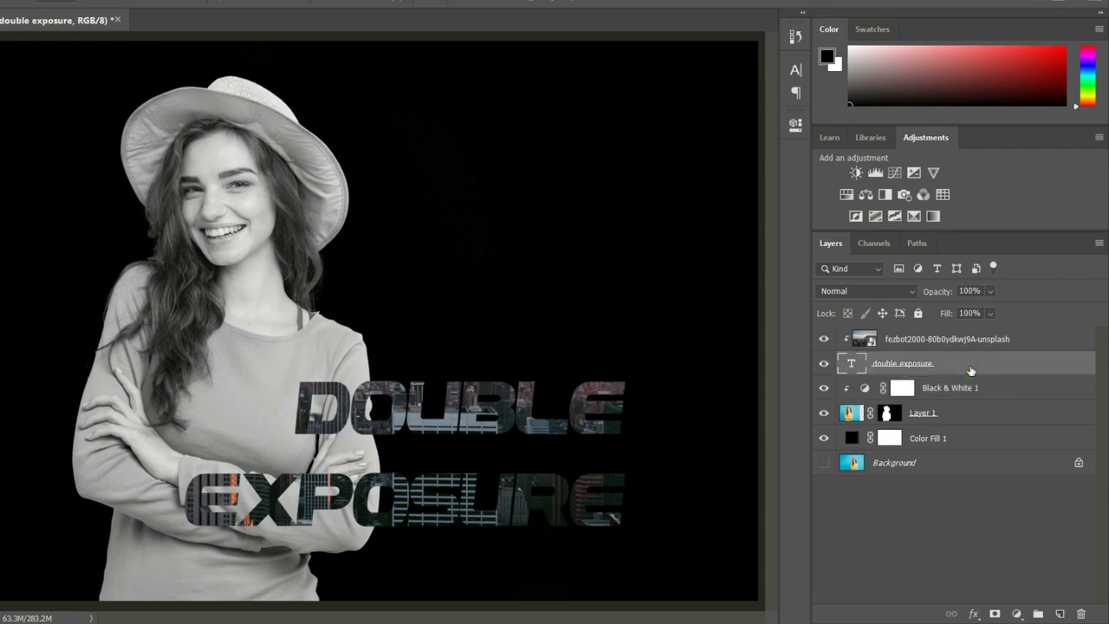
left_click(888, 415, "ctrl")
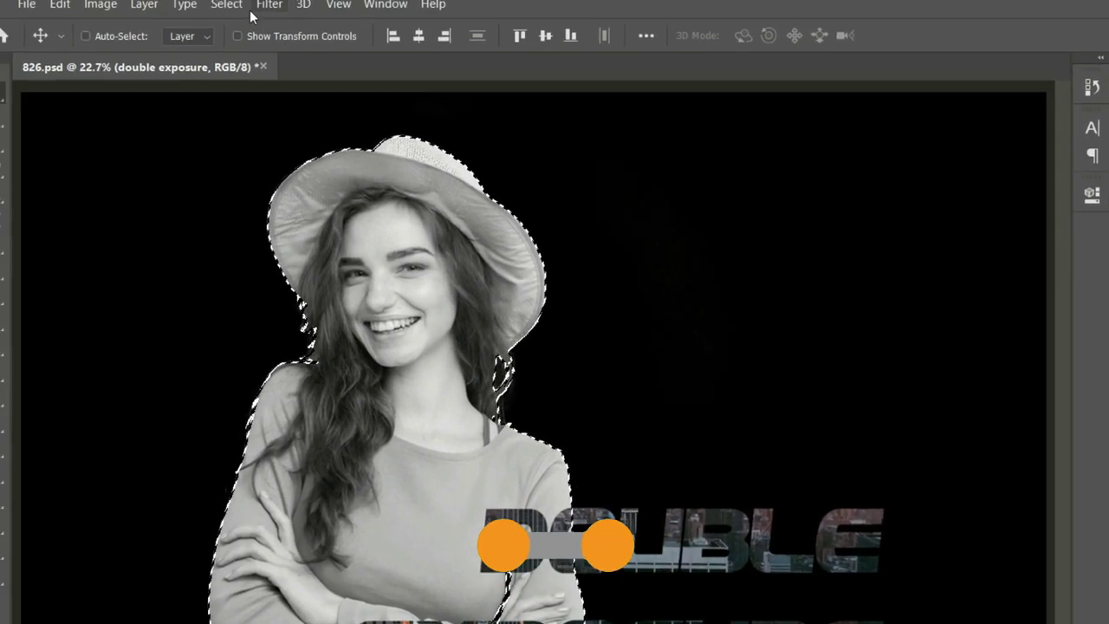
left_click(267, 14)
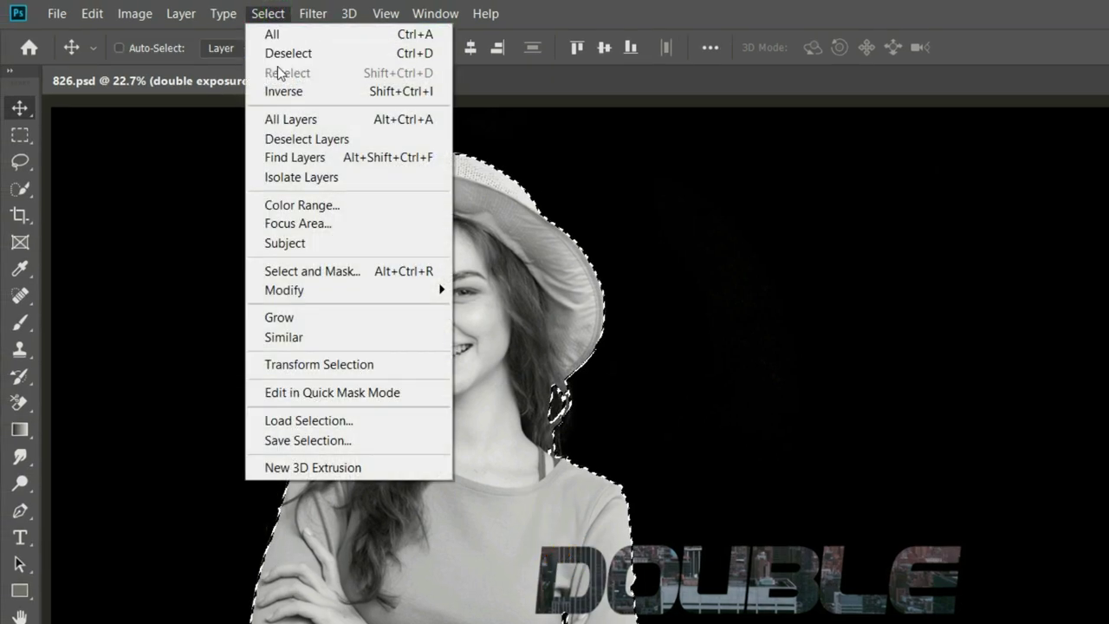
left_click(283, 91)
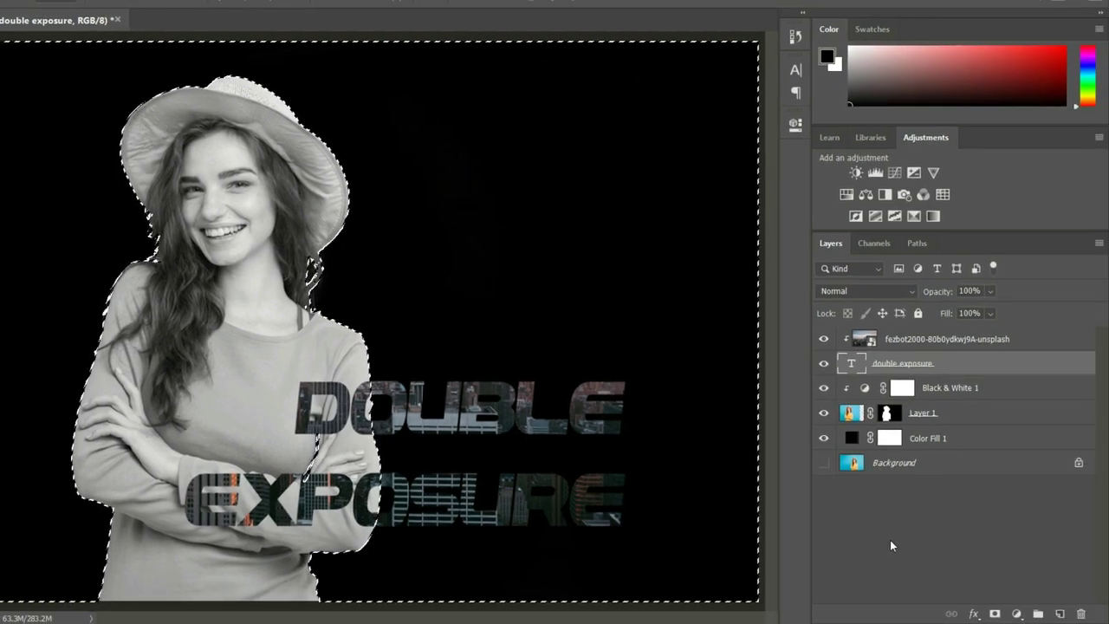
left_click(995, 615)
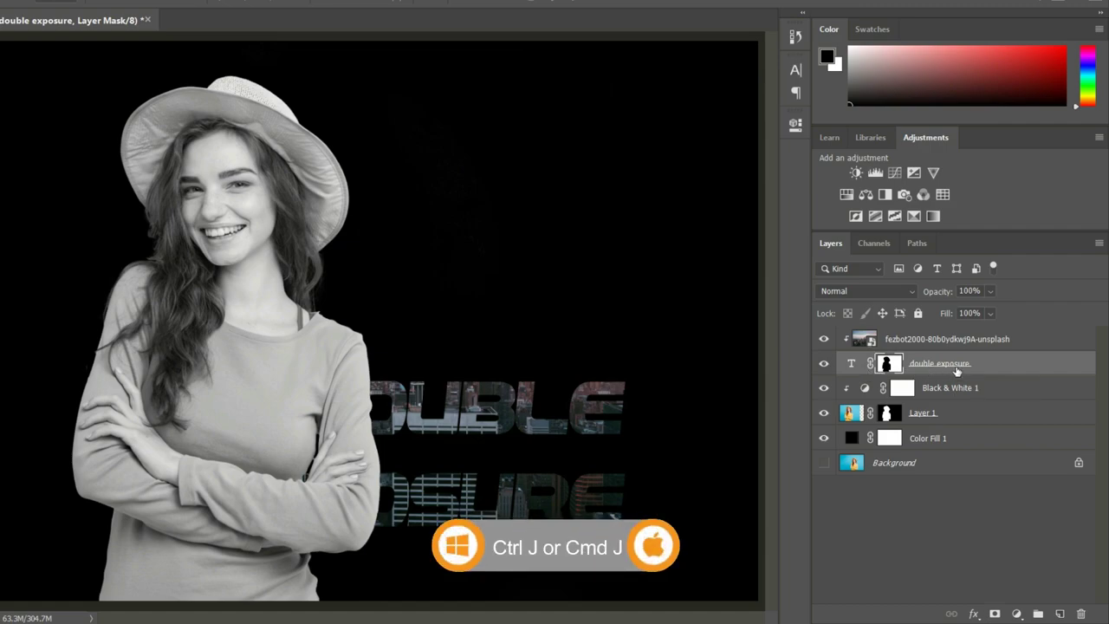
Duplicate the DOUBLE EXPOSURE text layer and invert the original layer's mask.
key("ctrl+j")
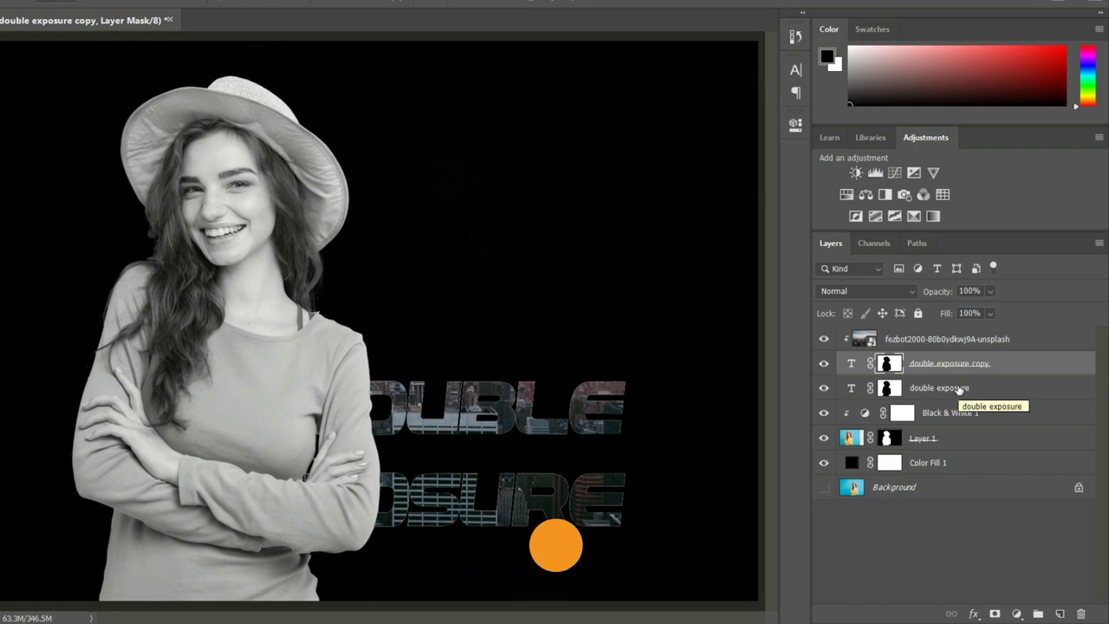
left_click(959, 389)
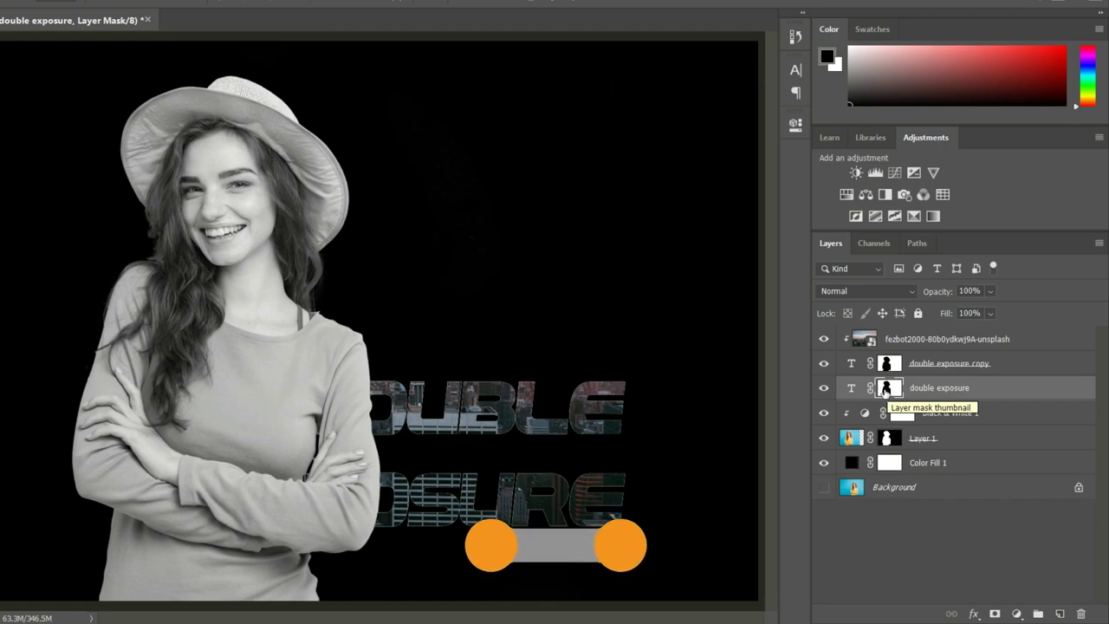
key("ctrl+i")
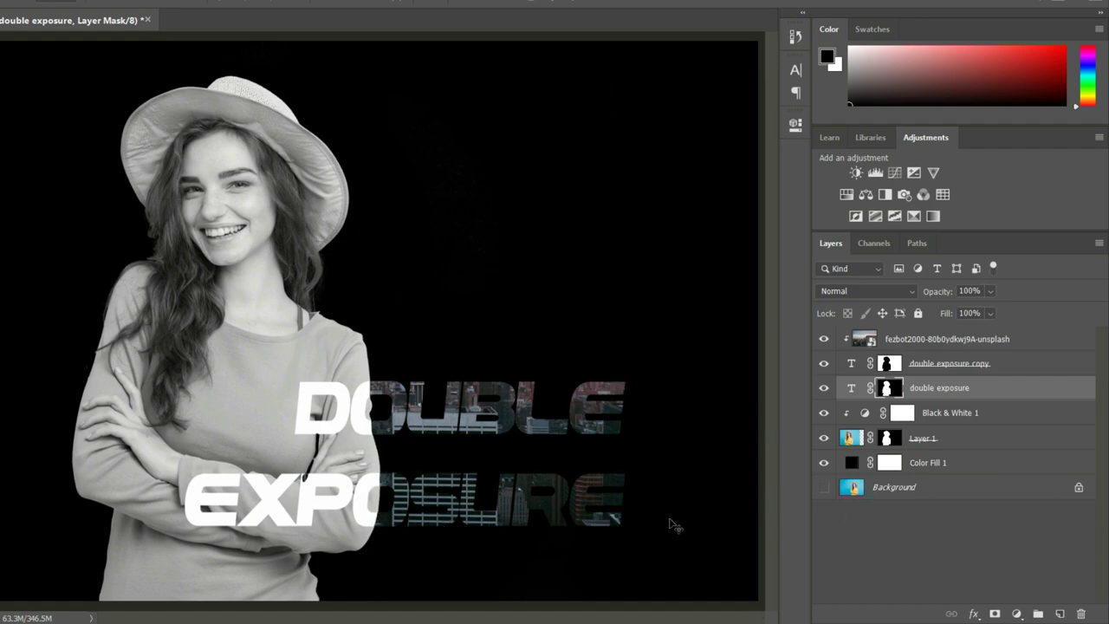
left_click(1048, 369)
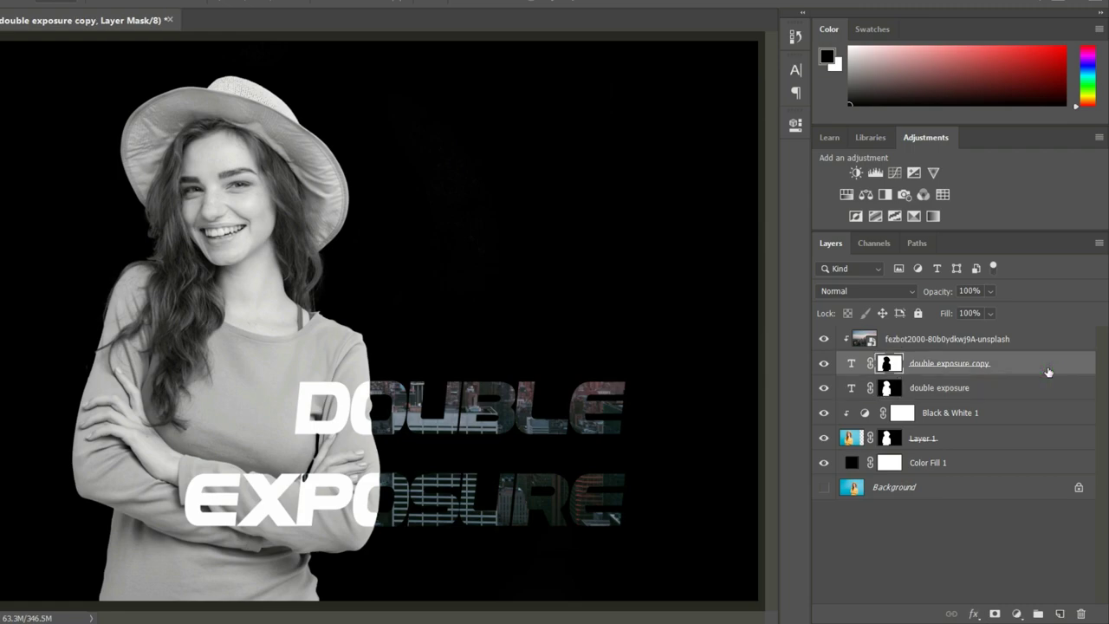
Add a white (#ffffff) 16 px outside Stroke layer style to the double exposure copy text.
left_click(973, 613)
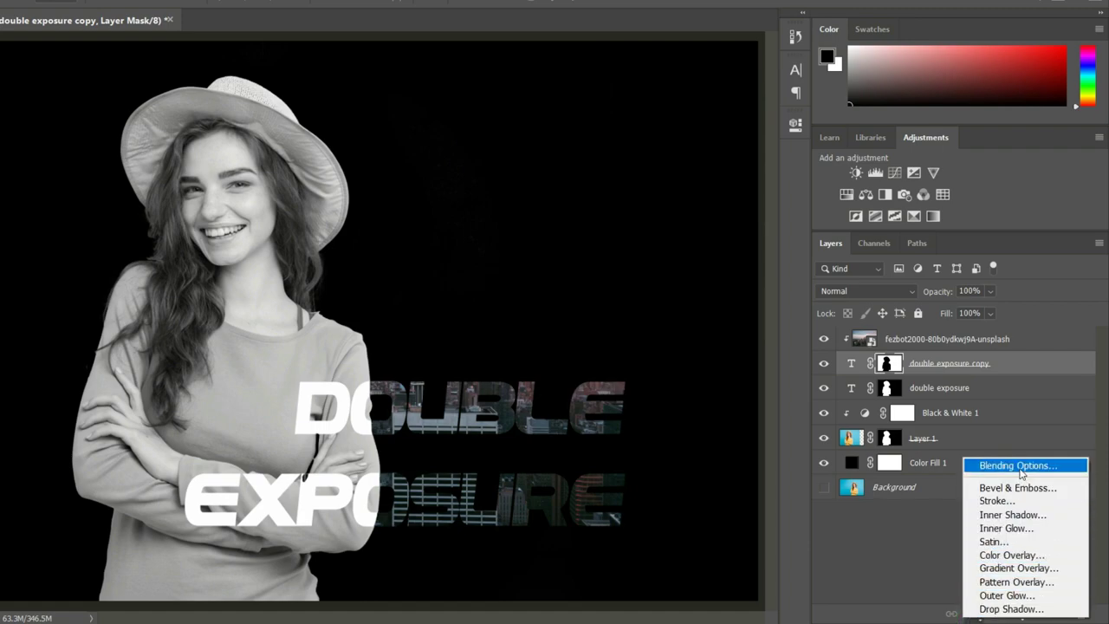
left_click(1019, 468)
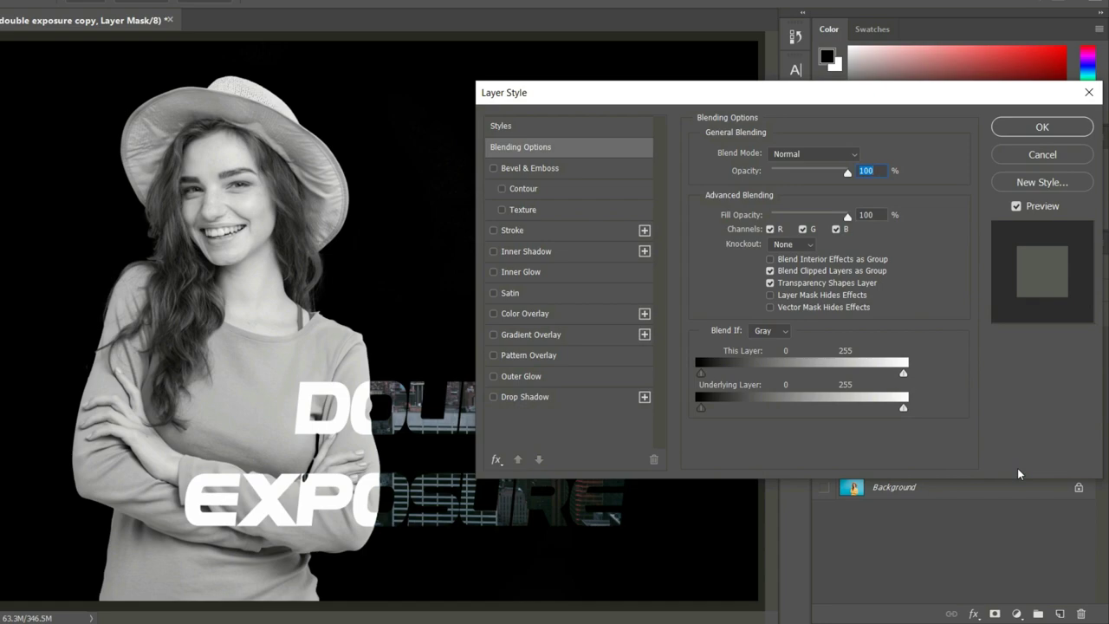
left_click(545, 232)
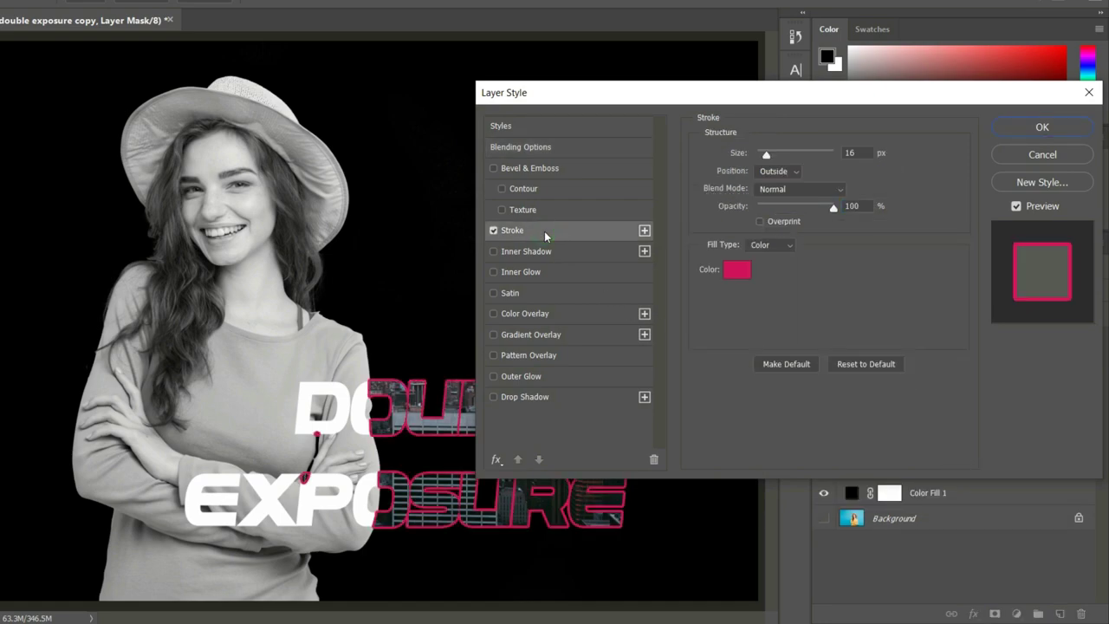
left_click(739, 271)
left_click_drag(732, 259, 681, 86)
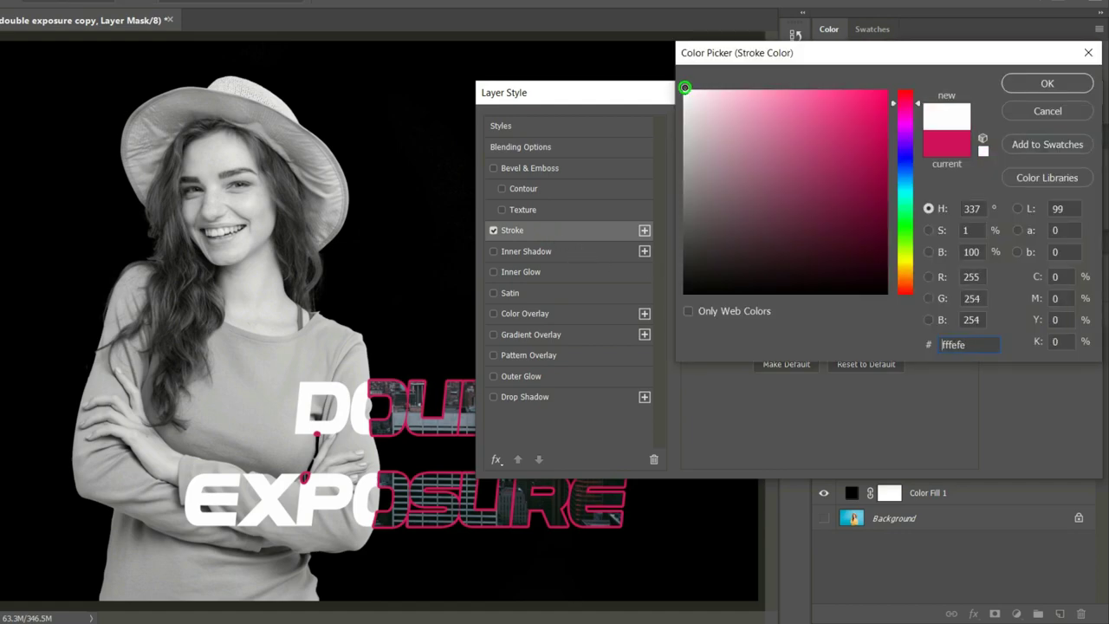
left_click(1047, 84)
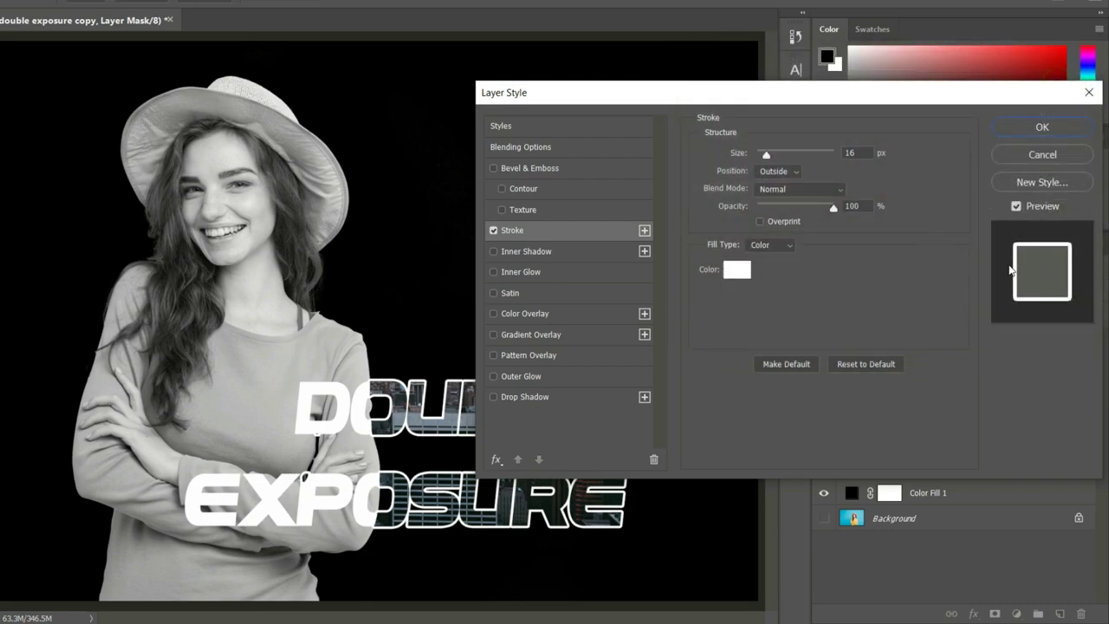
left_click(847, 153)
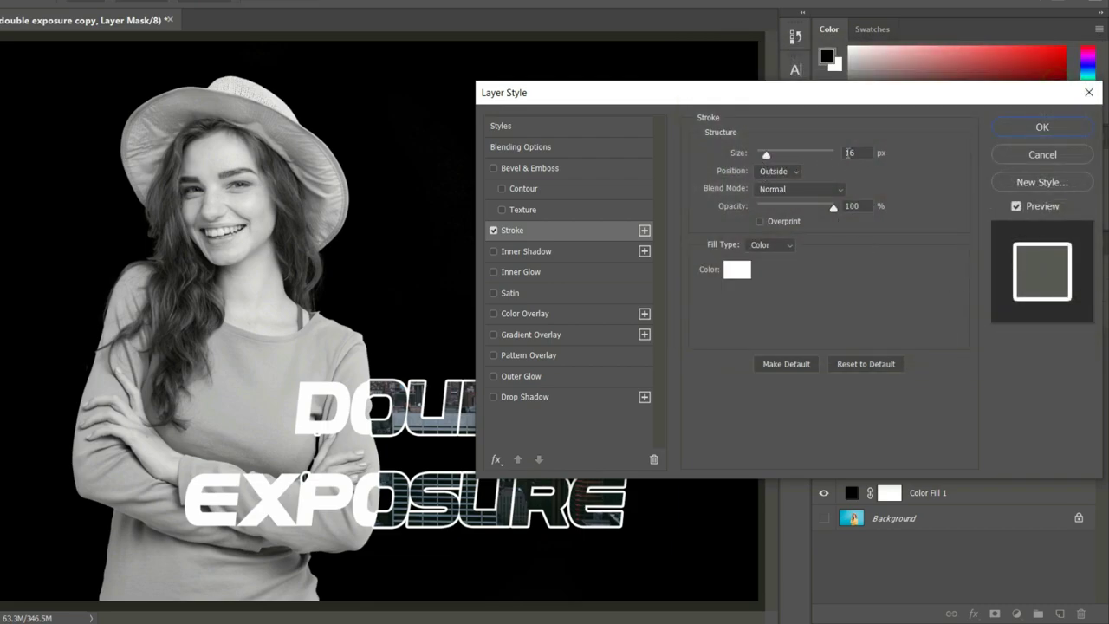
left_click(1028, 128)
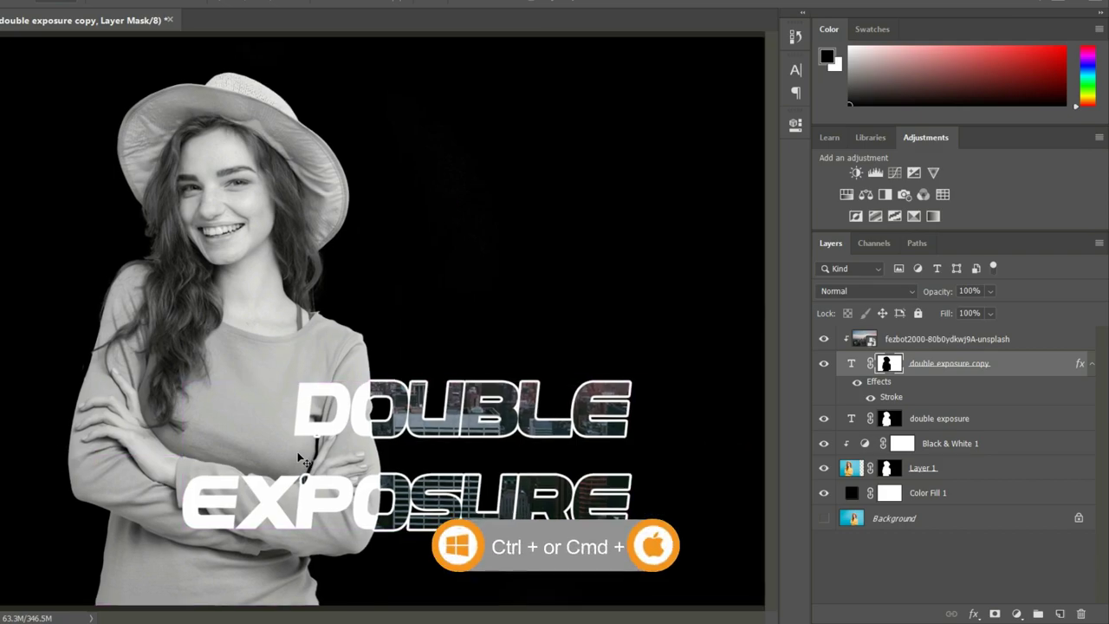
With the original text hidden, paint black on the copy's mask along the arm–torso gap.
key("ctrl+plus")
key("ctrl+plus")
key("ctrl+plus")
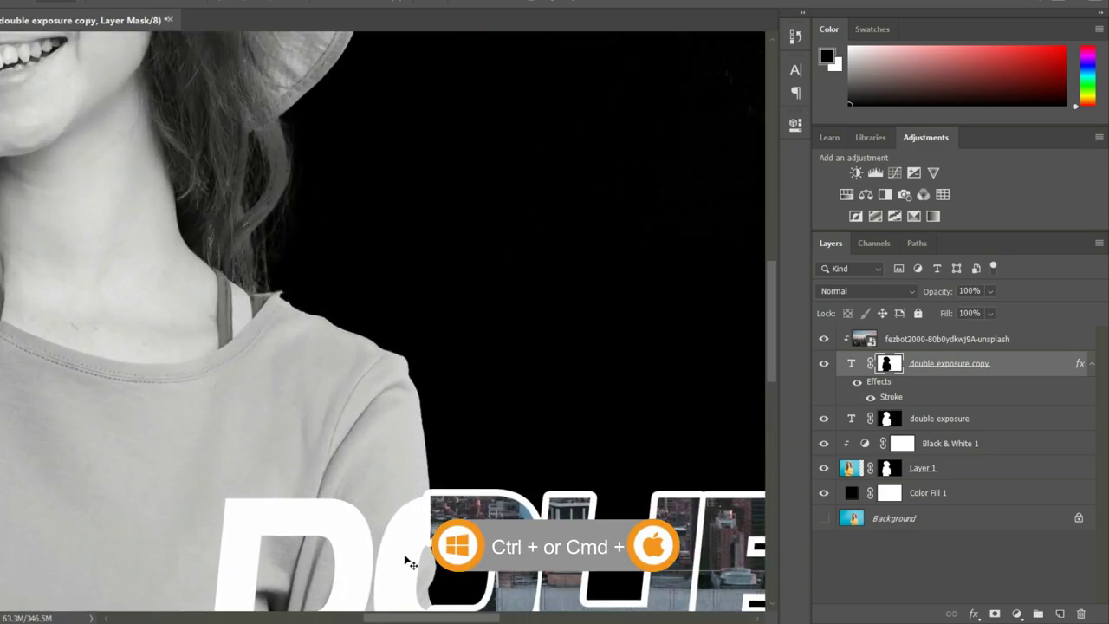
mouse_move(397, 547)
left_mouse_down()
mouse_move(508, 98)
mouse_move(540, 124)
left_mouse_up()
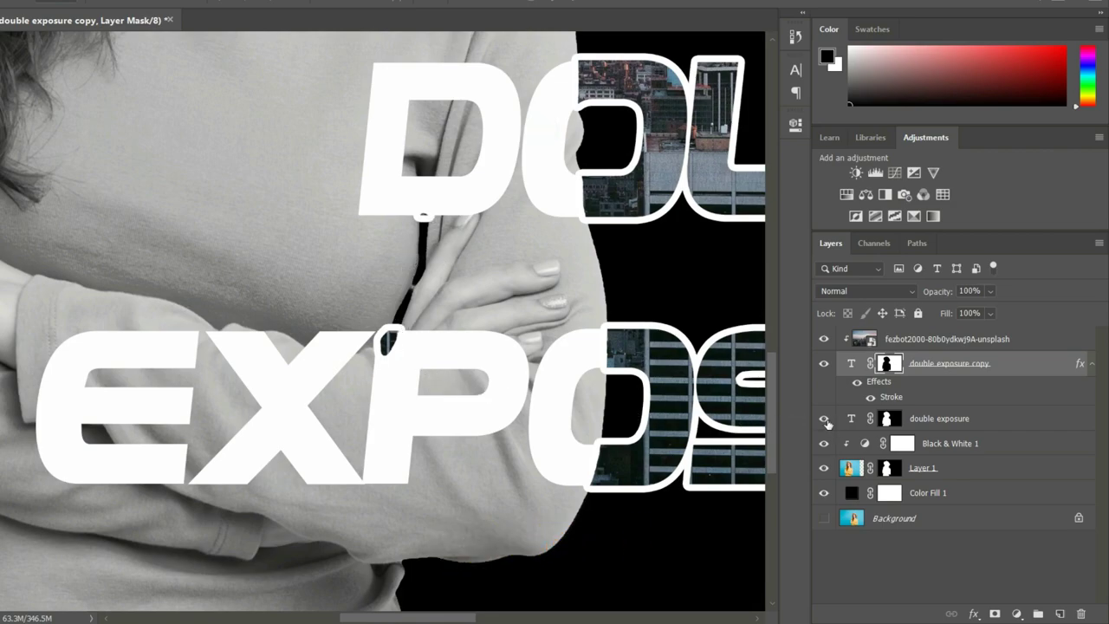
left_click(824, 421)
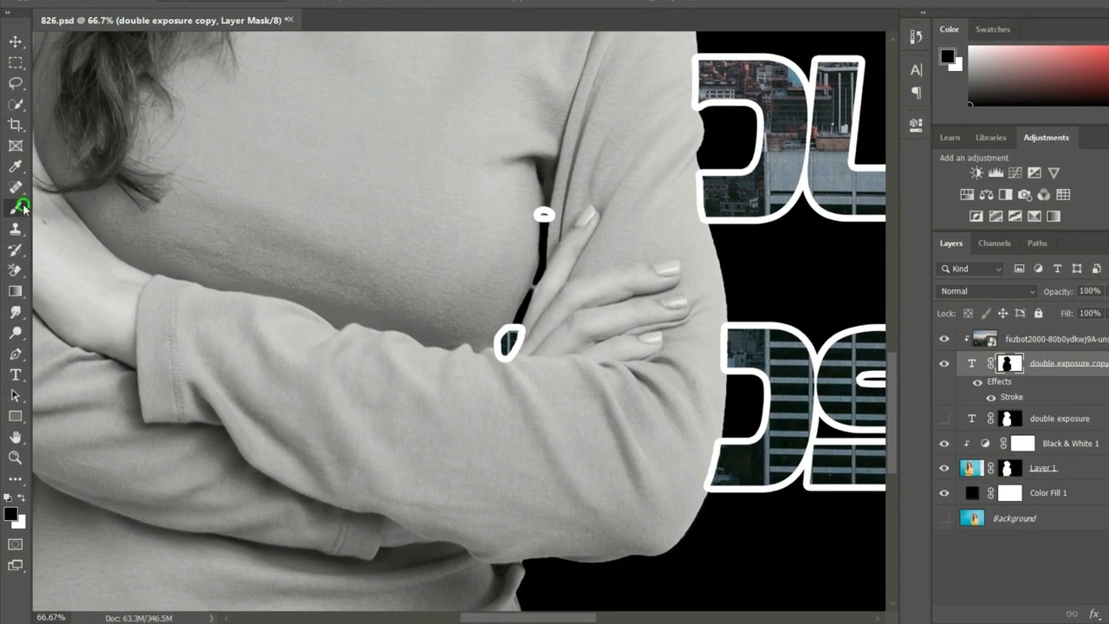
left_click(15, 208)
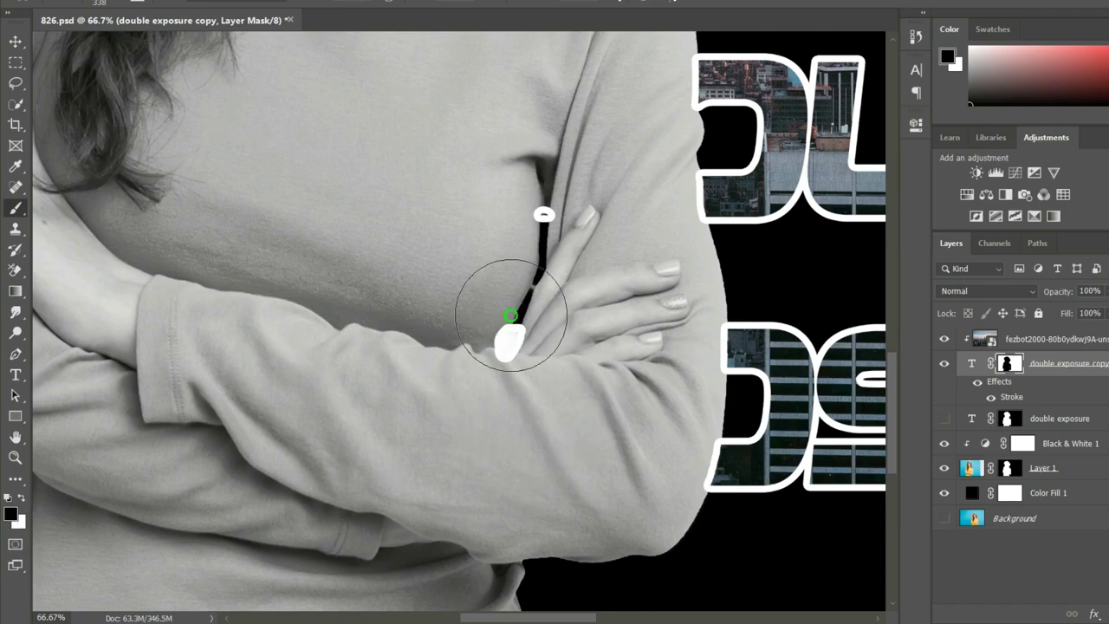
mouse_move(504, 350)
left_mouse_down()
mouse_move(535, 278)
mouse_move(507, 297)
mouse_move(539, 218)
mouse_move(532, 211)
left_mouse_up()
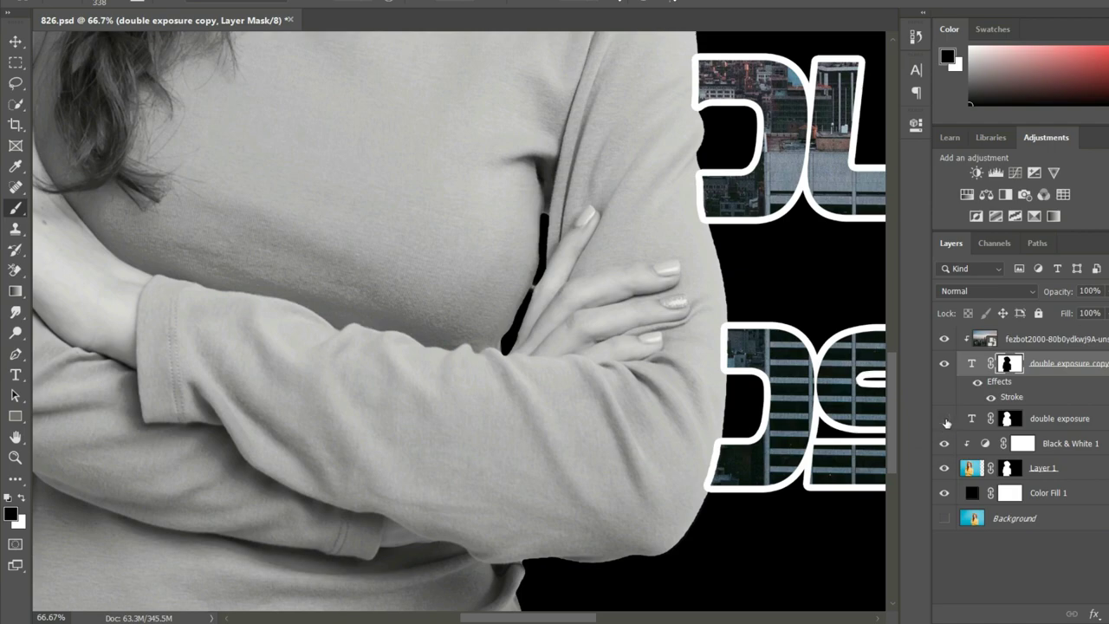
Paint white on the original text mask to restore the letters near the X and P.
left_click(944, 419)
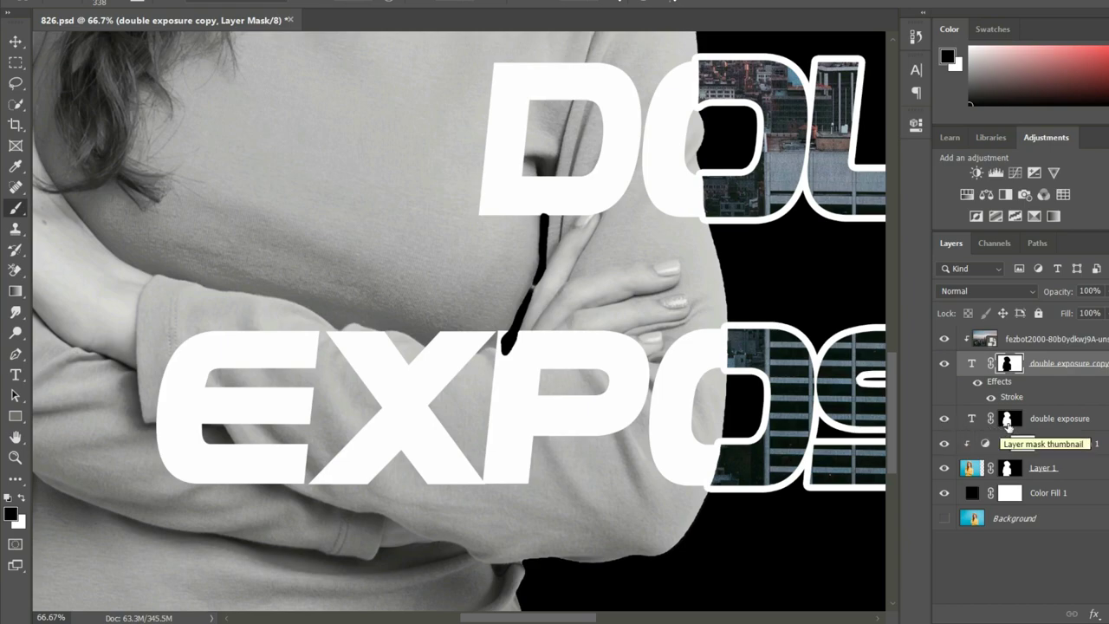
left_click(1007, 419)
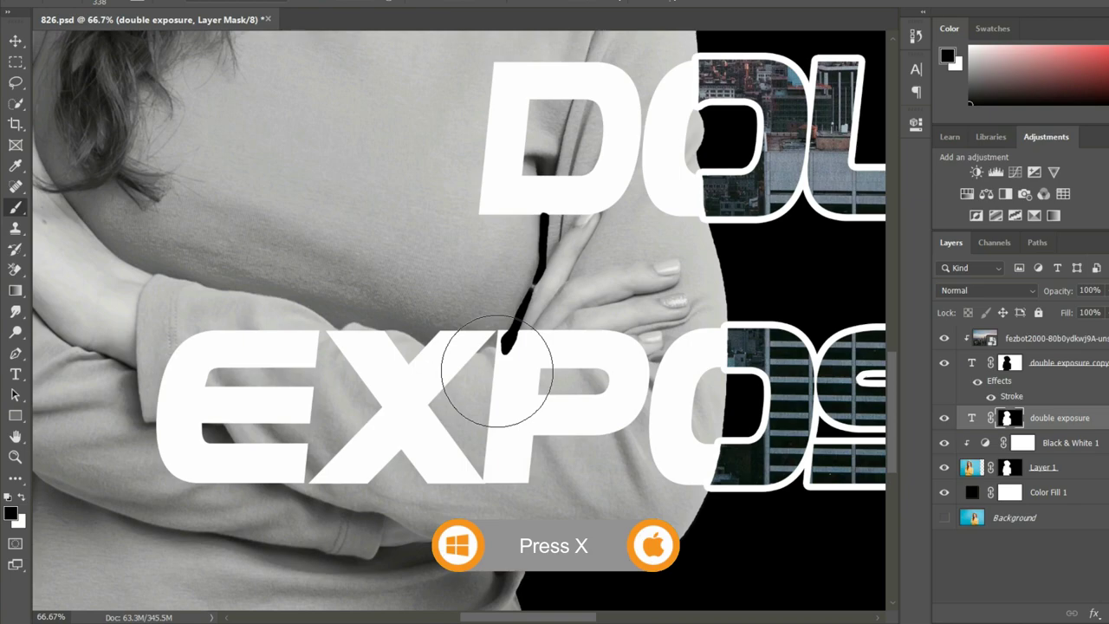
key("x")
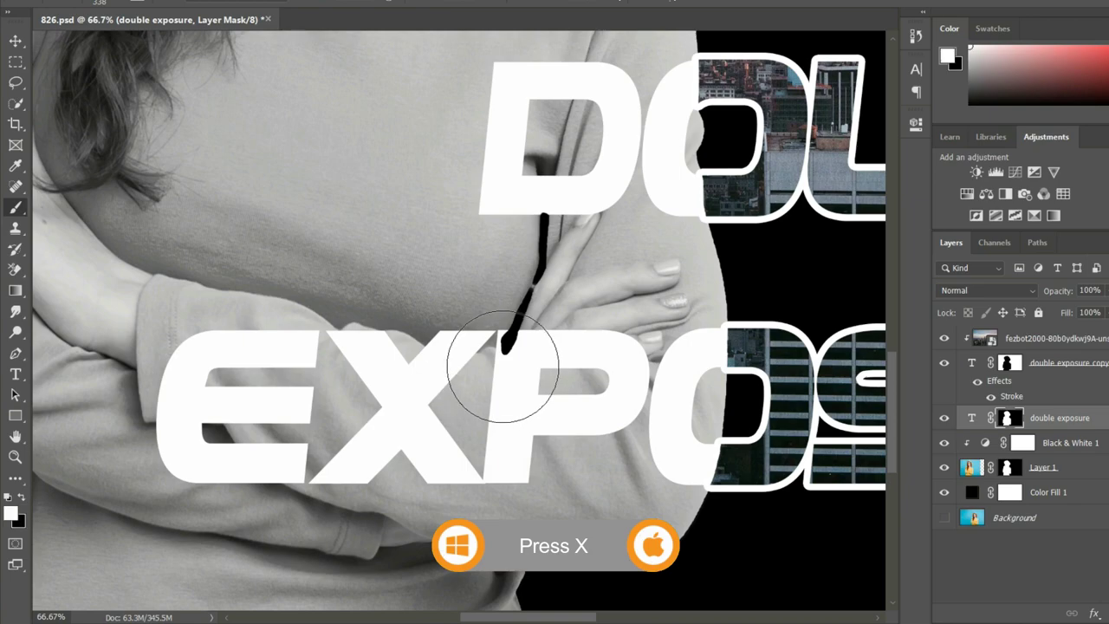
left_click(504, 365)
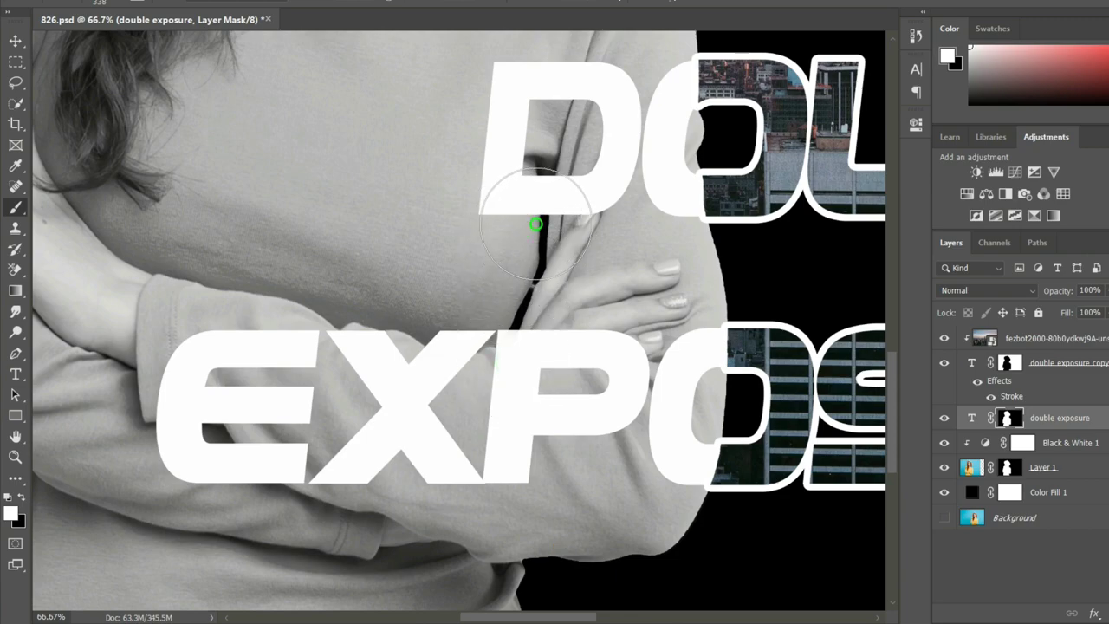
left_click_drag(527, 289, 486, 389)
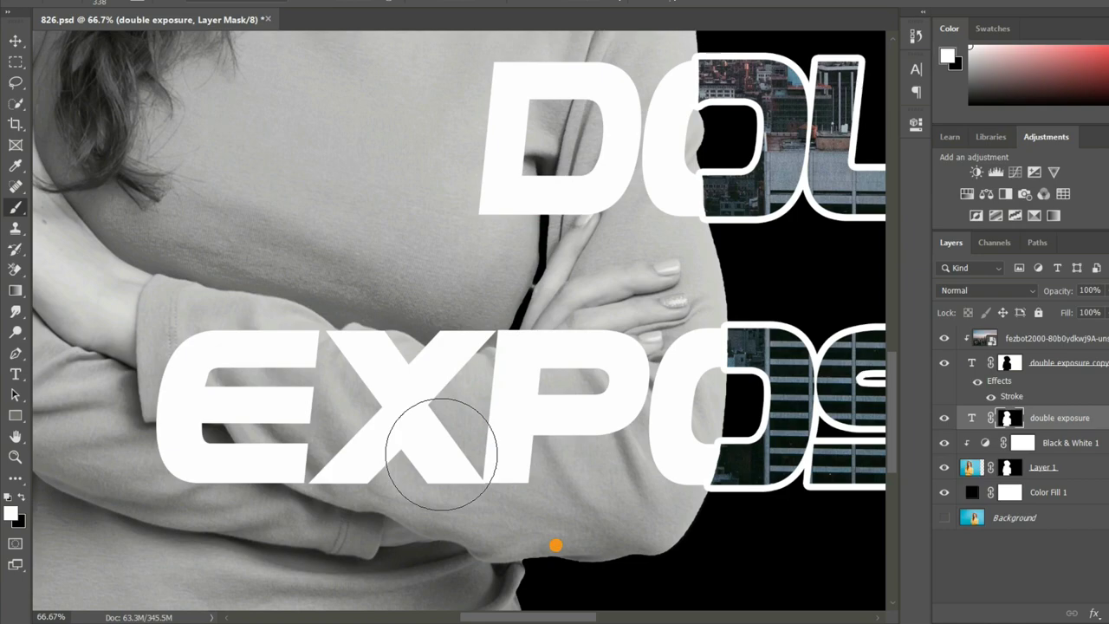
key("ctrl+minus")
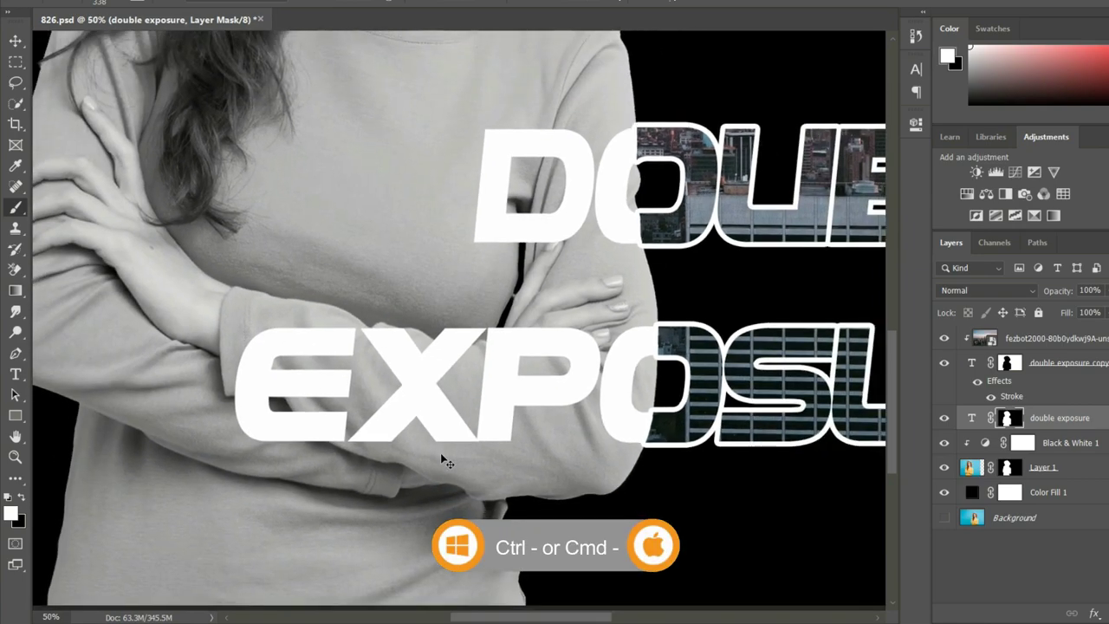
key("ctrl+minus")
key("ctrl+minus")
key("ctrl+minus")
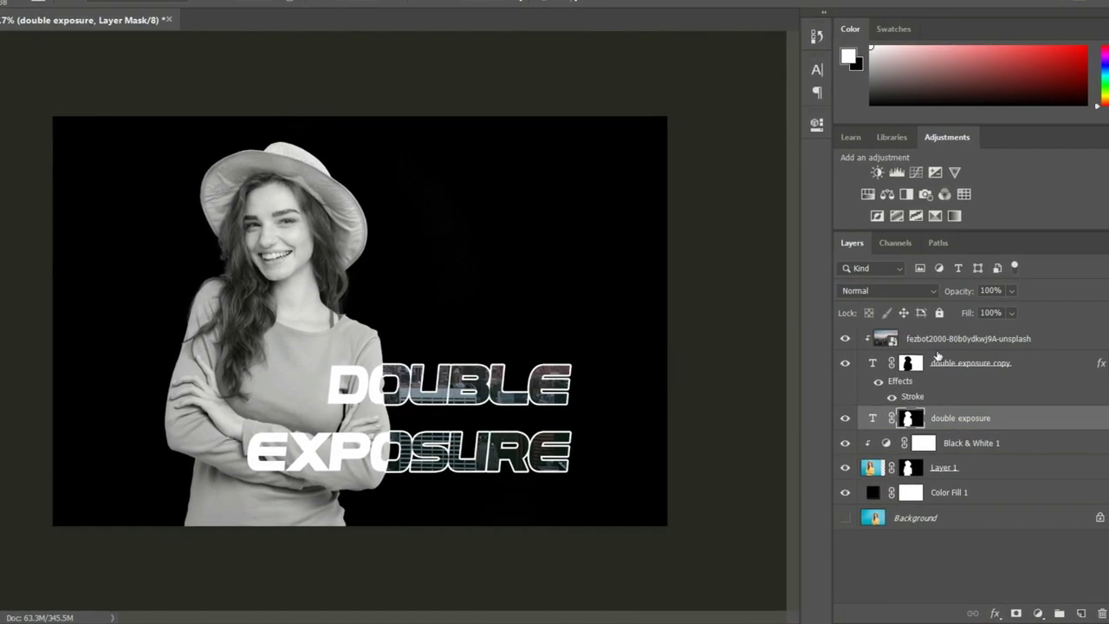
Duplicate the city photo layer, move the copy below the text layers, and clip it to the woman.
left_click(941, 345)
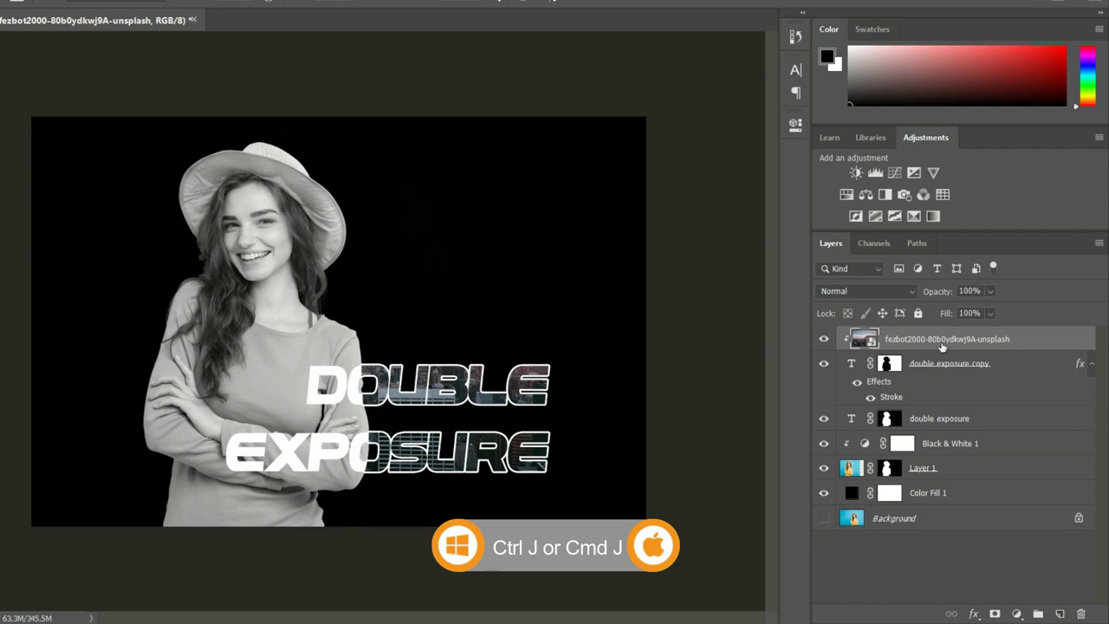
key("ctrl+j")
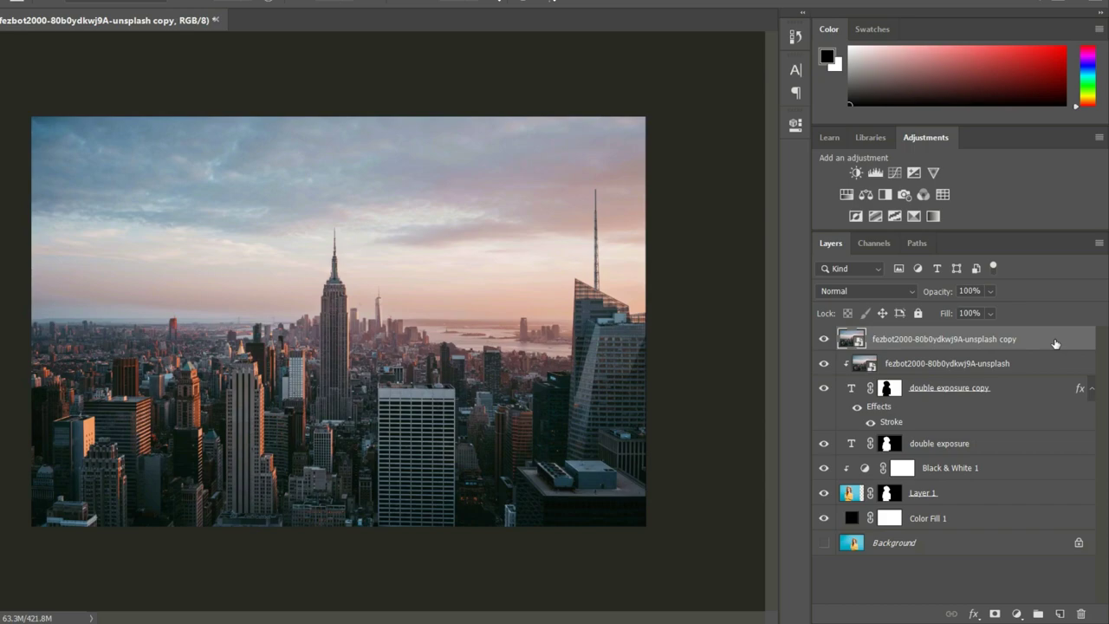
left_click_drag(1055, 344, 1006, 458)
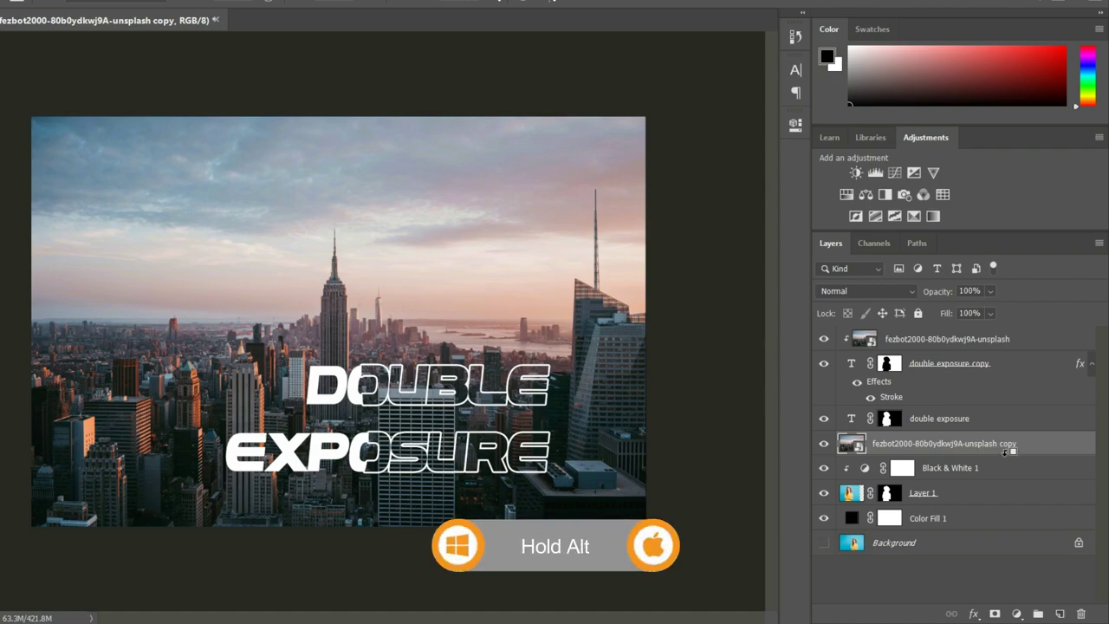
left_click(907, 454, "alt")
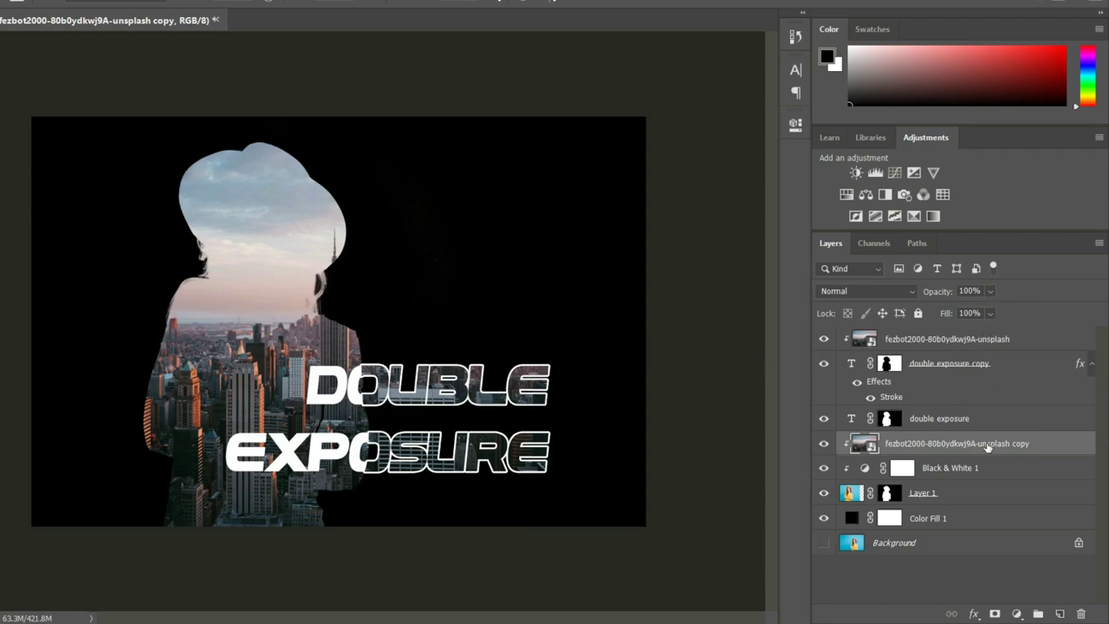
Move the skyline so the Empire State Building sits in her torso, restoring 100% opacity.
left_click(992, 292)
left_click_drag(1008, 312, 984, 312)
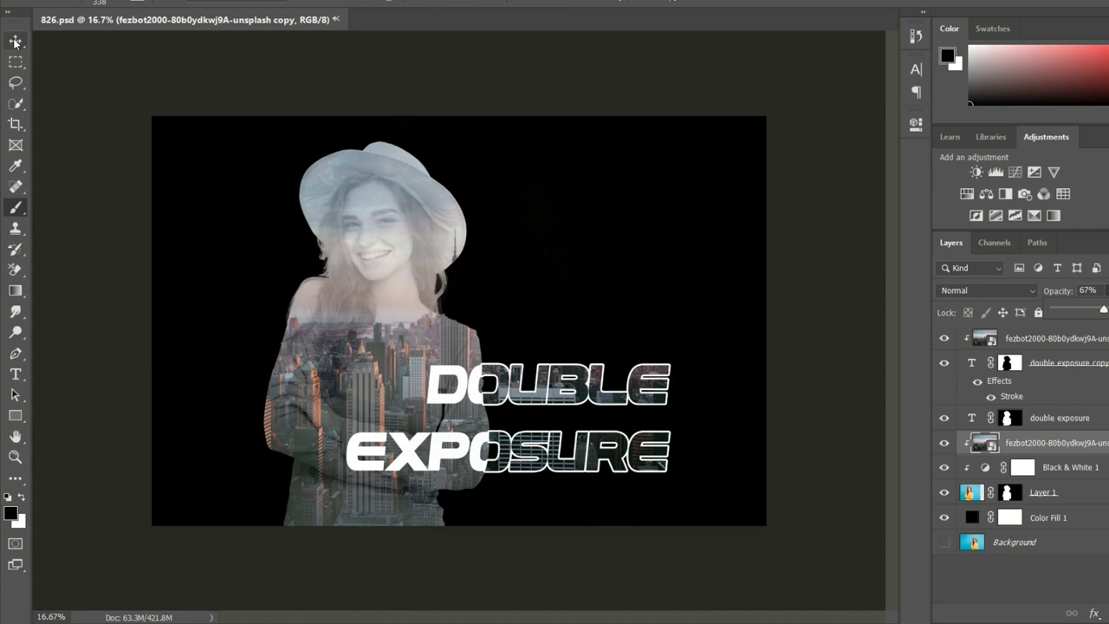
left_click(14, 42)
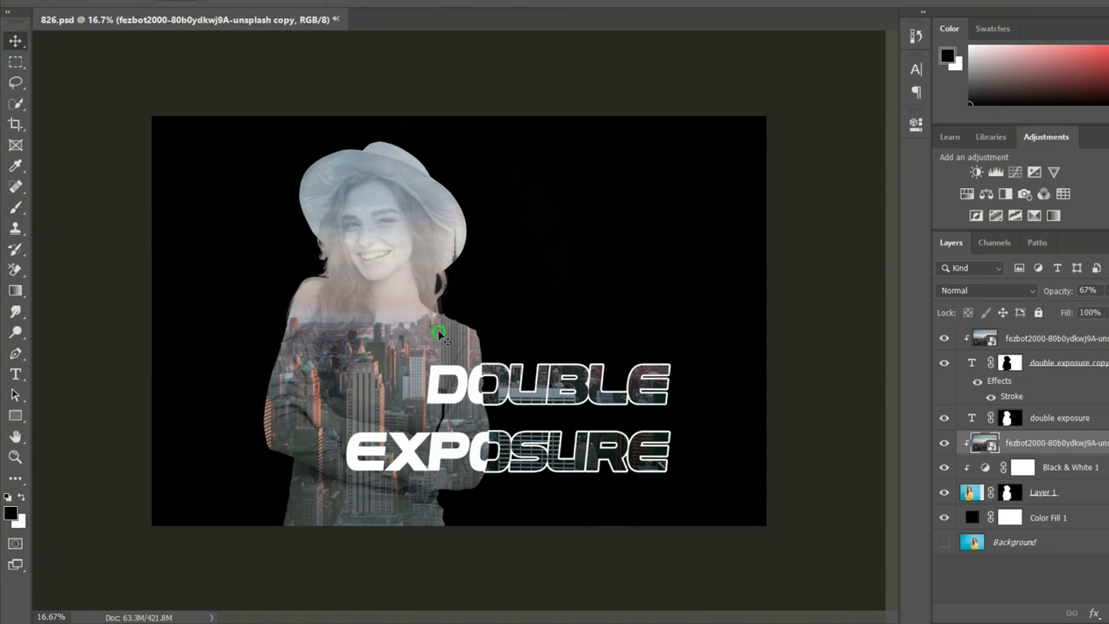
mouse_move(439, 329)
left_mouse_down()
mouse_move(376, 389)
mouse_move(366, 436)
left_mouse_up()
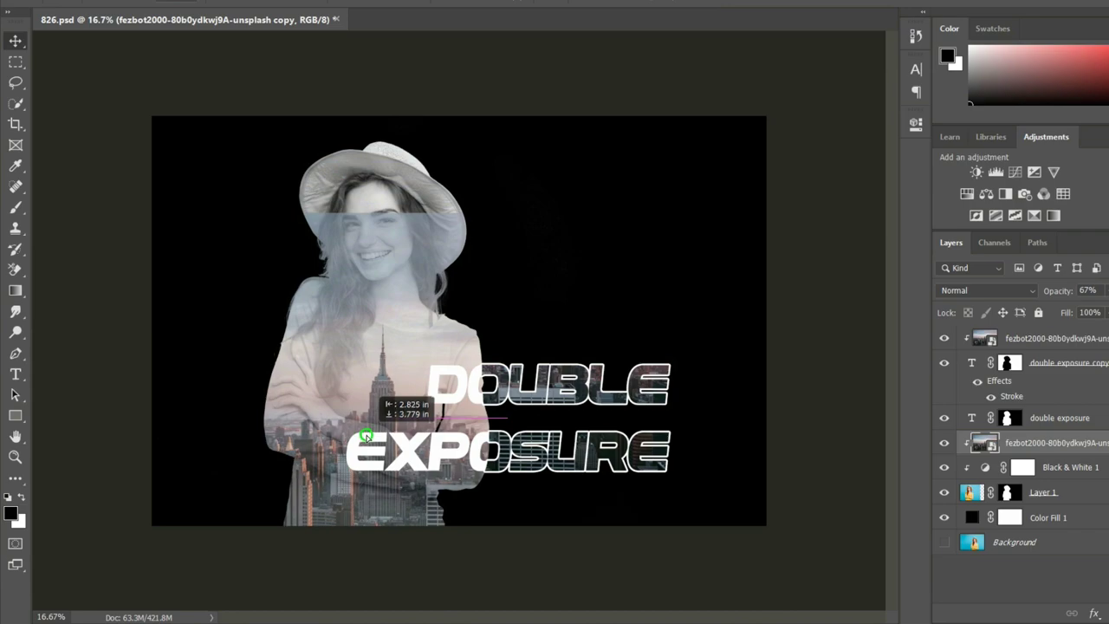
left_click_drag(367, 436, 364, 439)
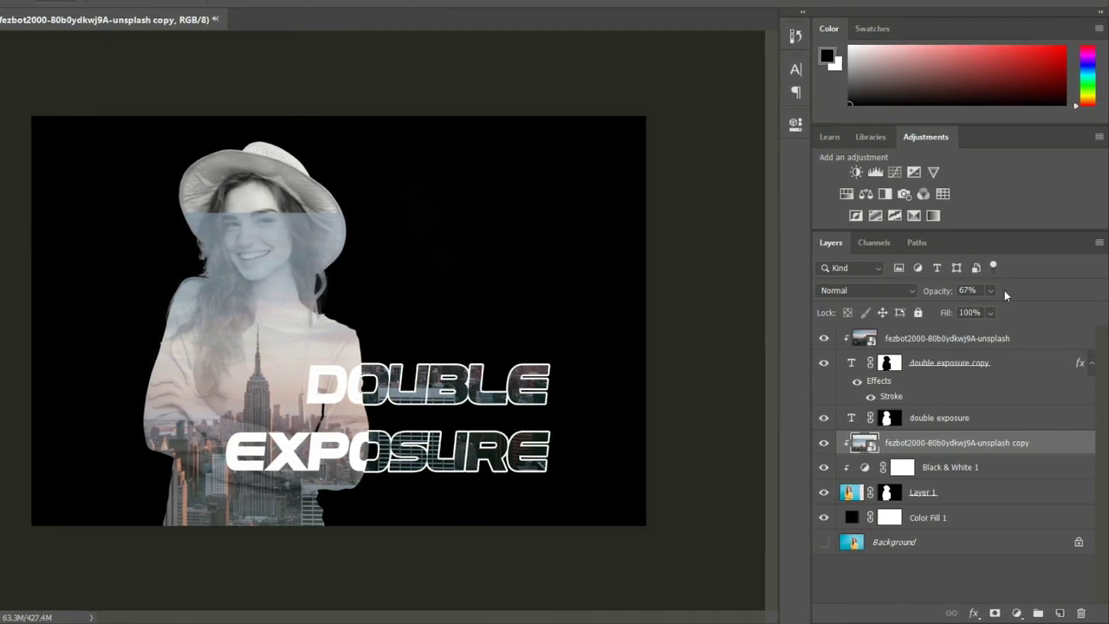
left_click(992, 291)
left_click_drag(1004, 311, 1059, 310)
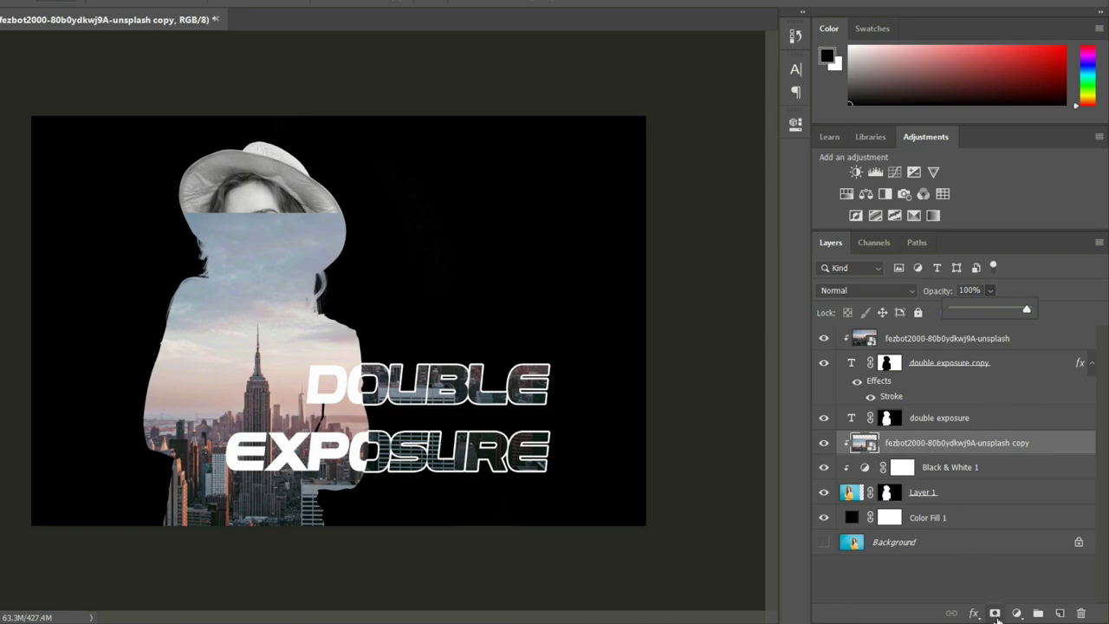
Add a mask to the skyline copy and paint black with a 511 px brush over her face and hat.
left_click(994, 614)
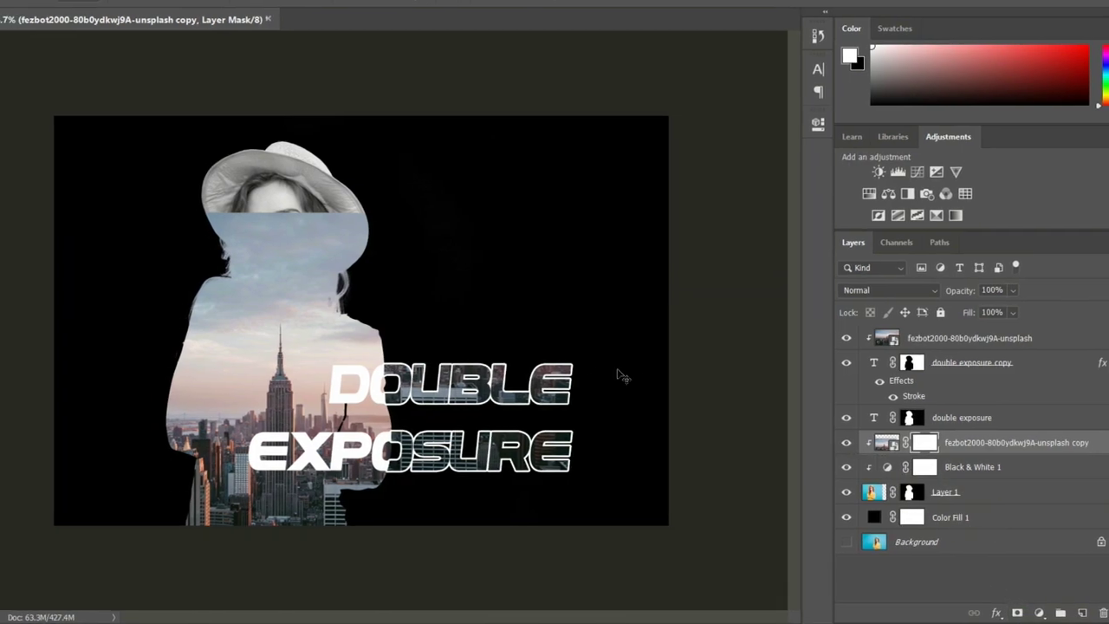
left_click(14, 207)
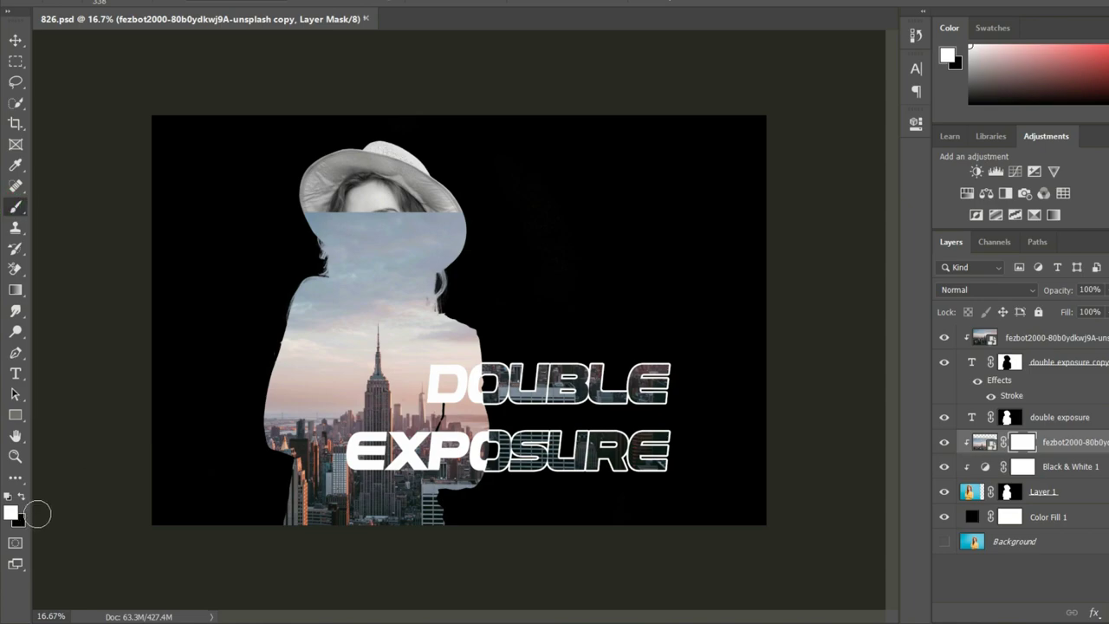
left_click(22, 495)
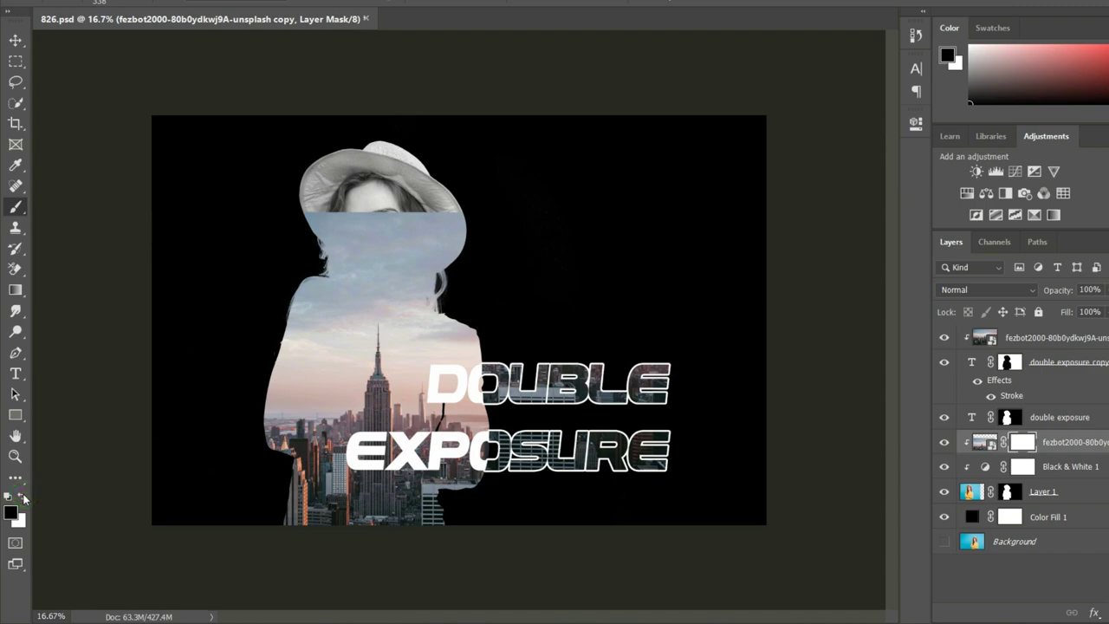
right_click(228, 388)
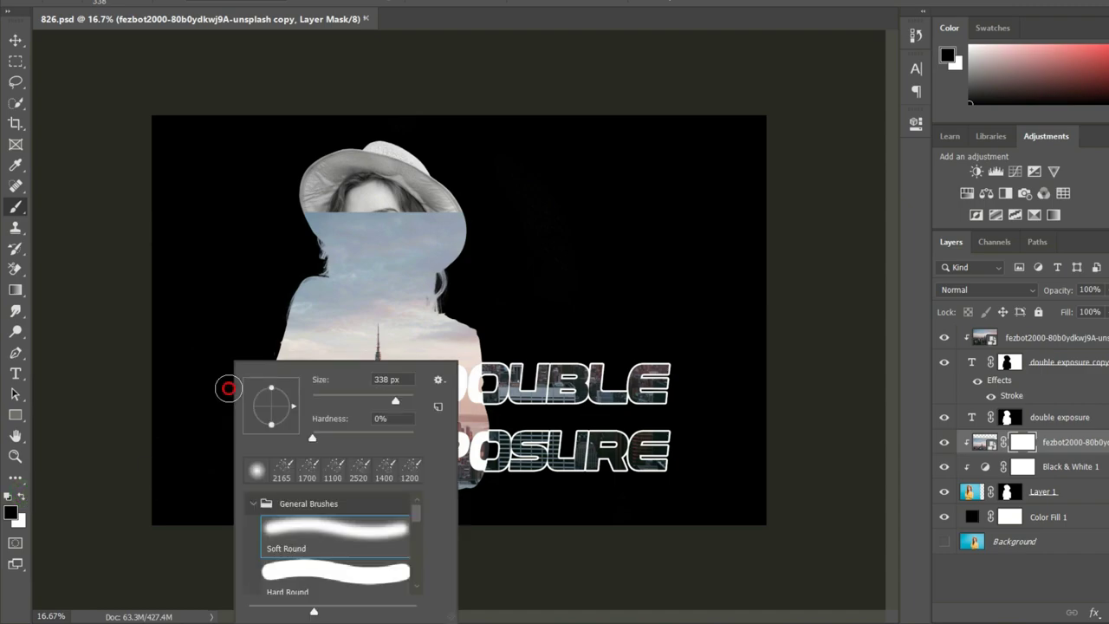
left_click_drag(400, 404, 403, 401)
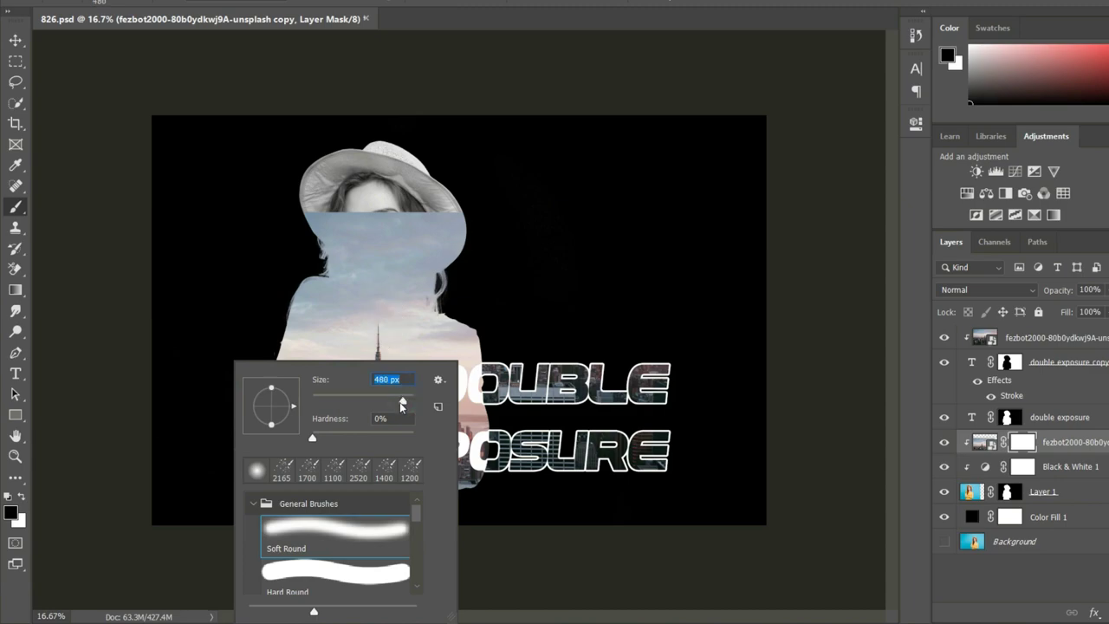
left_click_drag(402, 404, 404, 402)
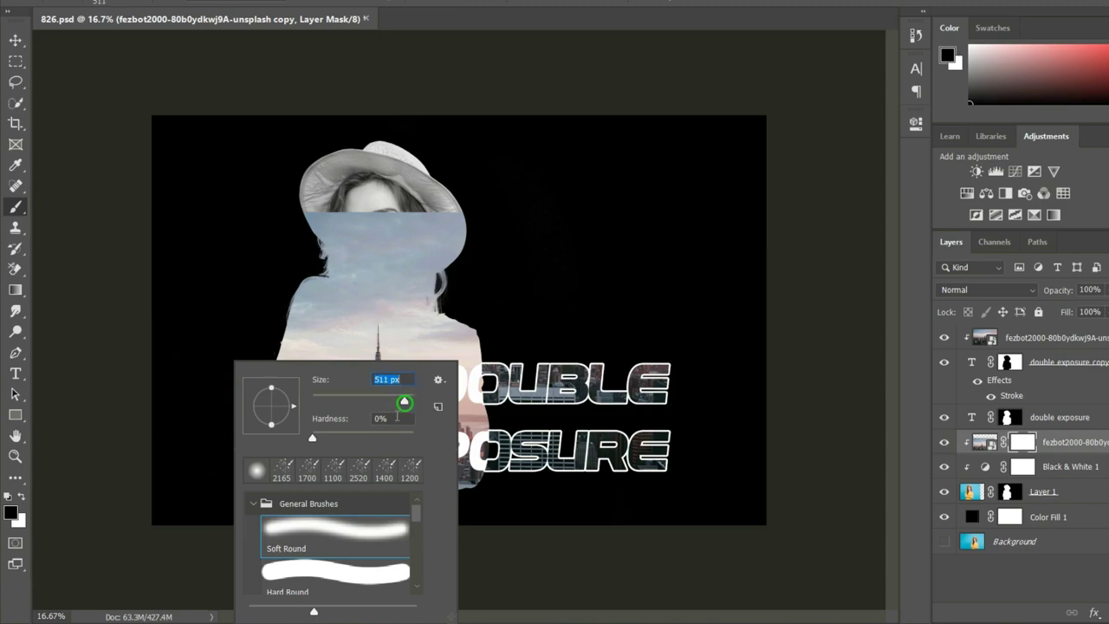
left_click(312, 437)
left_click(273, 201)
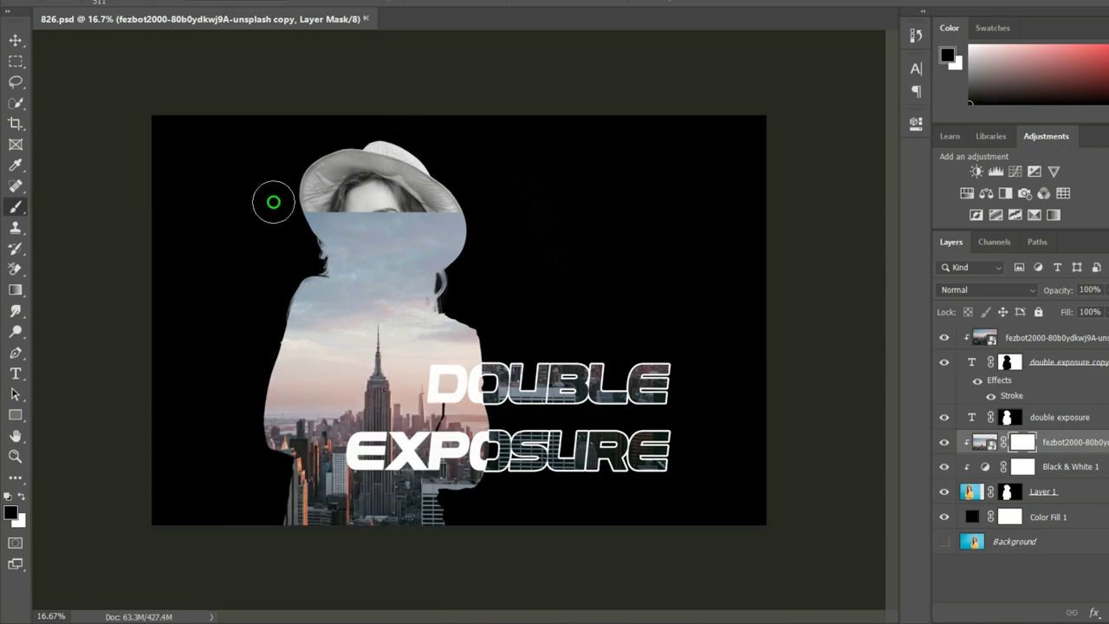
mouse_move(273, 201)
left_mouse_down()
mouse_move(440, 211)
mouse_move(440, 289)
mouse_move(439, 260)
mouse_move(391, 235)
mouse_move(408, 292)
mouse_move(324, 216)
mouse_move(358, 256)
mouse_move(338, 248)
mouse_move(299, 286)
mouse_move(324, 275)
mouse_move(312, 312)
mouse_move(297, 297)
mouse_move(329, 277)
mouse_move(328, 266)
left_mouse_up()
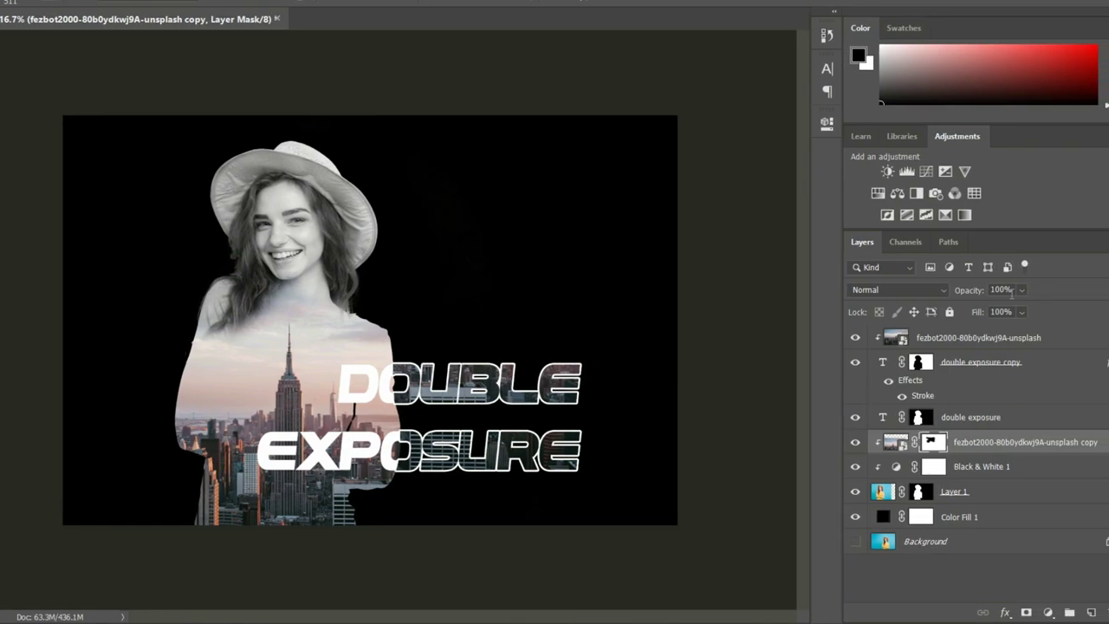
Lower the skyline copy to 55% opacity and mask it off her hair and neck.
left_click(1022, 289)
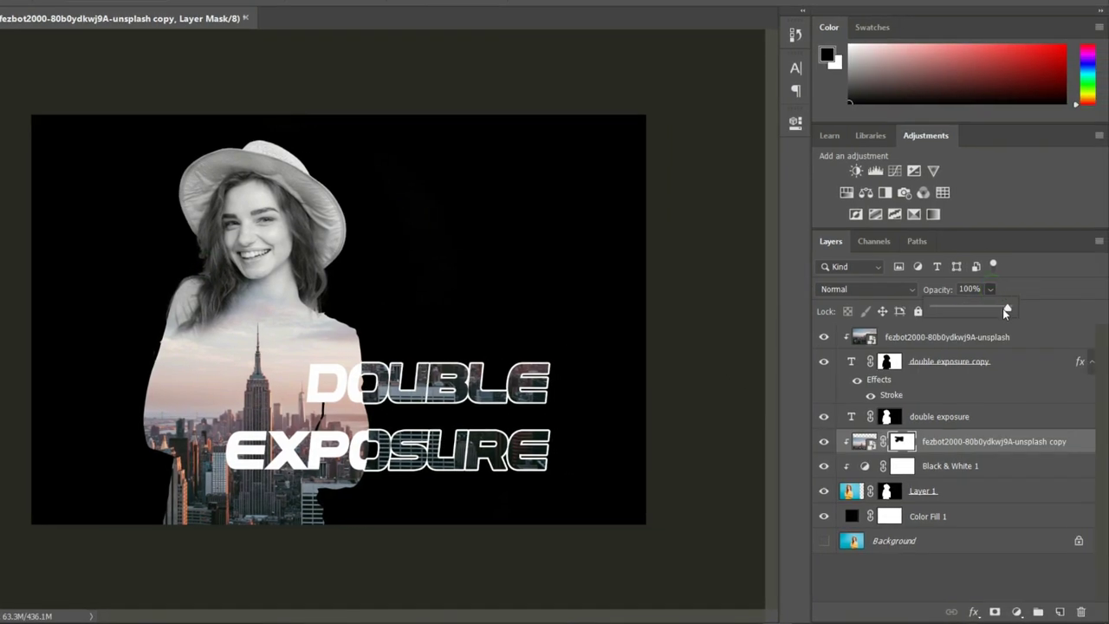
left_click_drag(1005, 310, 976, 317)
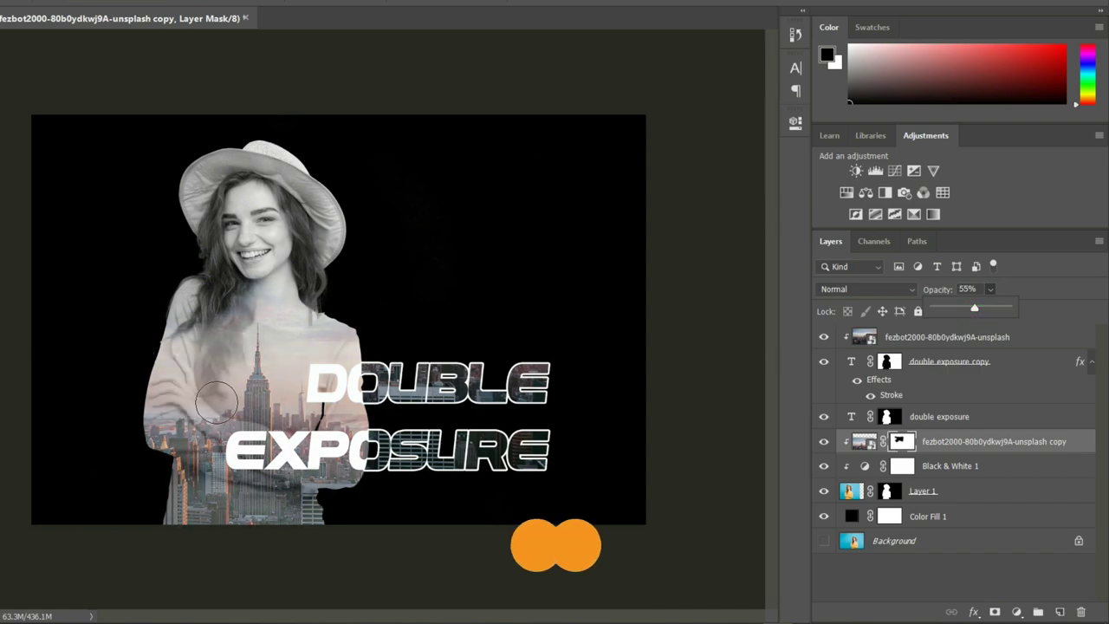
key("ctrl+plus")
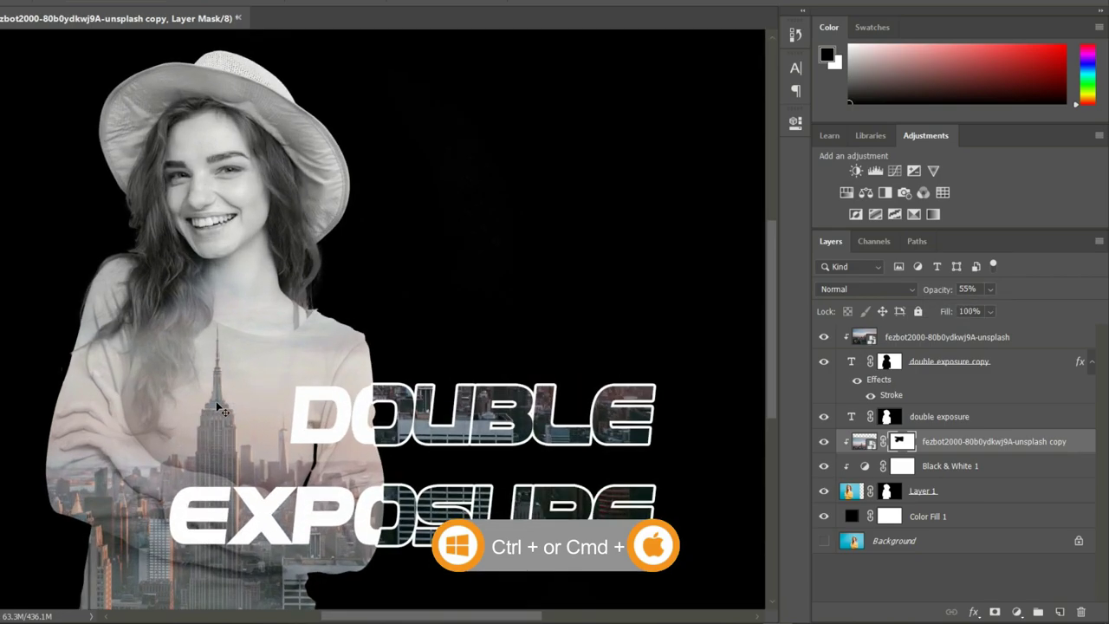
key("ctrl+plus")
key("ctrl+plus")
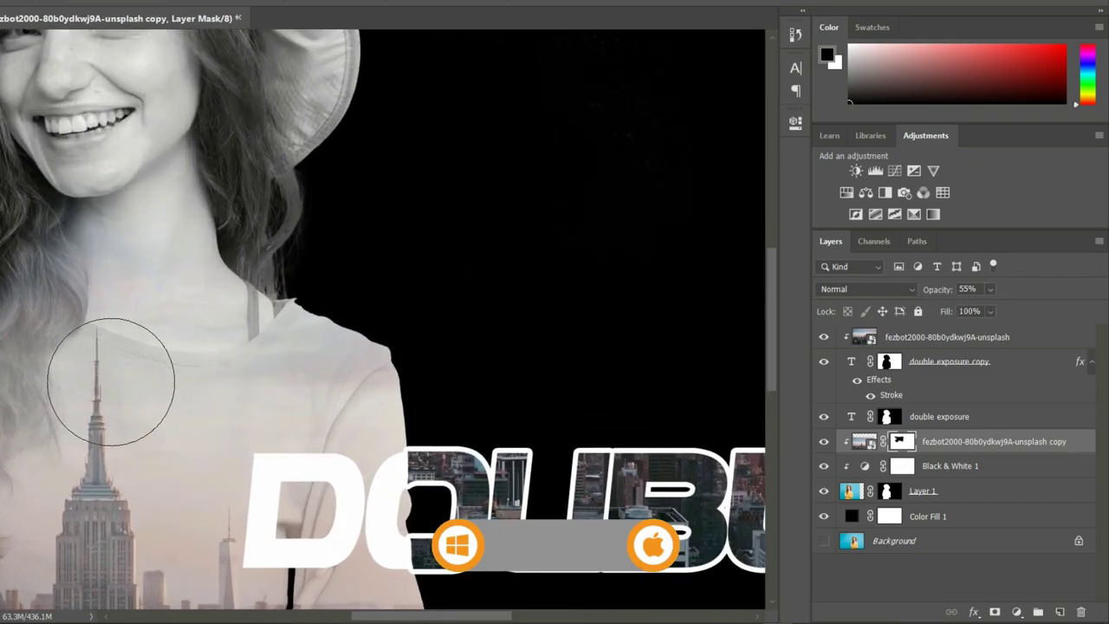
key("space")
left_click_drag(10, 408, 322, 335)
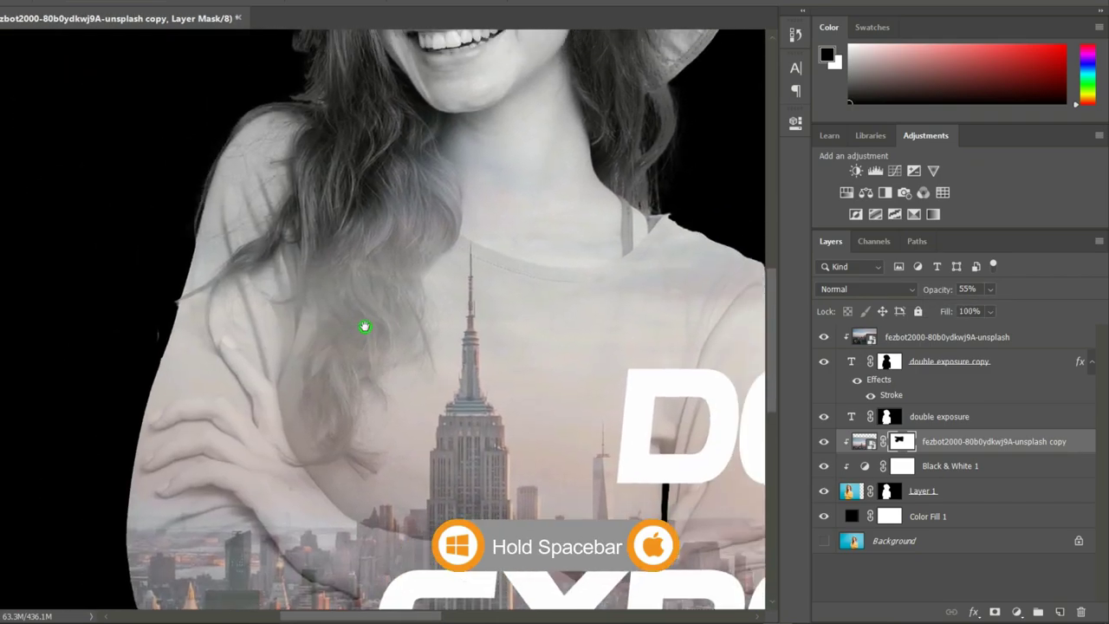
right_click(524, 224)
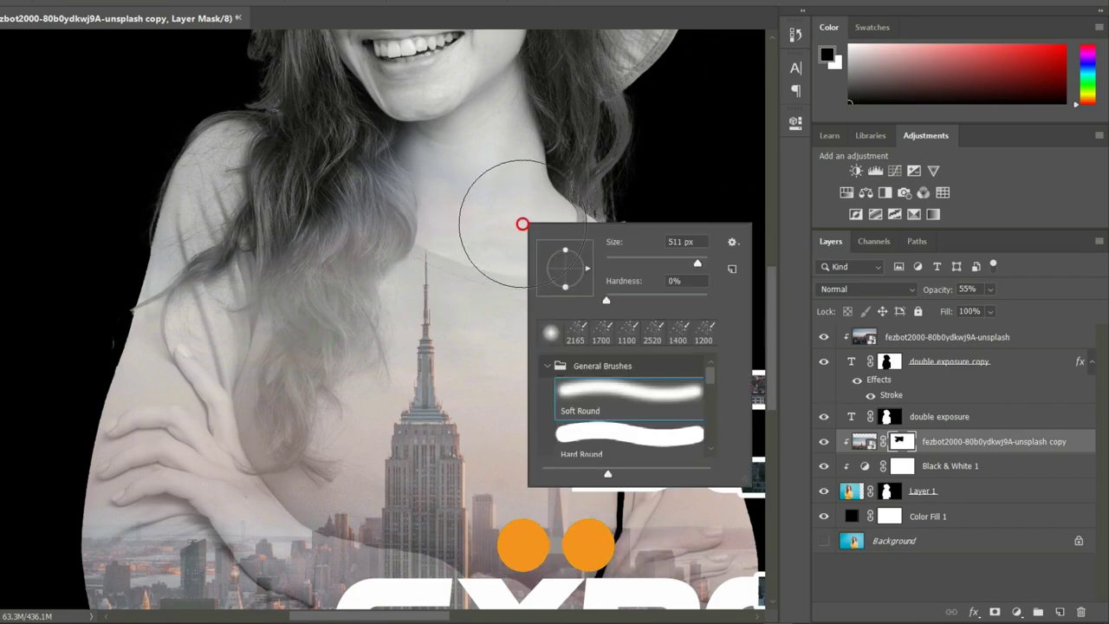
left_click_drag(698, 263, 652, 264)
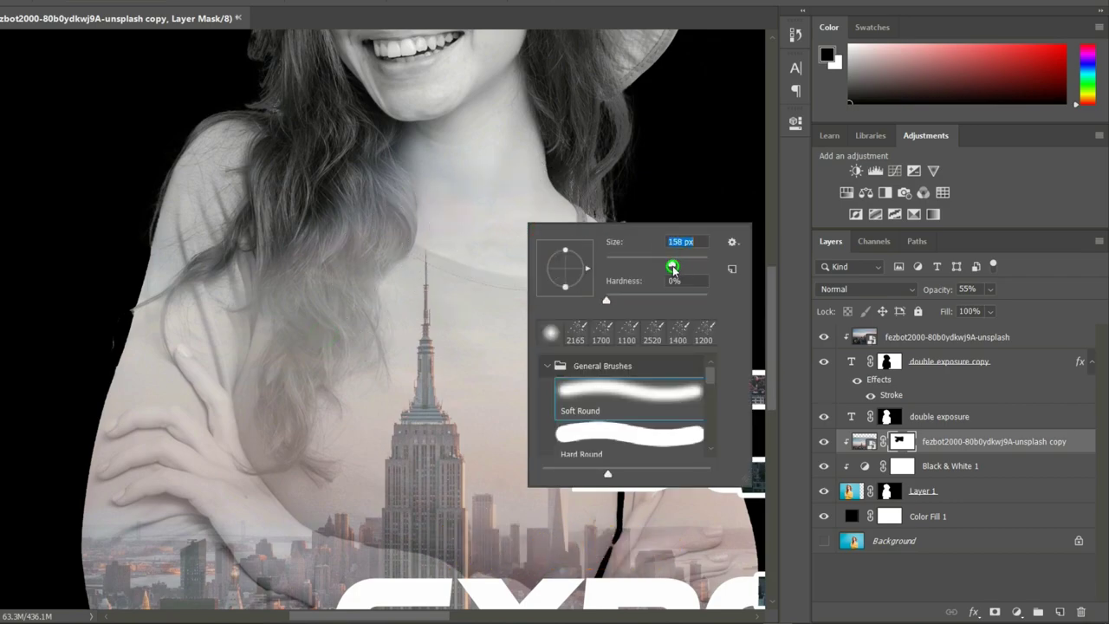
left_click(438, 217)
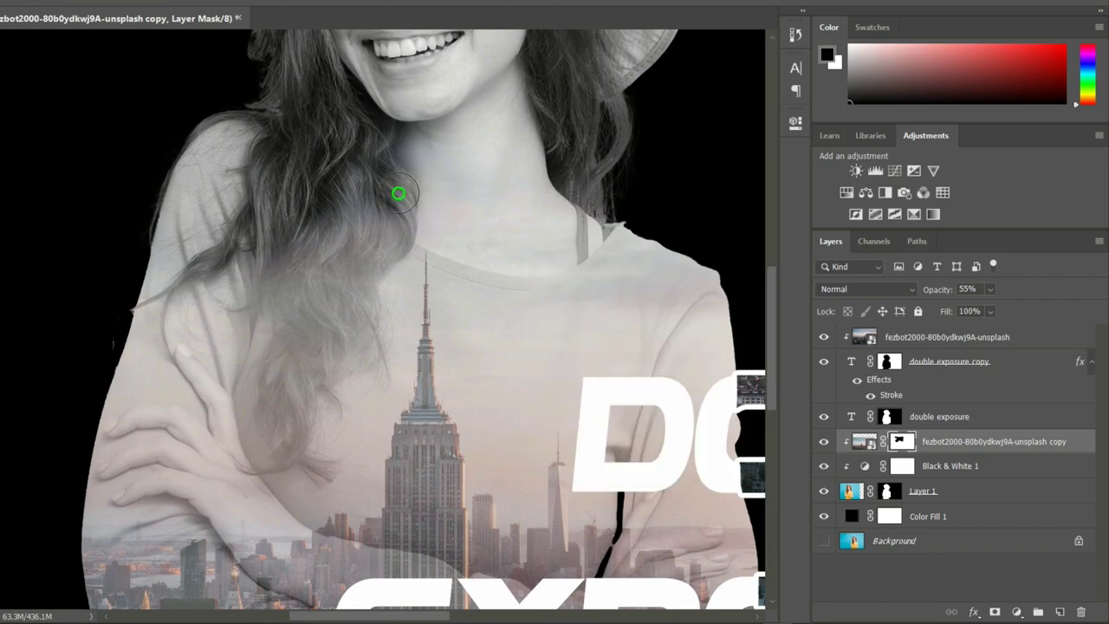
left_click_drag(396, 190, 366, 194)
left_click_drag(442, 224, 528, 181)
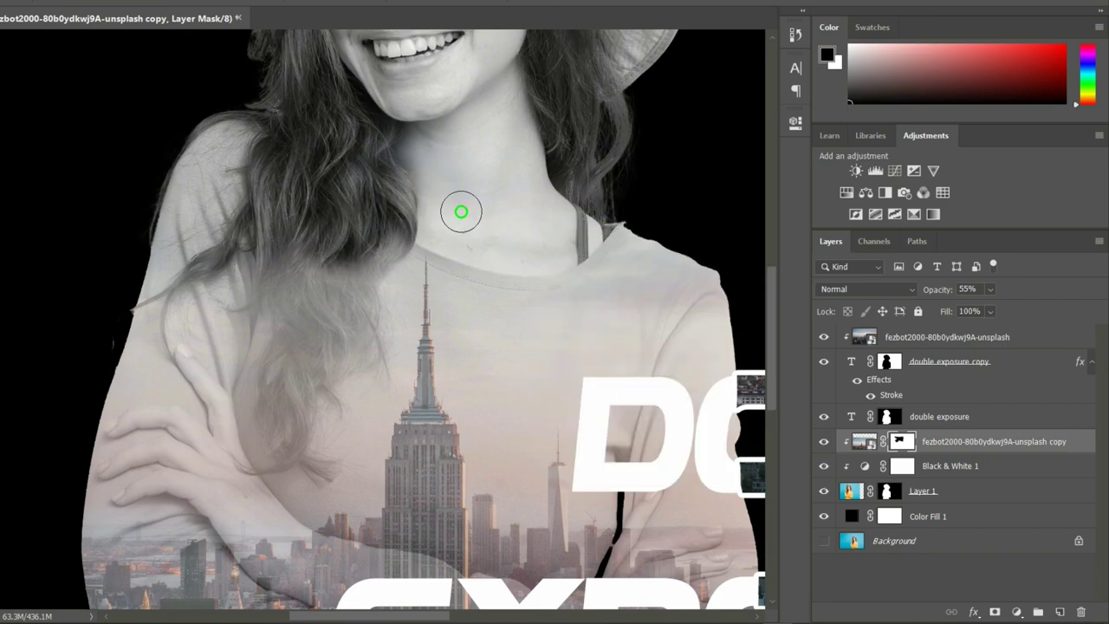
Mask the skyline off her hand, hair and shoulder, enlarging the brush to 369 px.
right_click(163, 251)
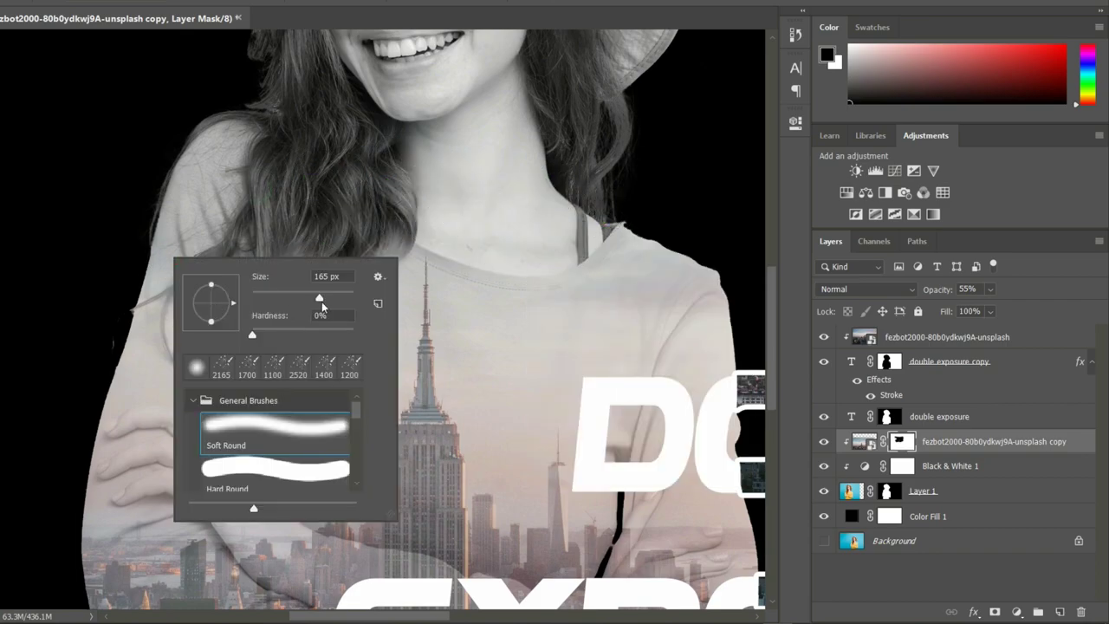
left_click(62, 371)
right_click(205, 432)
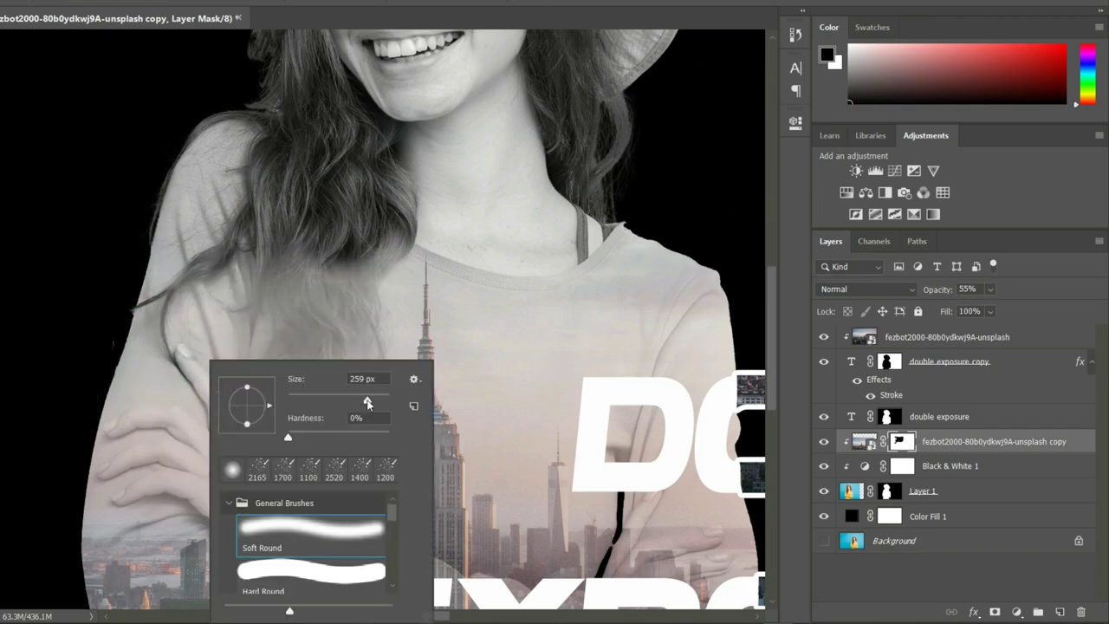
left_click_drag(338, 404, 348, 401)
key("Return")
mouse_move(211, 453)
left_mouse_down()
mouse_move(148, 453)
mouse_move(208, 493)
mouse_move(236, 463)
left_mouse_up()
mouse_move(312, 294)
left_mouse_down()
mouse_move(285, 260)
mouse_move(292, 339)
mouse_move(355, 259)
left_mouse_up()
right_click(364, 251)
left_click_drag(508, 283, 535, 282)
key("Return")
mouse_move(329, 324)
left_mouse_down()
mouse_move(292, 445)
mouse_move(260, 223)
left_mouse_up()
mouse_move(612, 193)
left_mouse_down()
mouse_move(408, 185)
mouse_move(334, 279)
left_mouse_up()
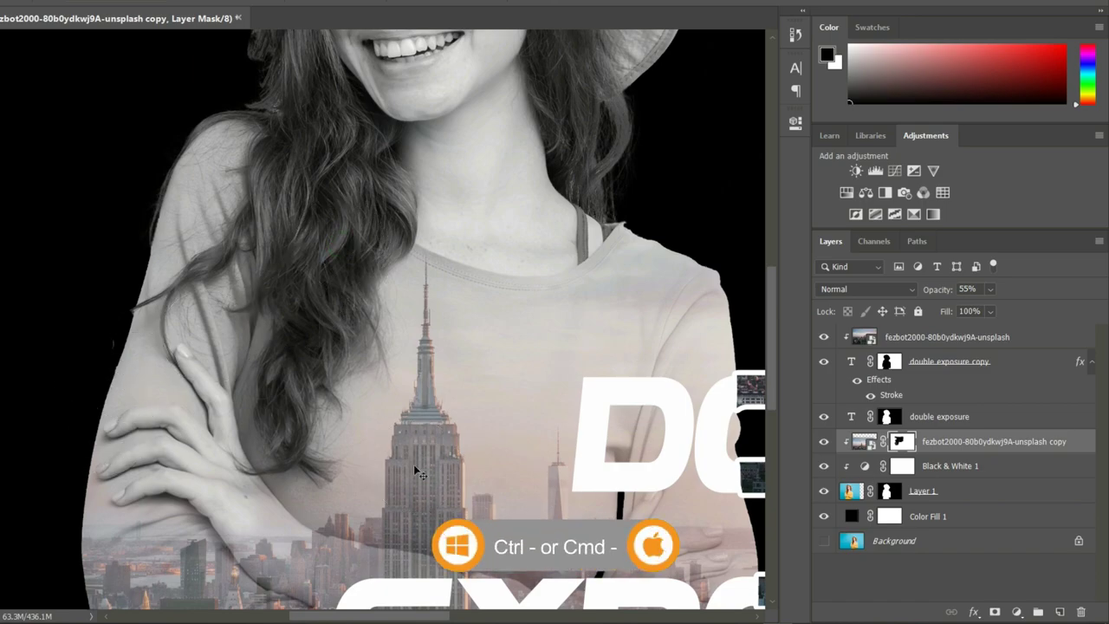
key("ctrl+minus")
key("ctrl+minus")
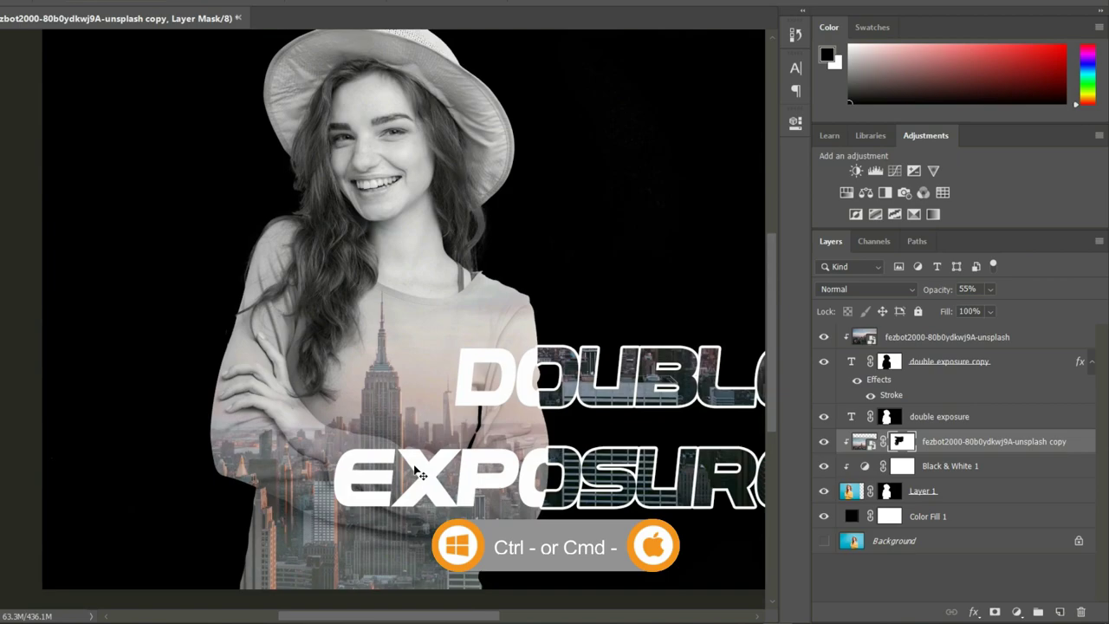
key("ctrl+minus")
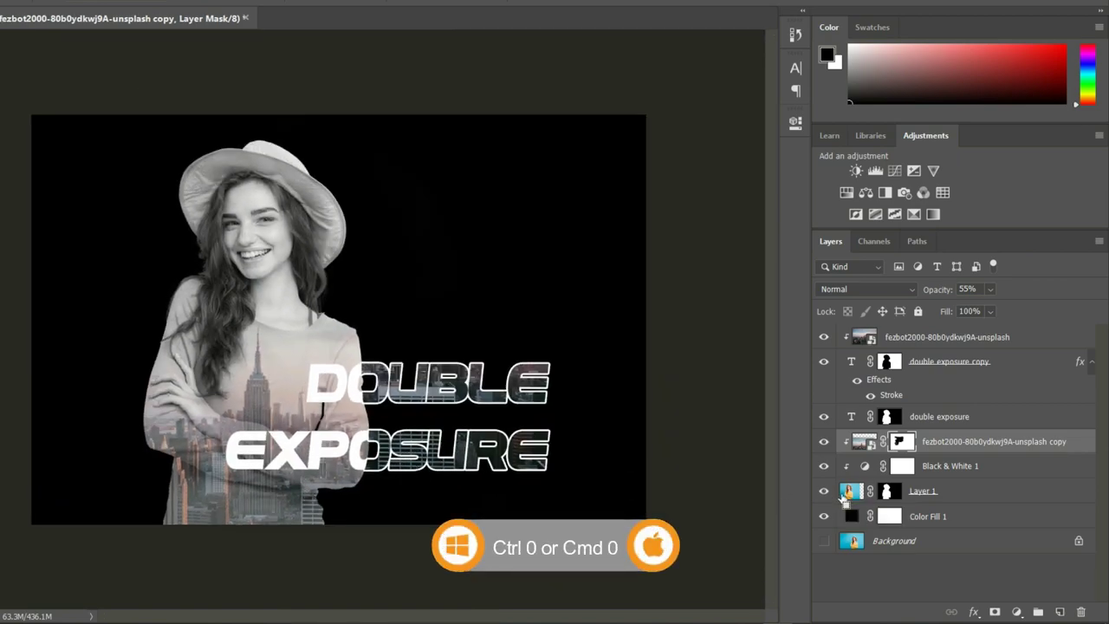
Set the masked skyline copy to 100% opacity, then select the Color Fill 1 layer.
key("ctrl+0")
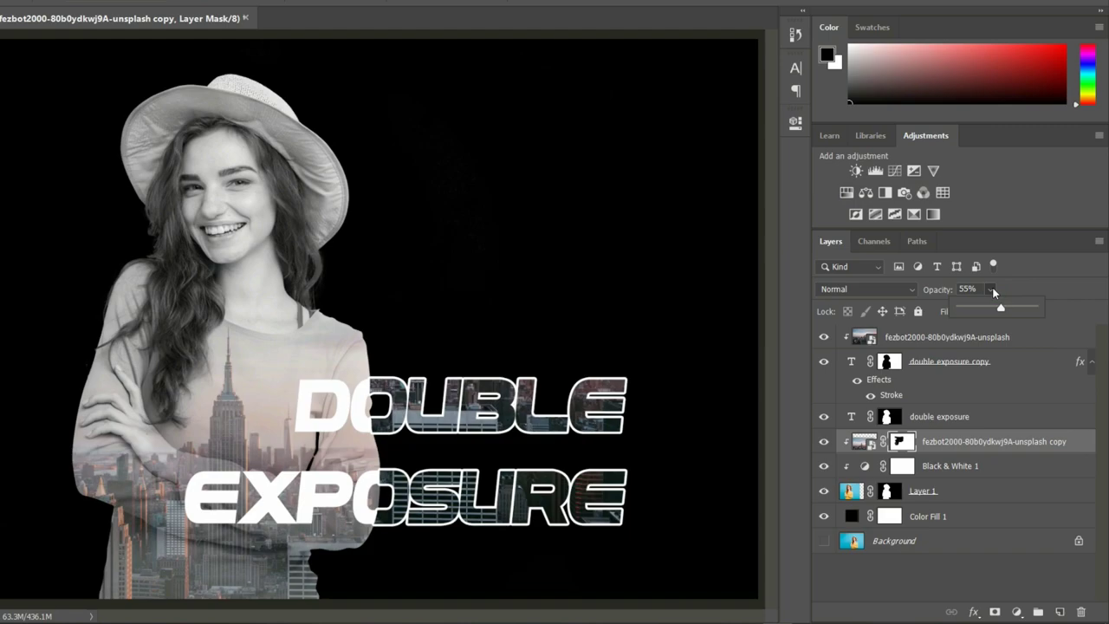
left_click_drag(1000, 310, 1047, 317)
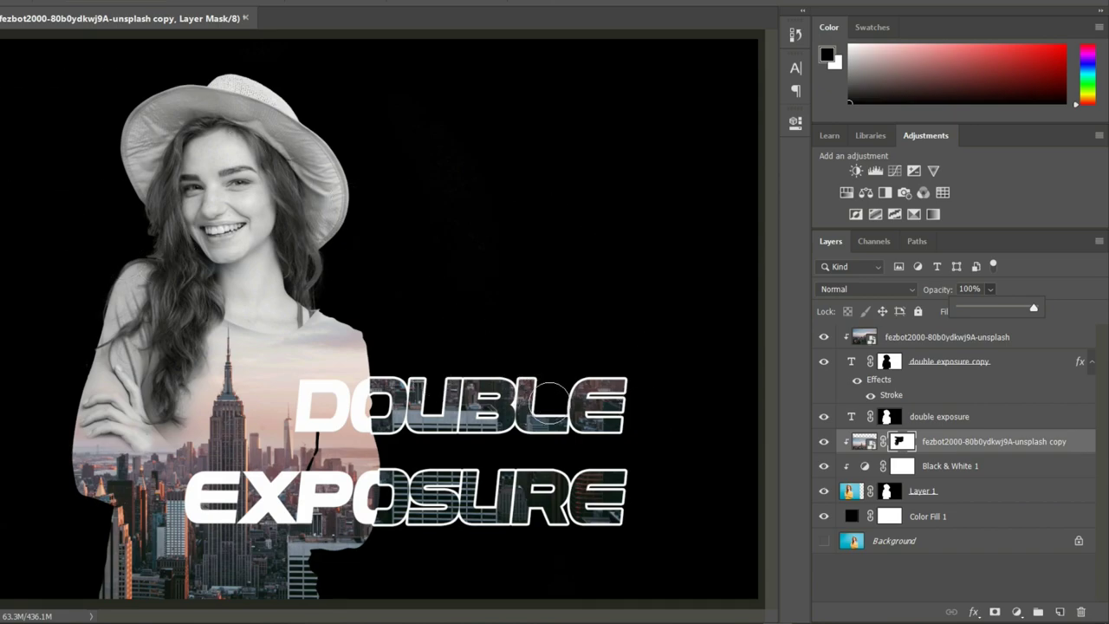
left_click(1005, 525)
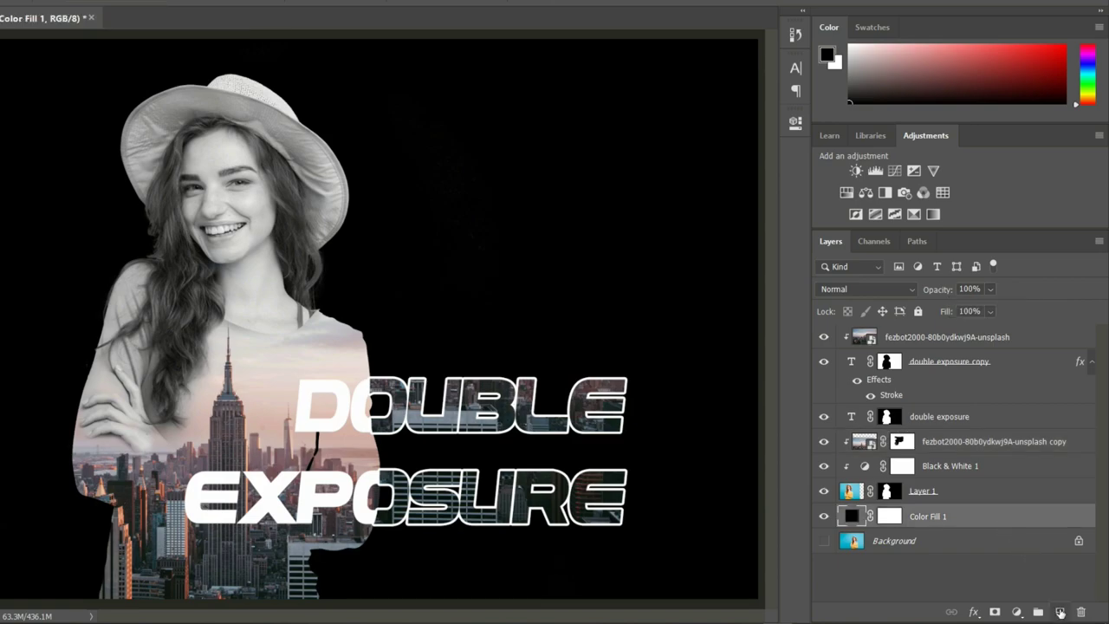
Add a new layer above Color Fill 1 with a grey-to-black radial gradient from the top-left corner.
left_click(1060, 612)
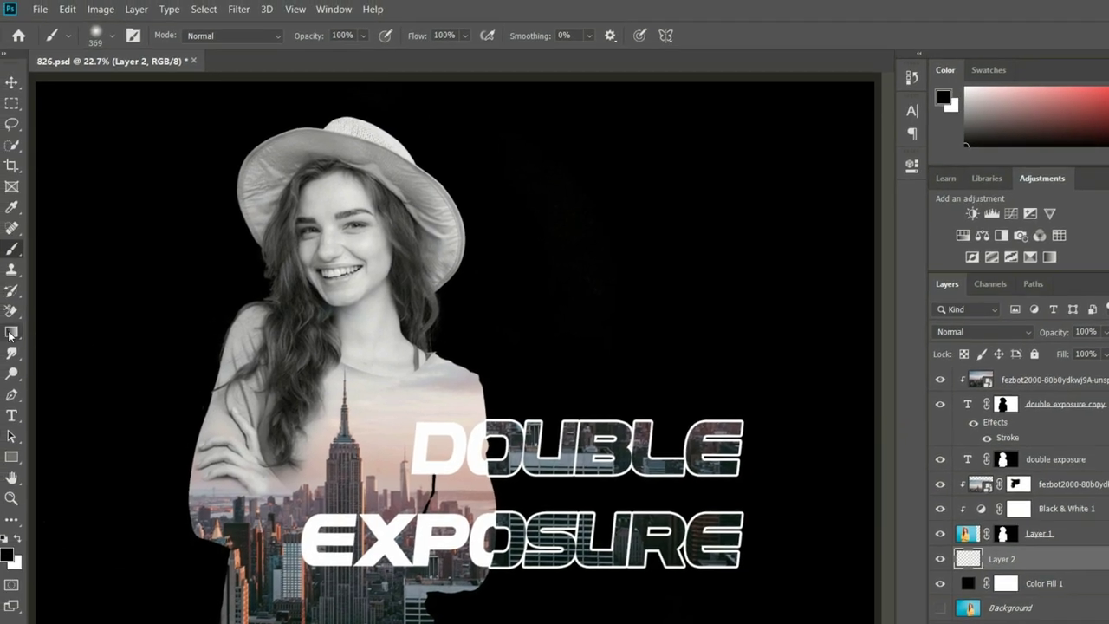
left_click(10, 334)
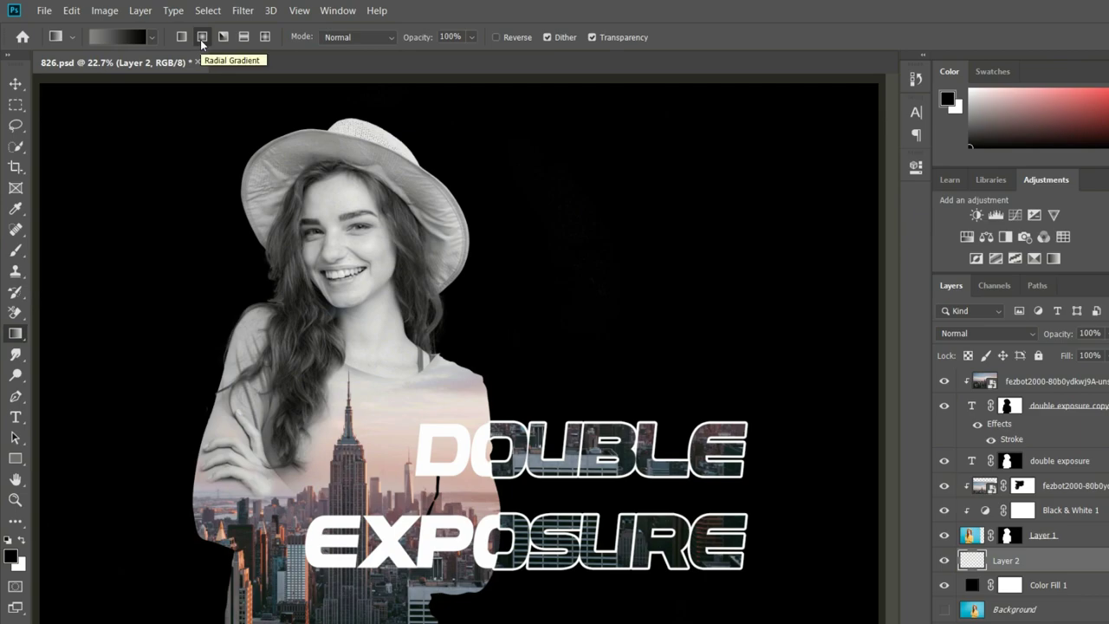
left_click(124, 37)
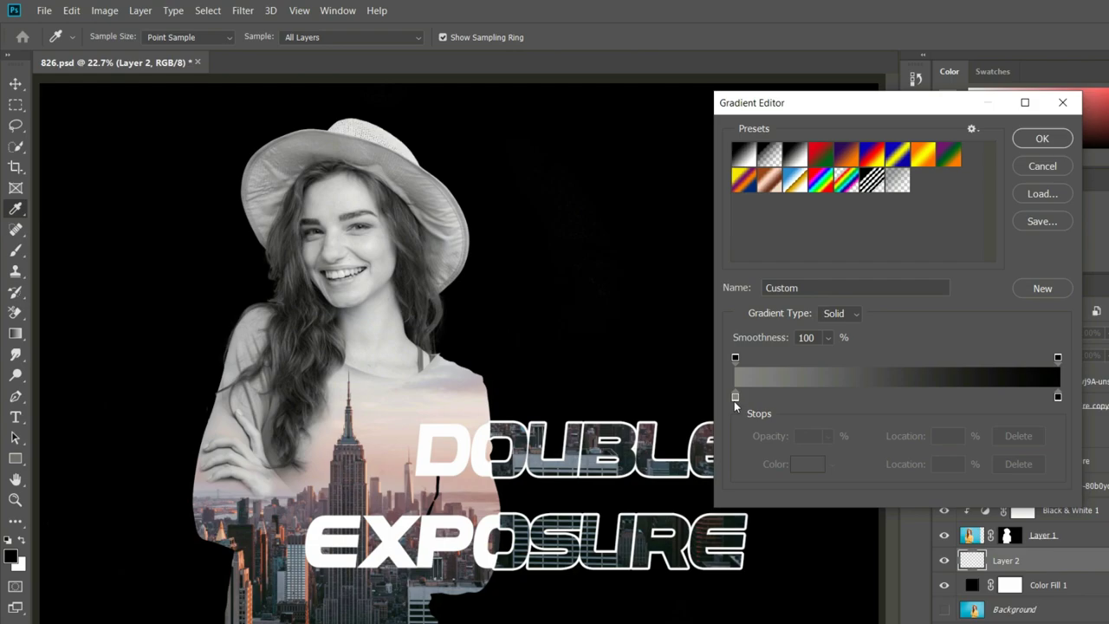
left_click(1044, 140)
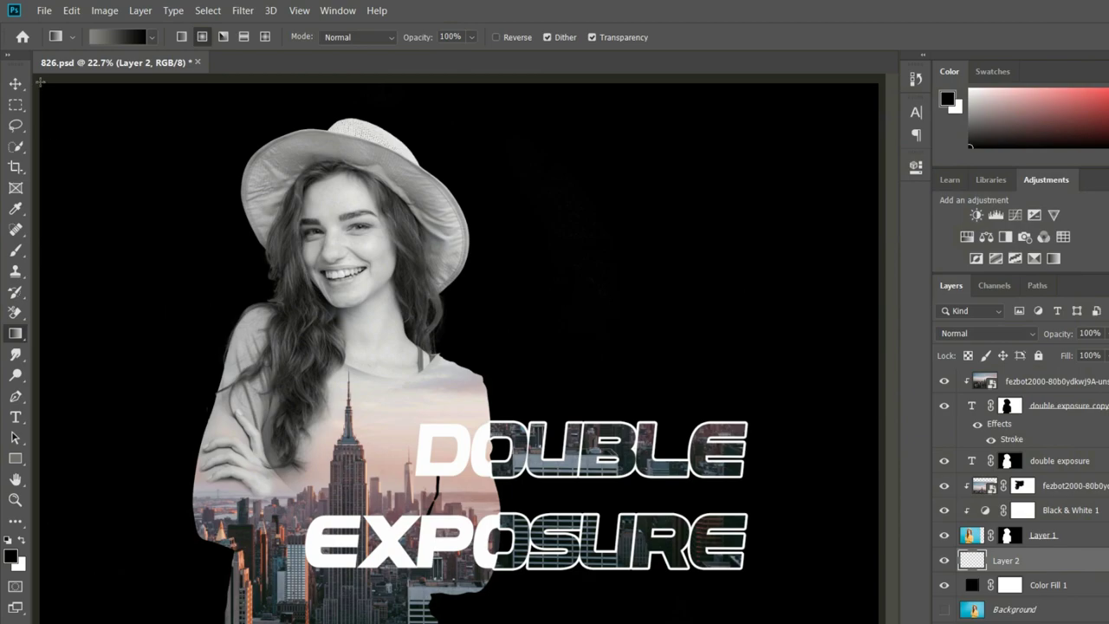
left_click_drag(39, 82, 828, 612)
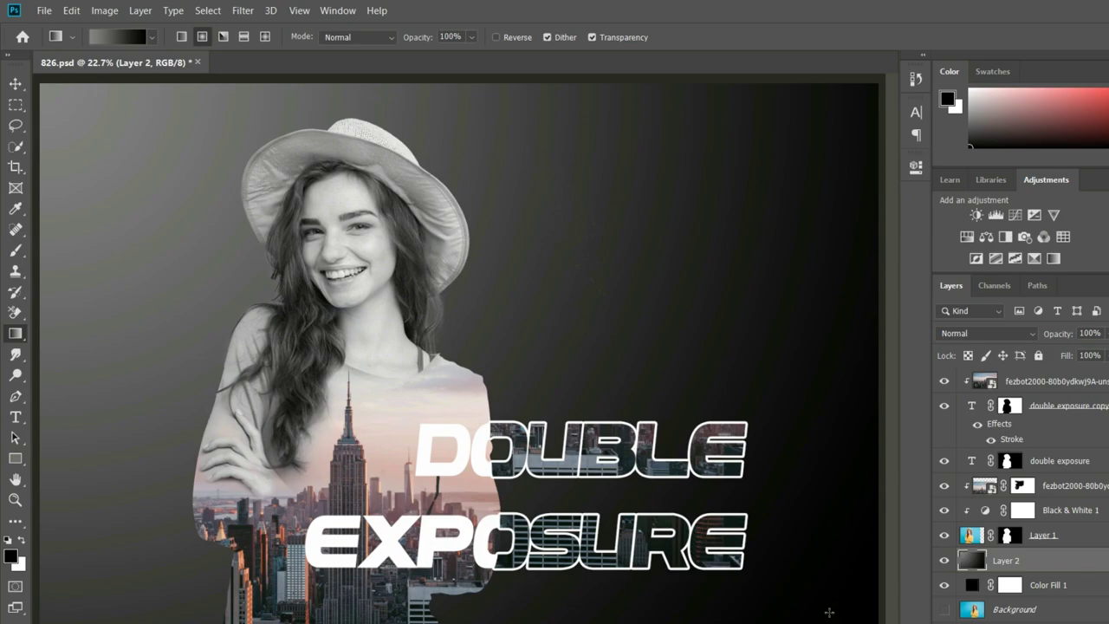
left_click_drag(40, 84, 782, 613)
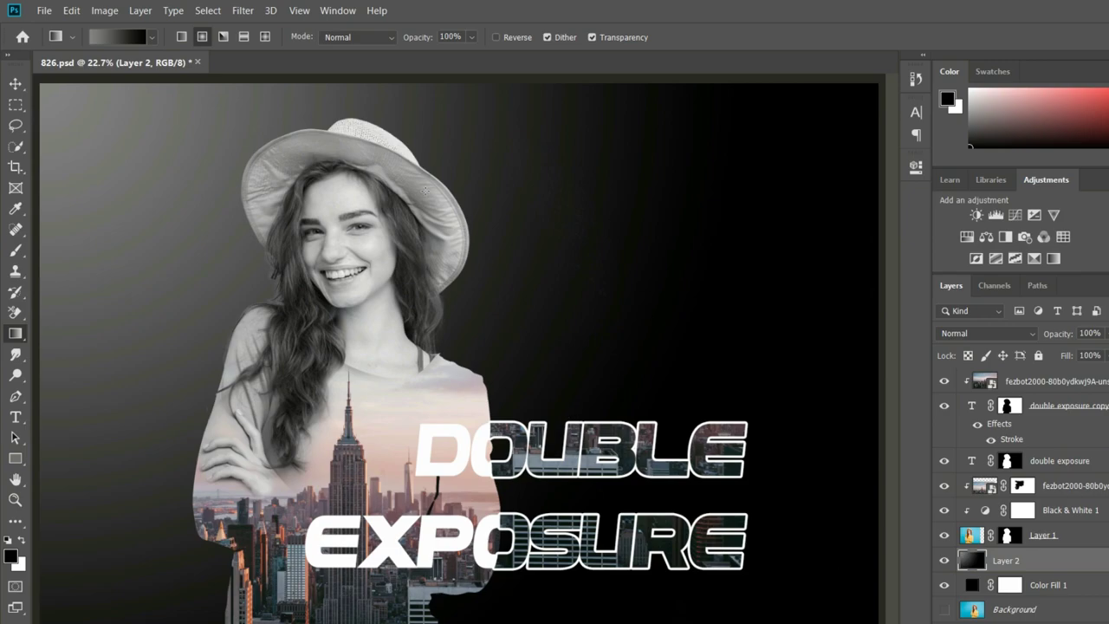
key("v")
left_click(1009, 535)
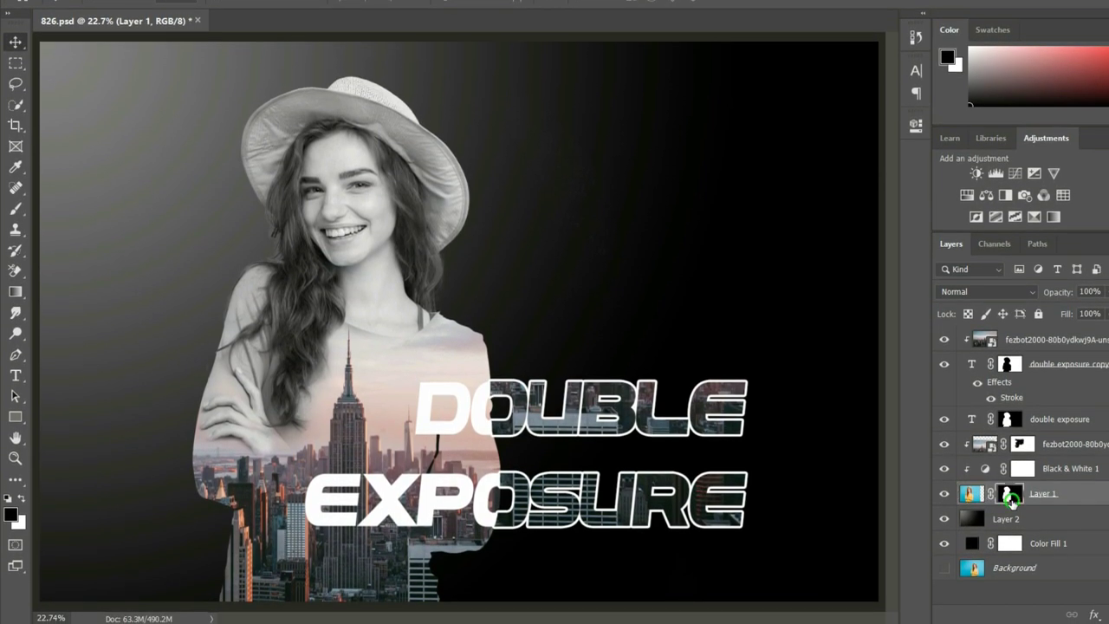
On Layer 1's mask, load the Kyle's Spatter Bot Tilt brush from Special Effects Brushes at 2165 px.
left_click(1011, 497)
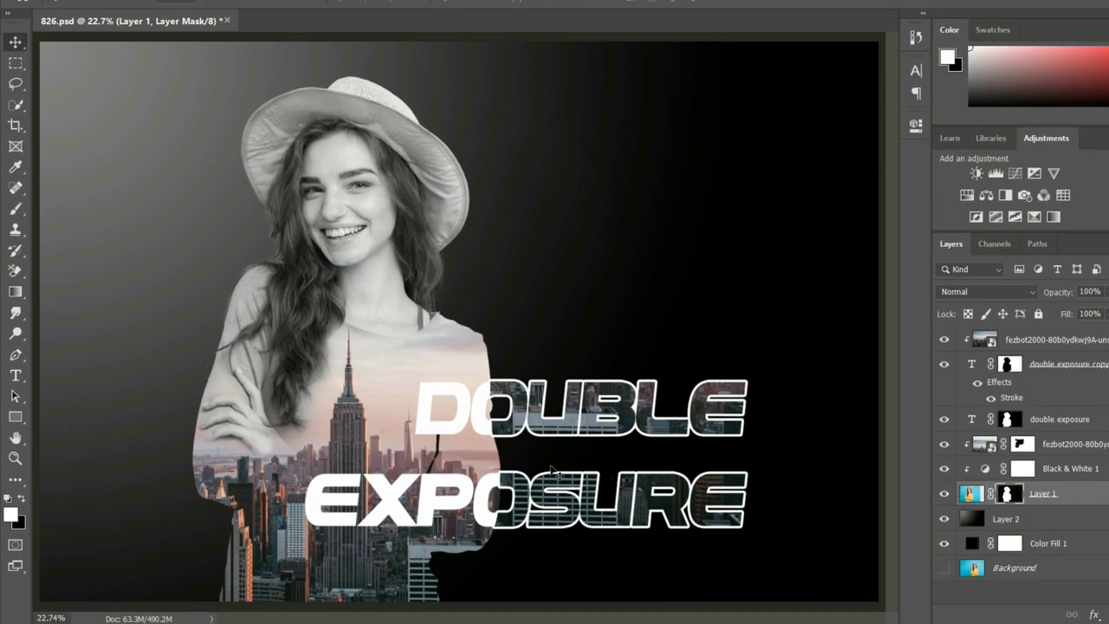
left_click(16, 208)
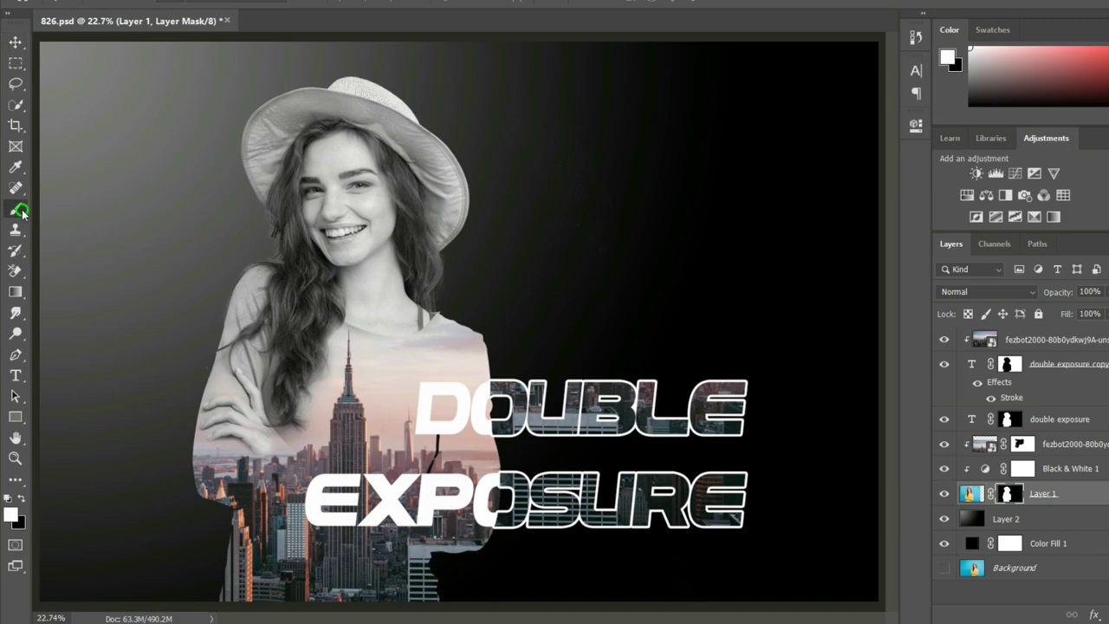
right_click(527, 305)
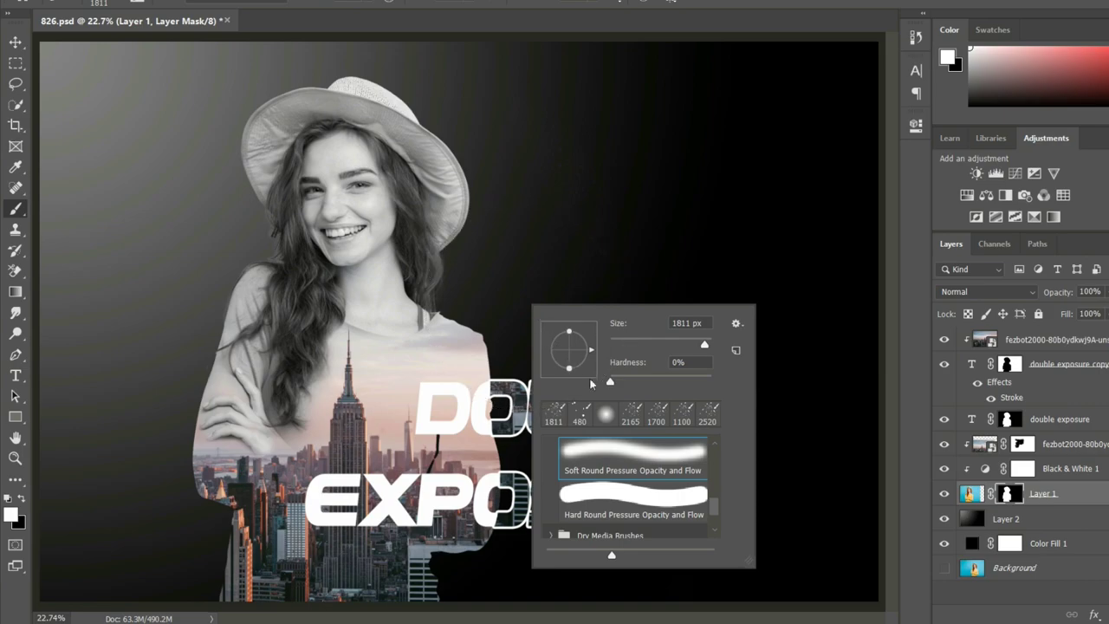
left_click_drag(716, 508, 715, 538)
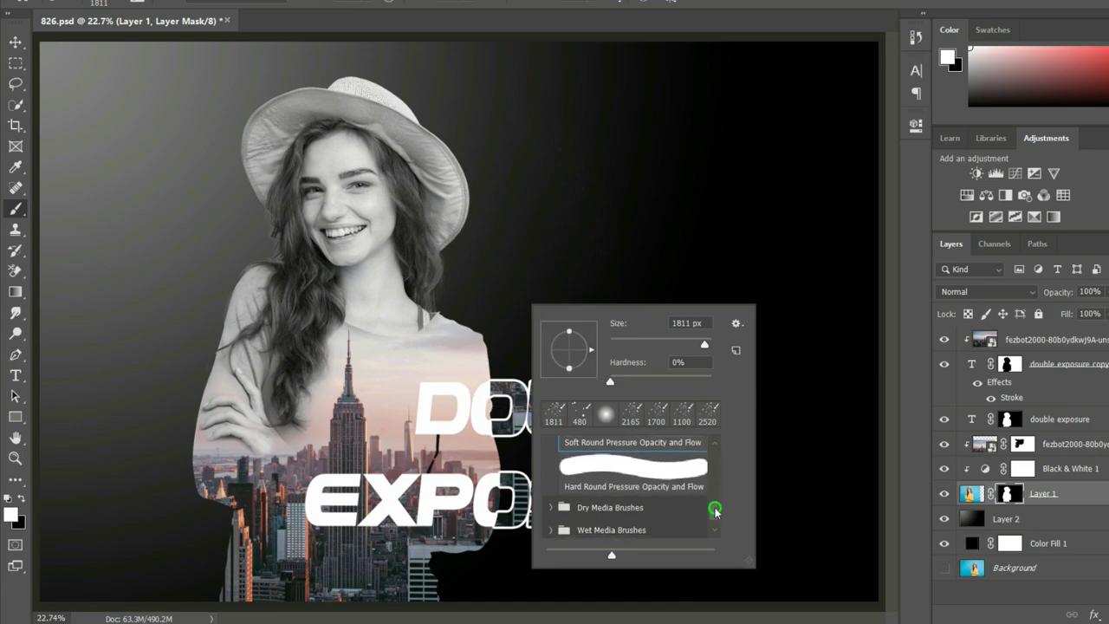
left_click(591, 531)
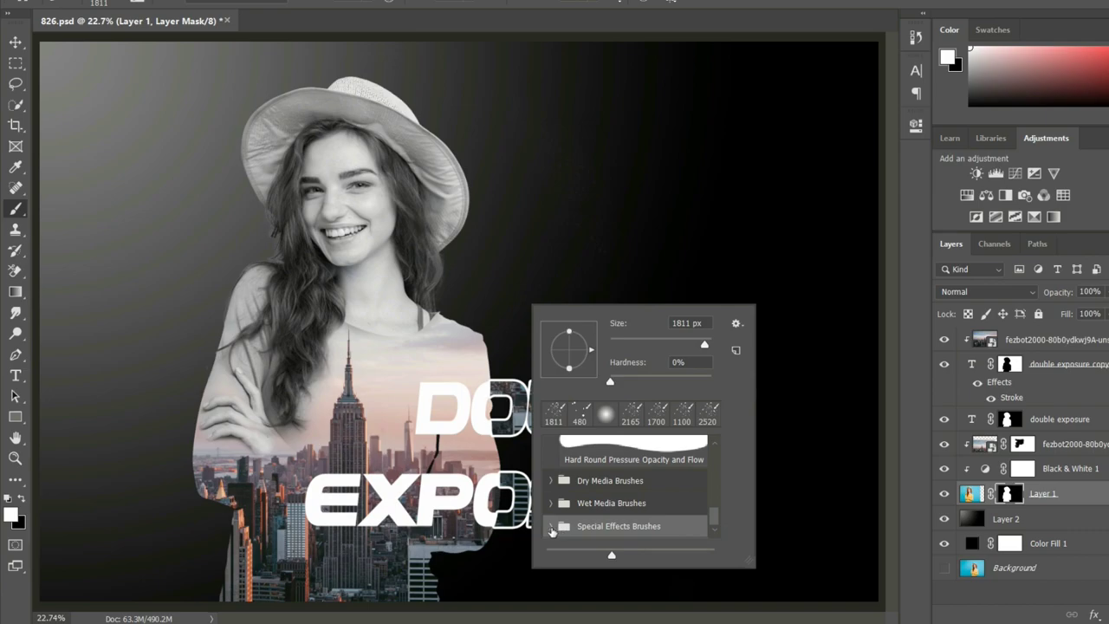
left_click(551, 531)
scroll(710, 528, "down", 2)
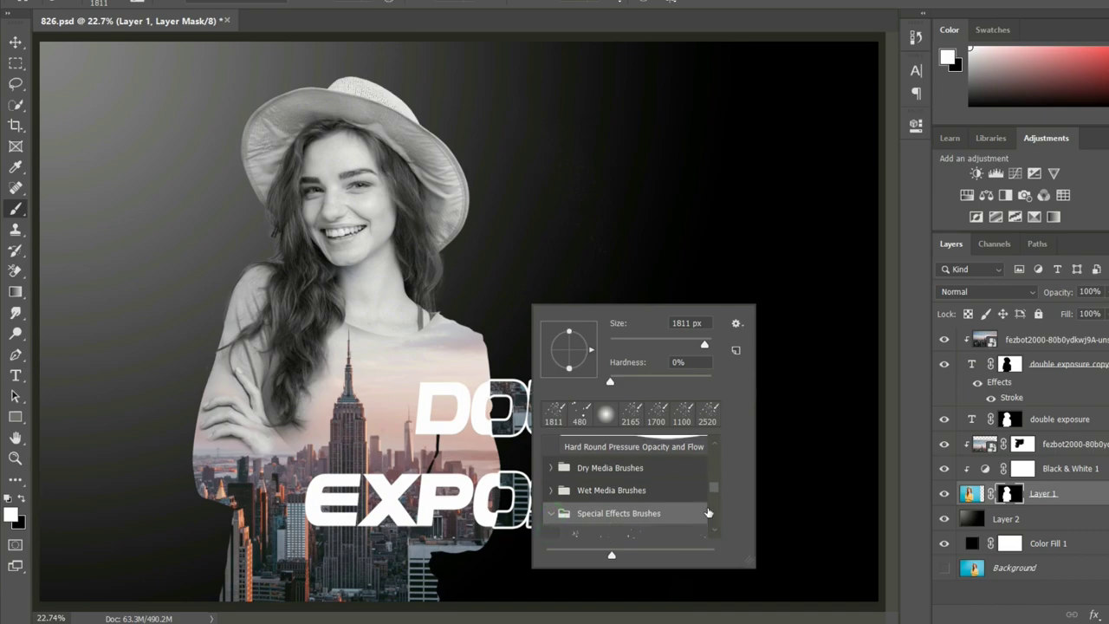
scroll(705, 518, "down", 1)
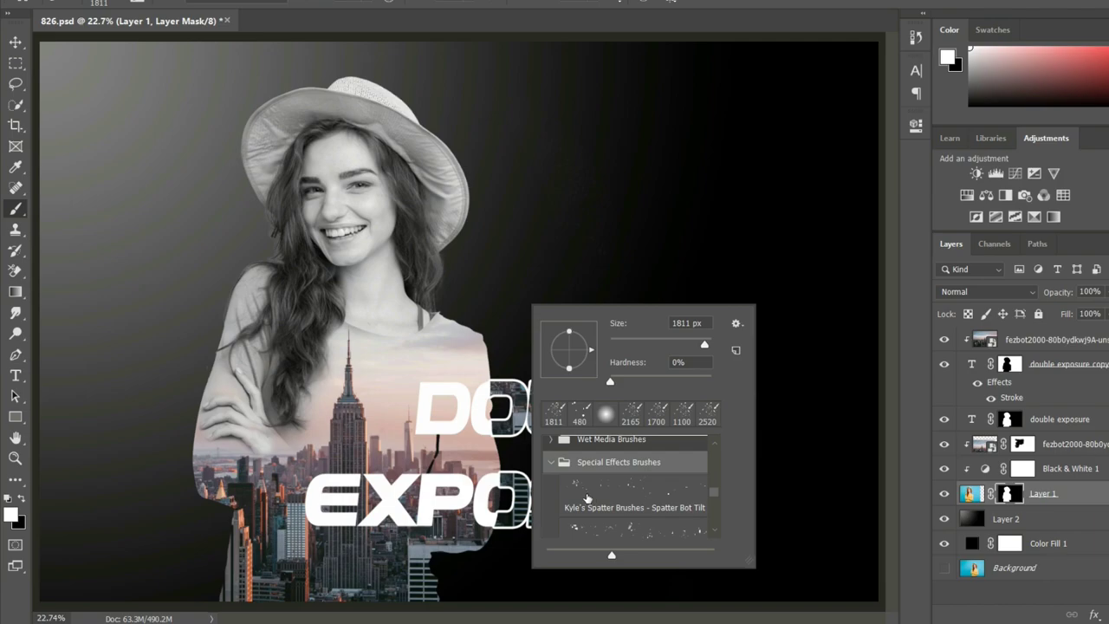
left_click(646, 499)
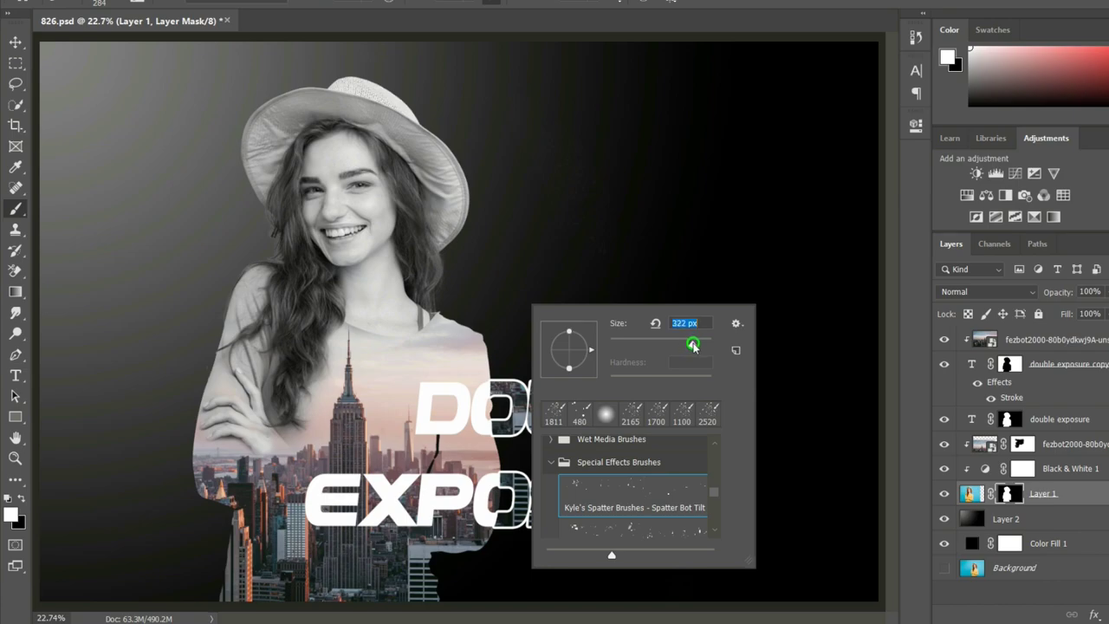
left_click_drag(693, 345, 707, 350)
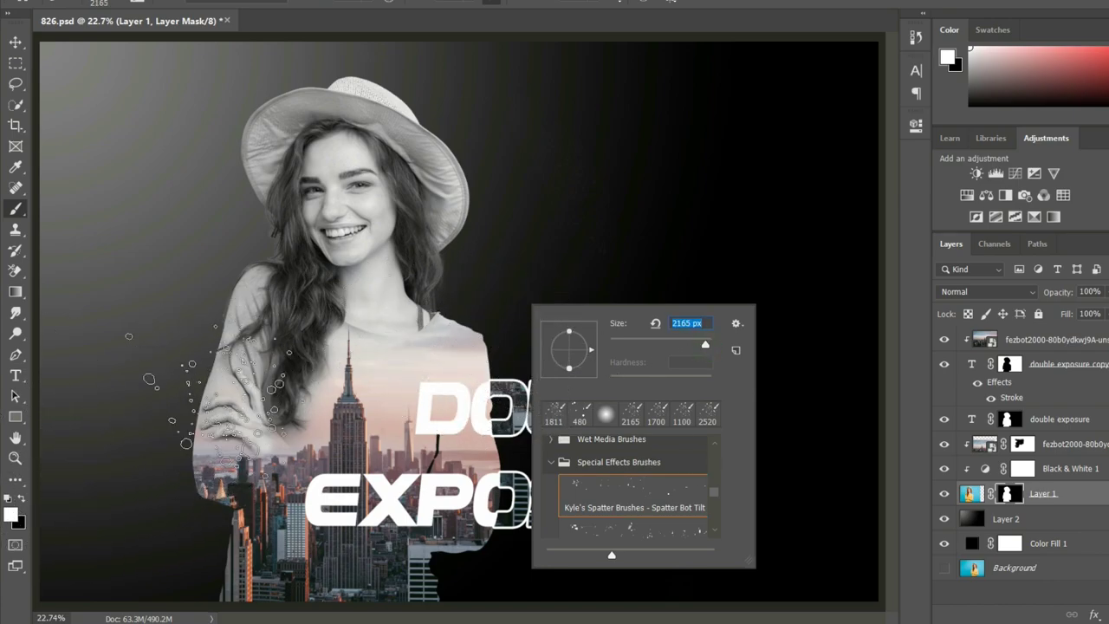
Stamp large spatter on the left background, around the DOUBLE EXPOSURE text and below the buildings.
left_click(212, 381)
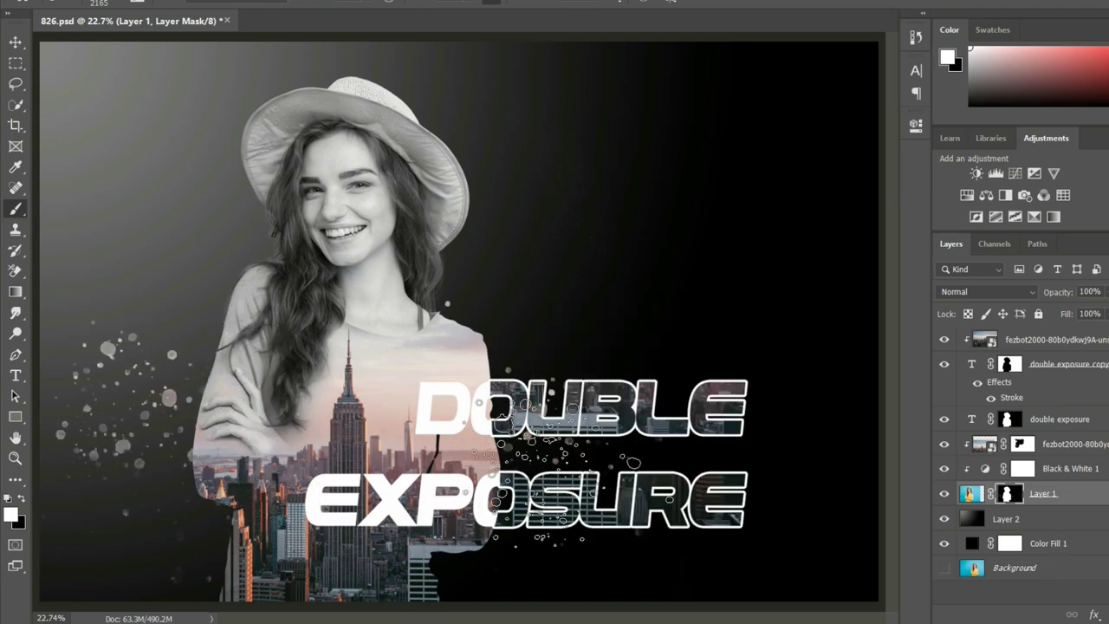
left_click(564, 463)
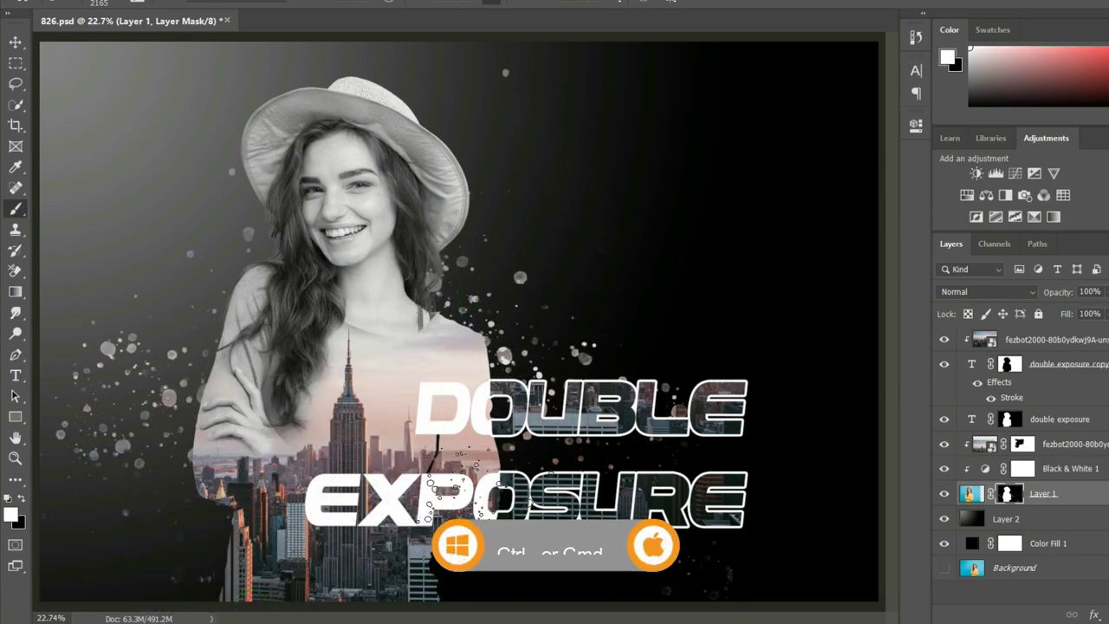
key("ctrl+minus")
key("ctrl+minus")
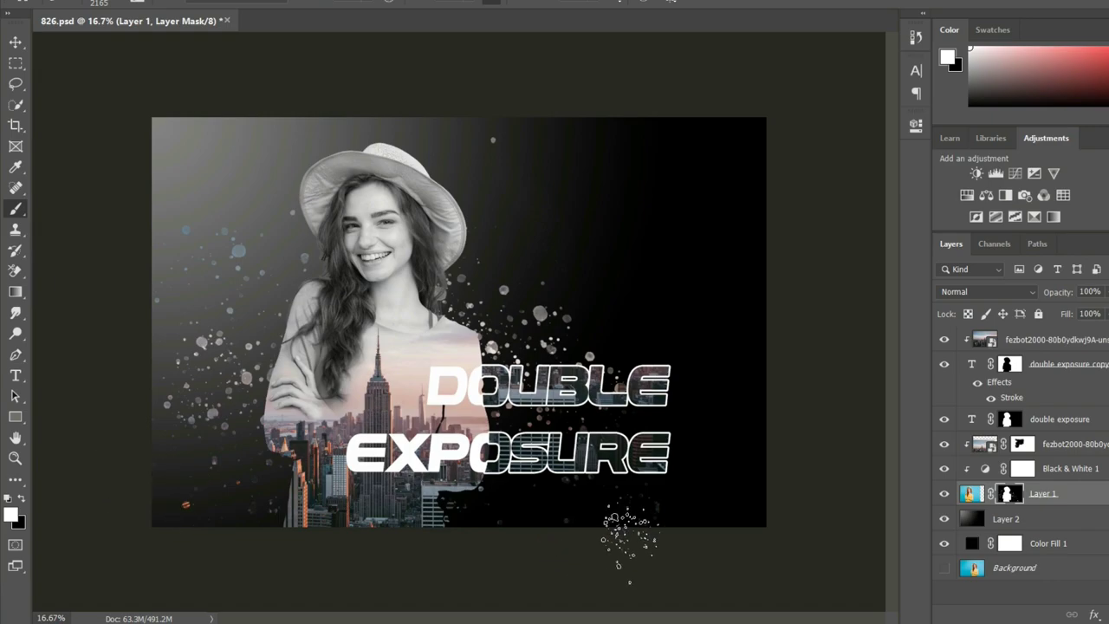
left_click(440, 539)
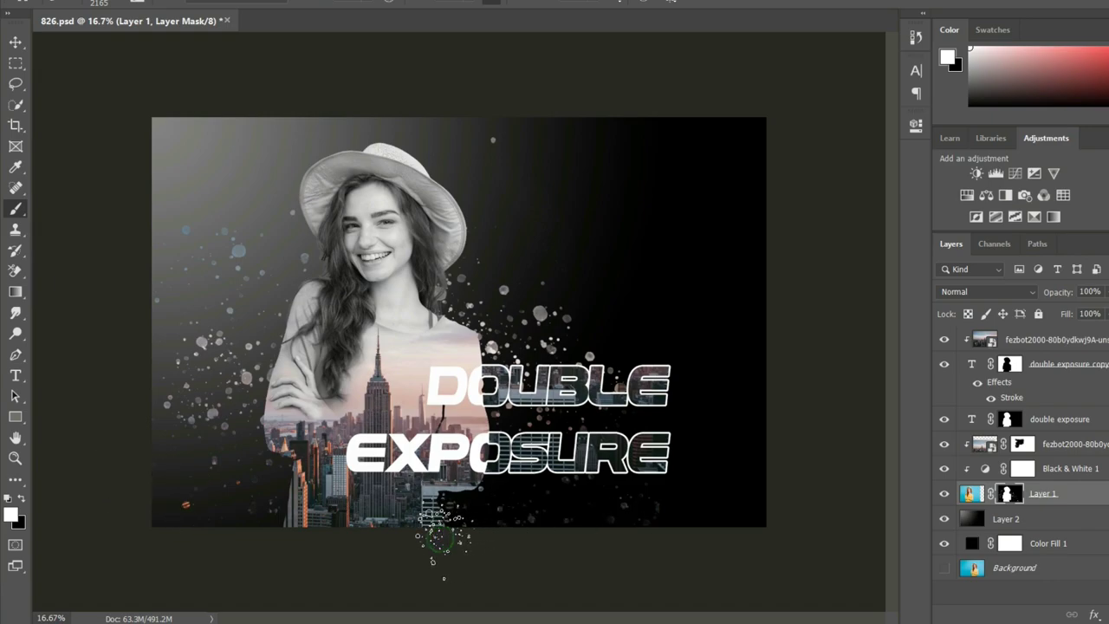
Shrink the spatter brush and dab smaller spatter near the woman's left side.
right_click(444, 460)
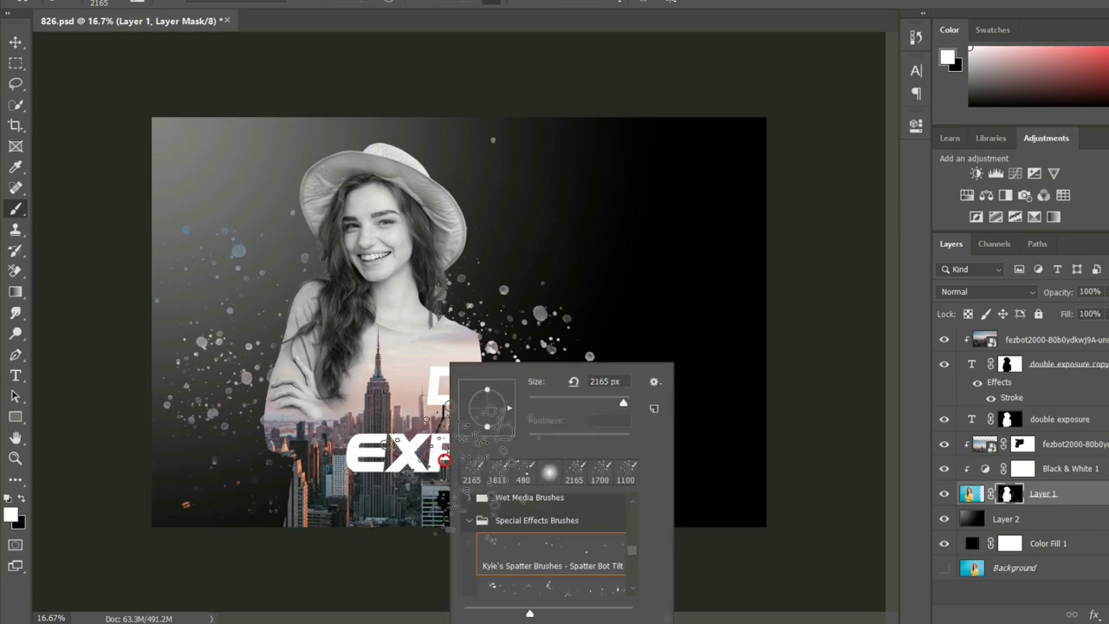
left_click_drag(623, 406, 590, 406)
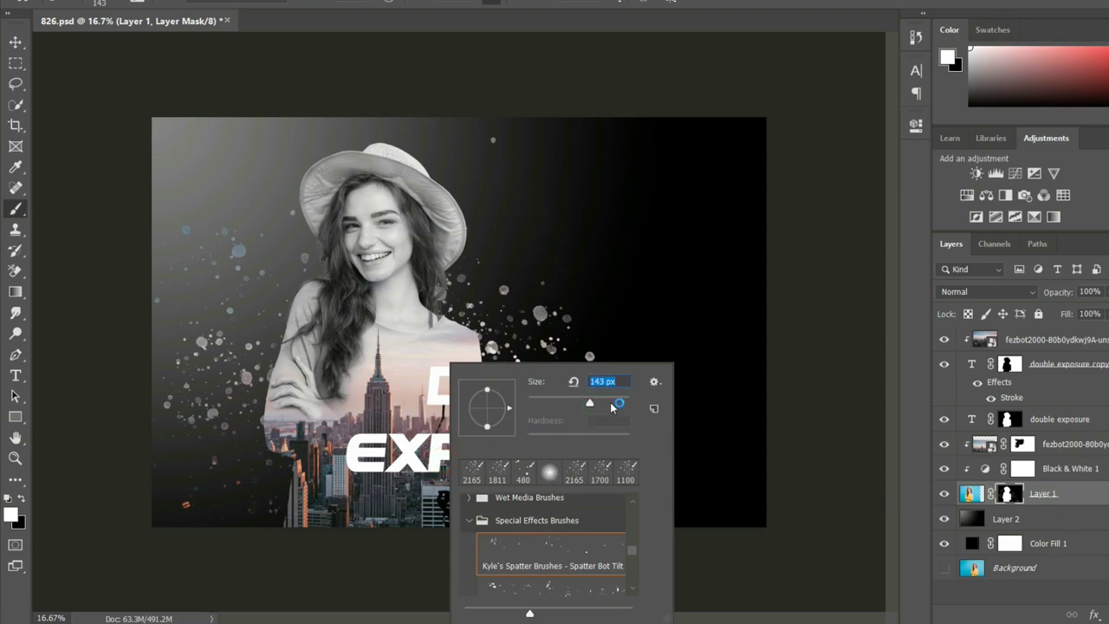
left_click(281, 512)
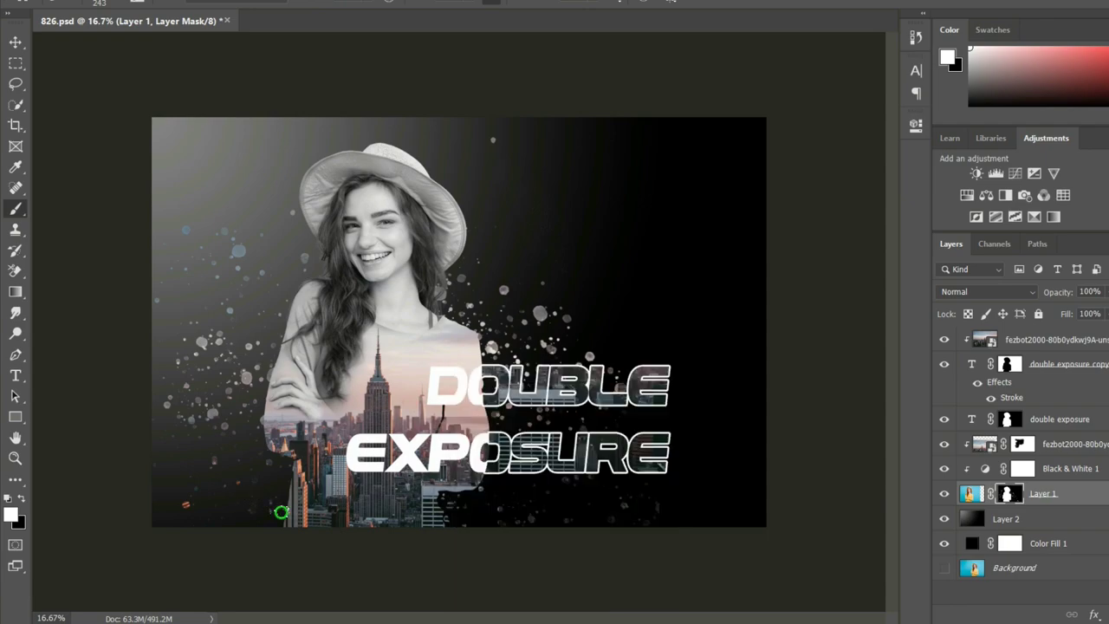